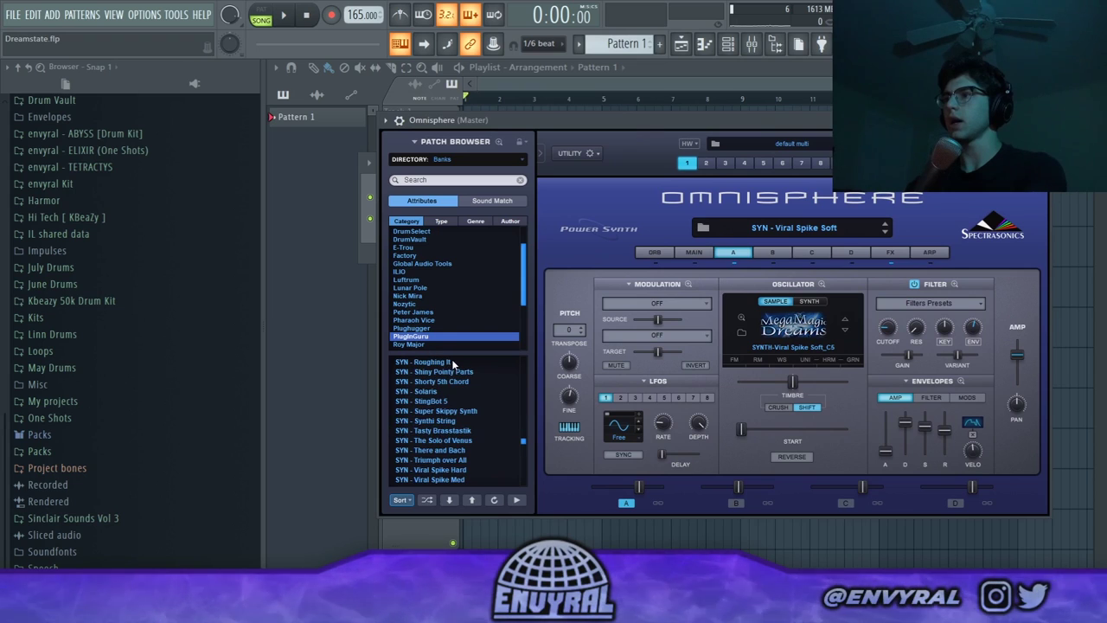
Audition Omnisphere patches, including SYN - Solaris, and load the Pluck - Big Boat patch.
click(424, 392)
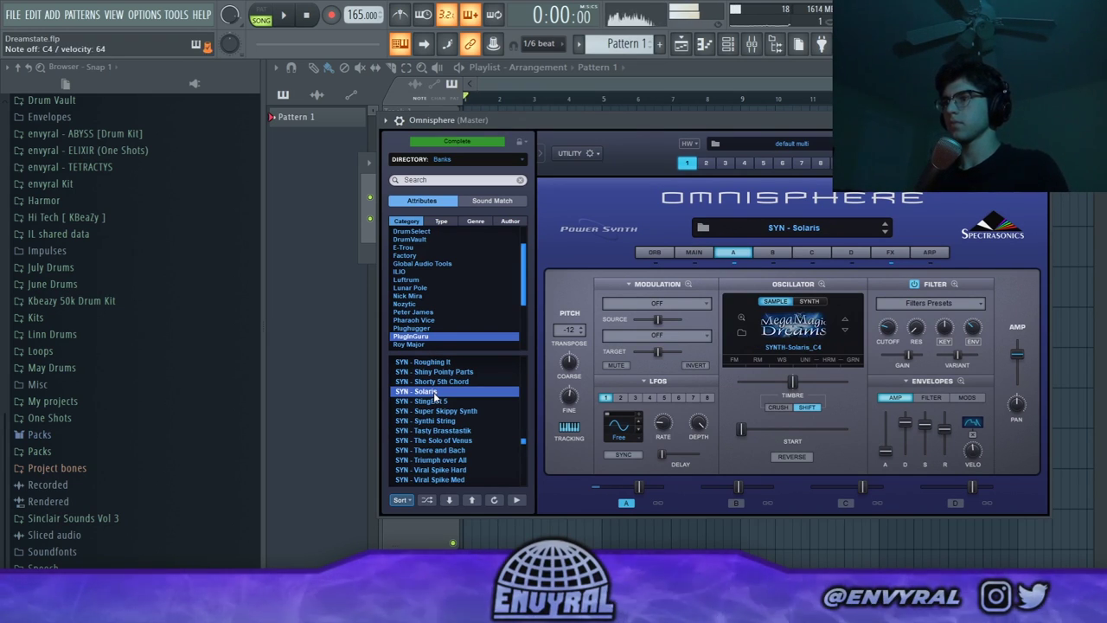
scroll(461, 462, down, 1)
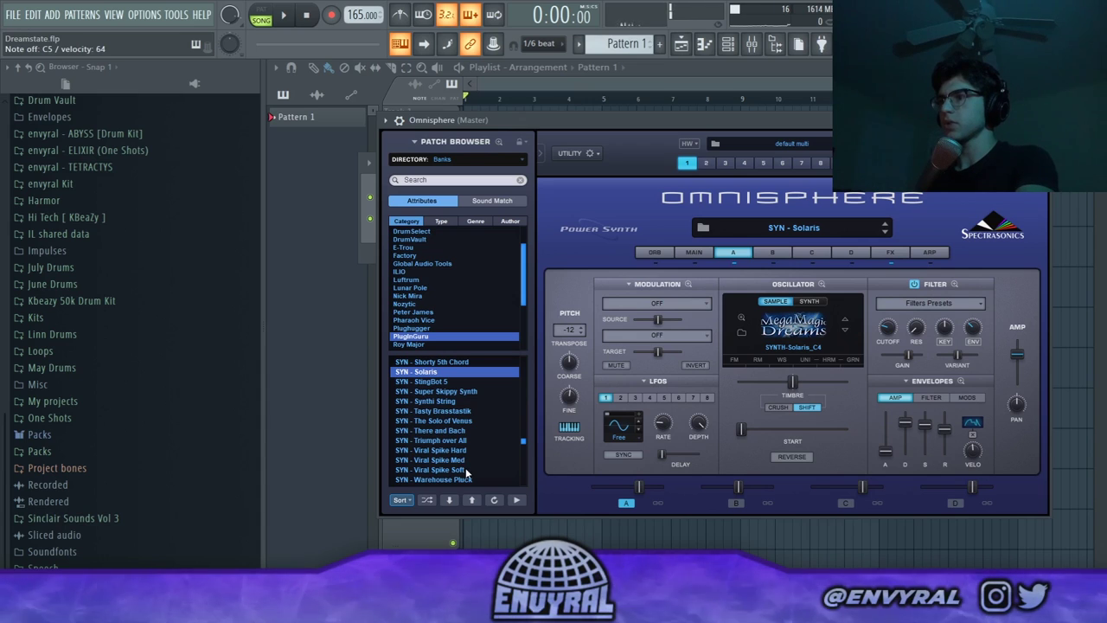
click(441, 469)
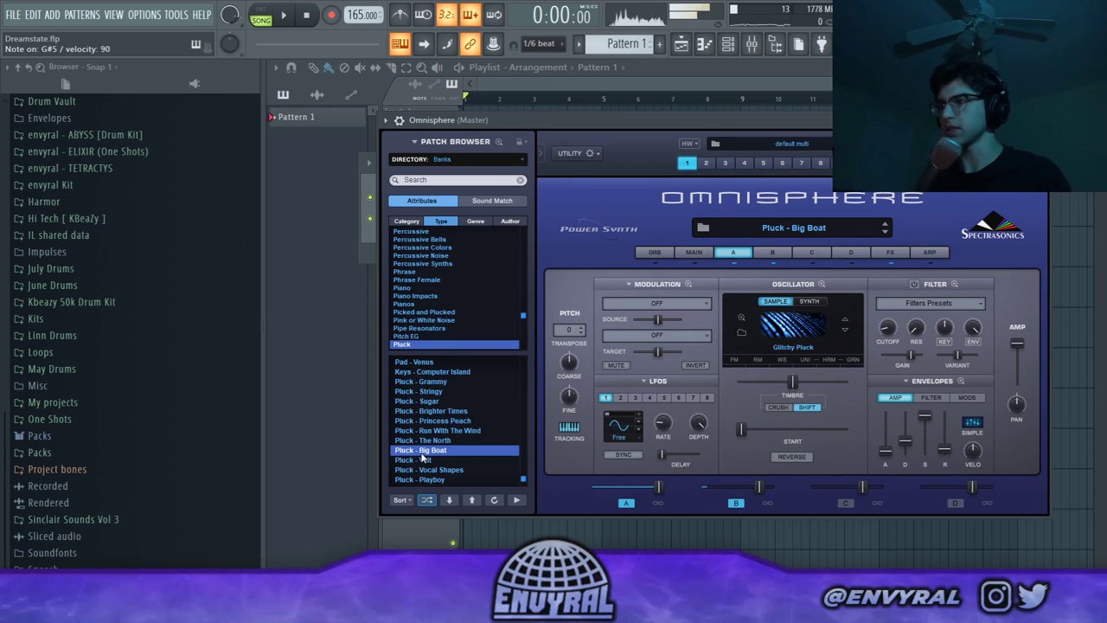
Open the Omnisphere channel's piano roll and record a chord progression with the metronome on.
click(732, 42)
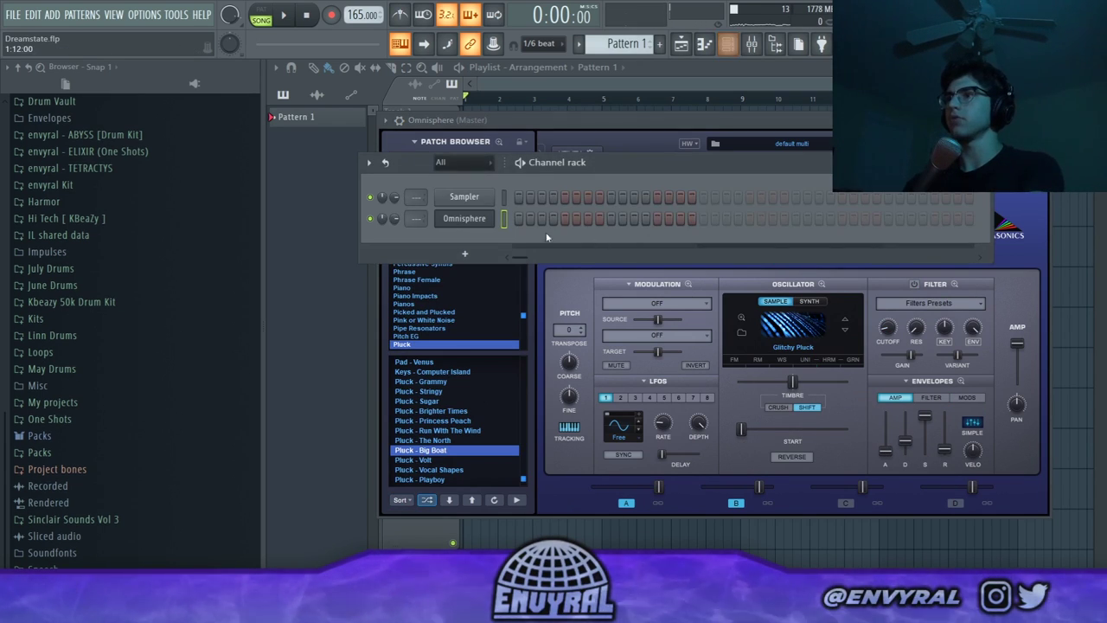
right_click(482, 201)
click(485, 221)
right_click(487, 222)
click(512, 220)
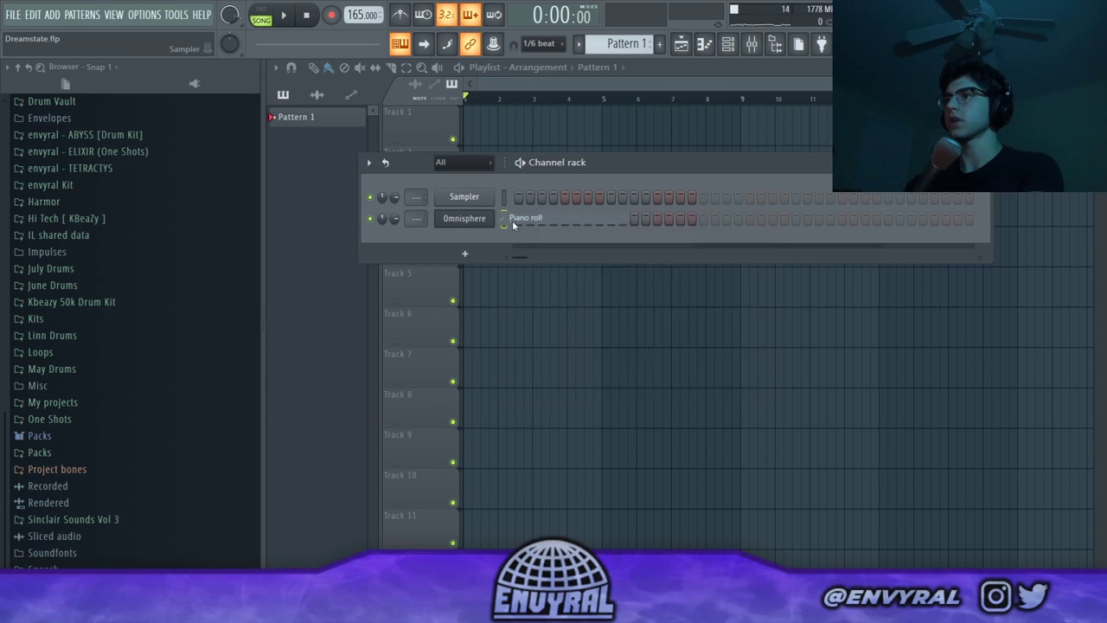
click(400, 8)
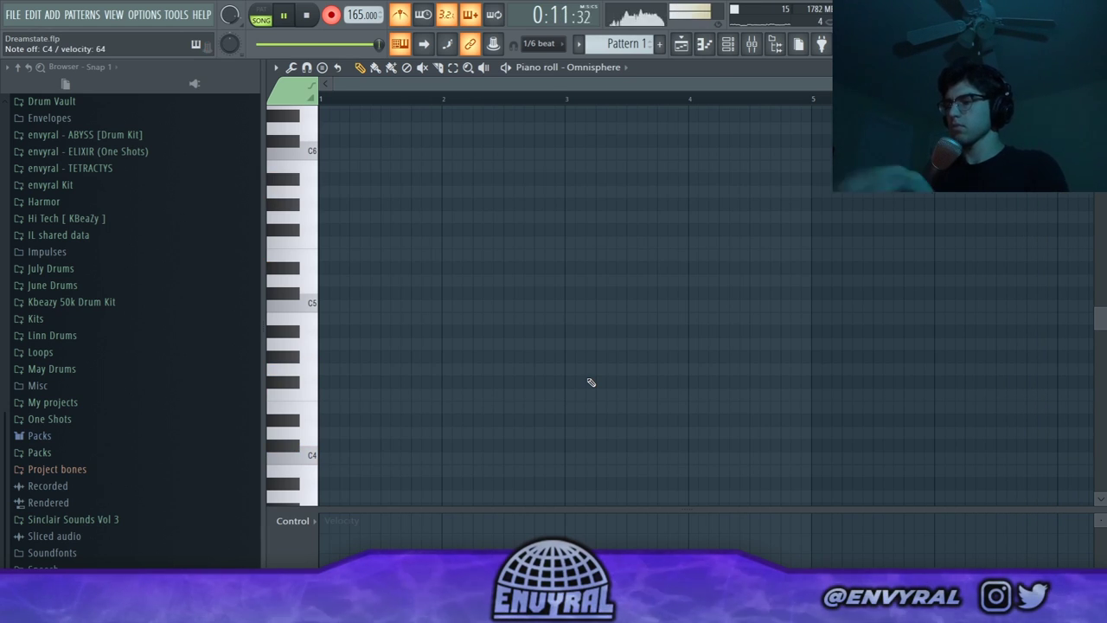
key(space)
Quantize the recorded chords and move the F4, C5 and G#5 chord in bar 5 to the start of that bar.
right_click(749, 318)
key(ctrl+a)
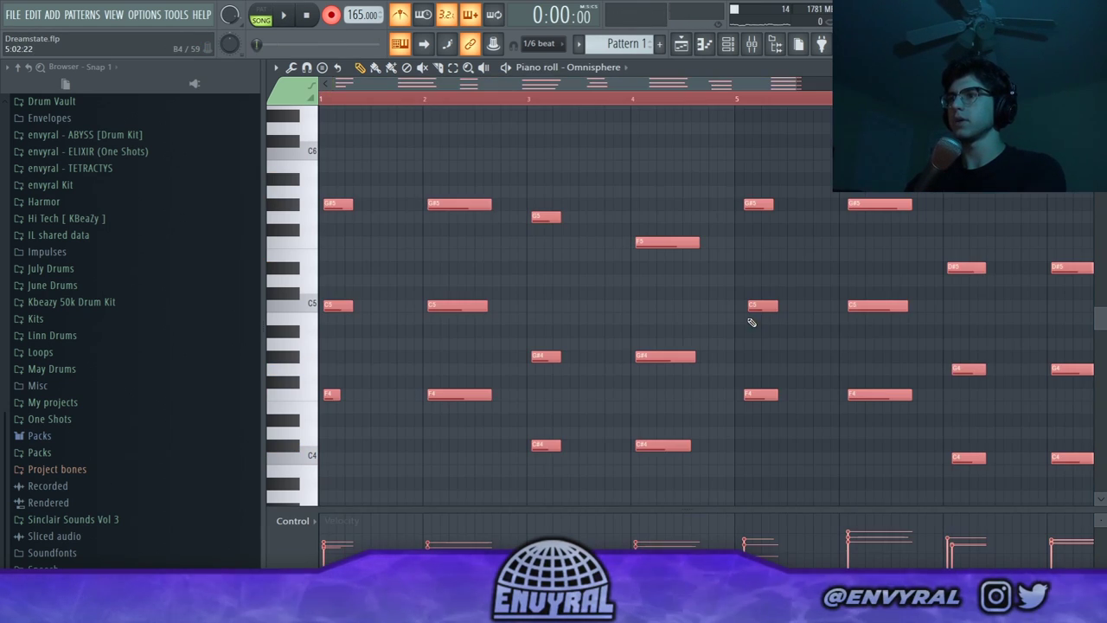
key(ctrl+d)
key(ctrl+a)
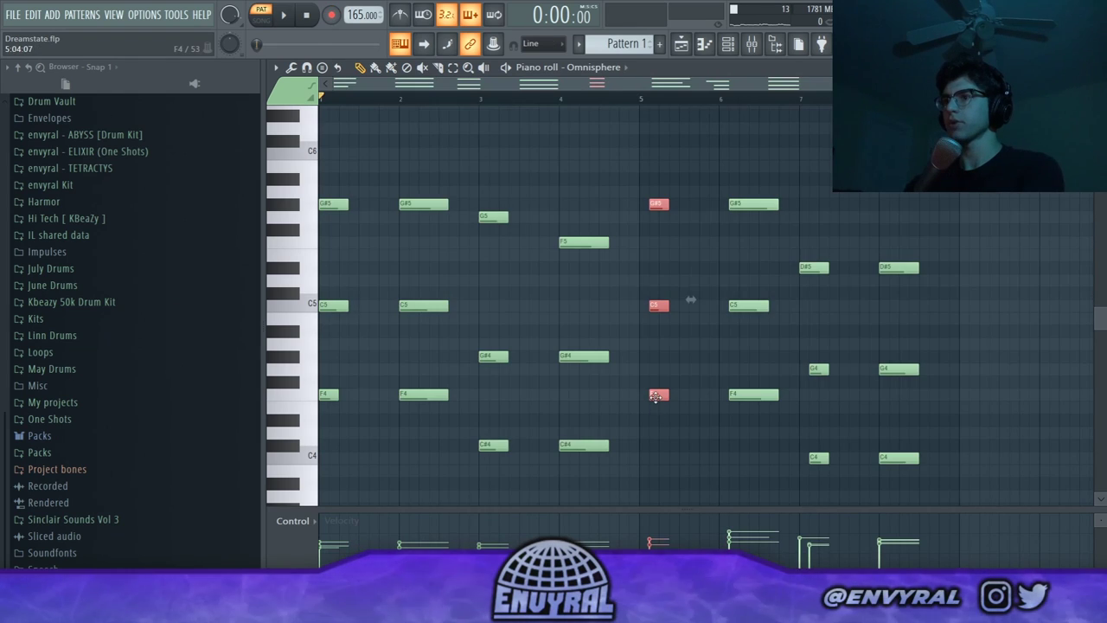
drag(661, 394, 652, 392)
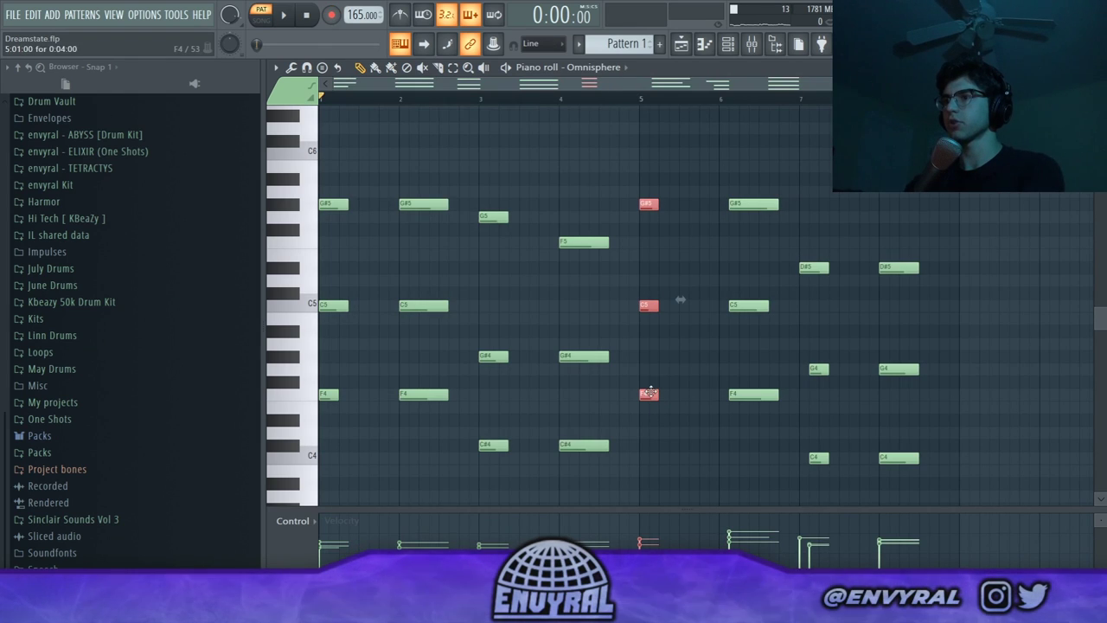
Even out the chord lengths, short in the odd bars and full-bar in the even bars, and play the progression.
drag(334, 179, 335, 381)
drag(354, 182, 329, 504)
key(ctrl+e)
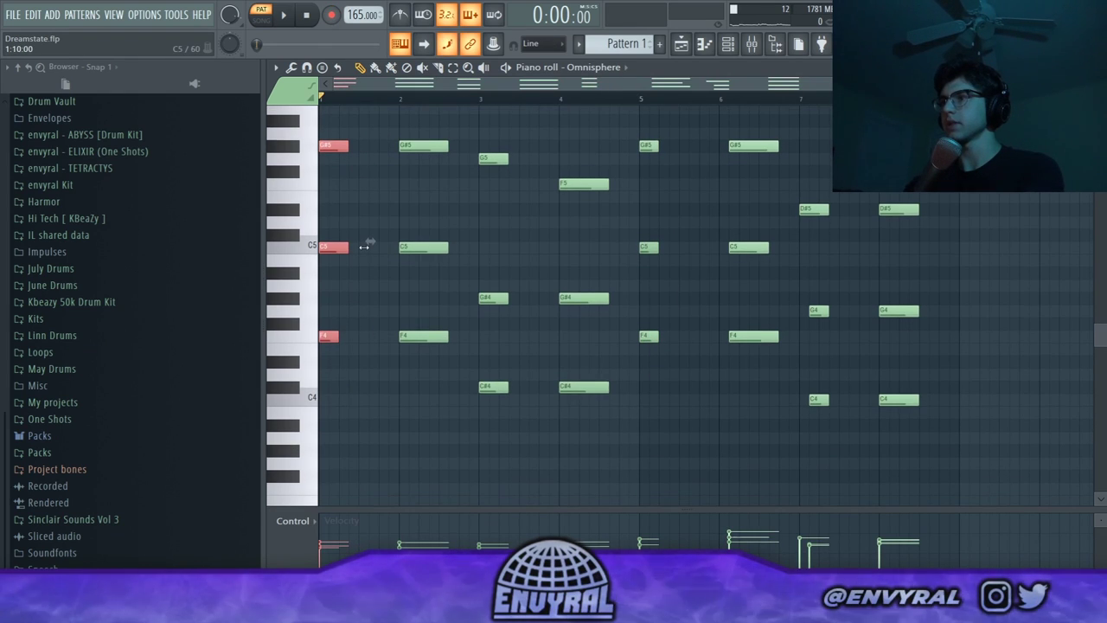
key(space)
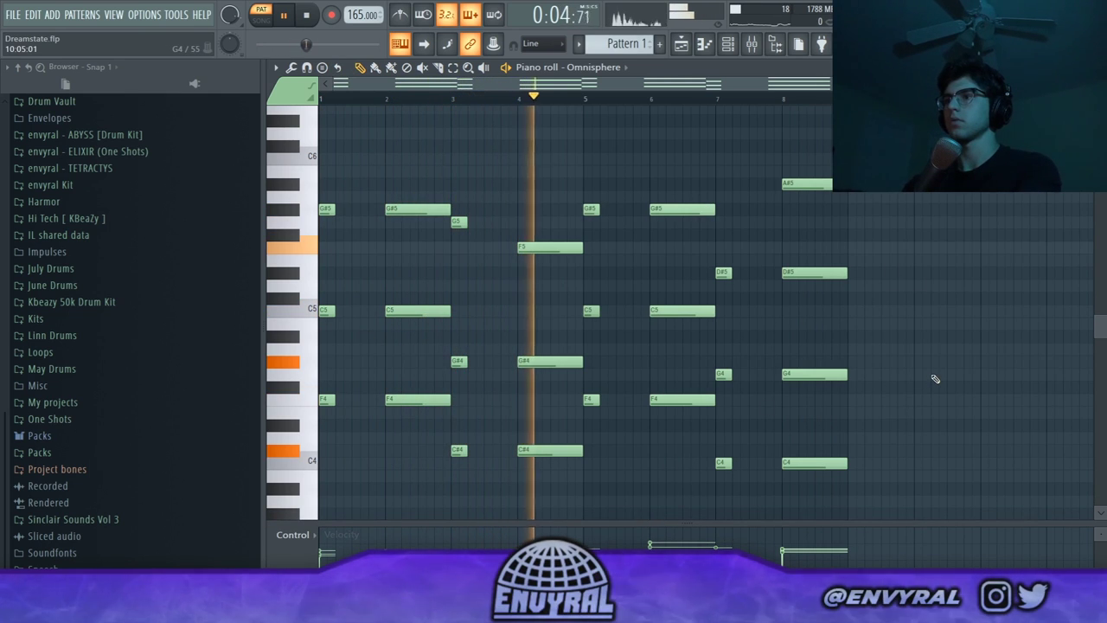
Reopen the Omnisphere pluck instrument and examine its amp envelope while the chords play.
click(729, 44)
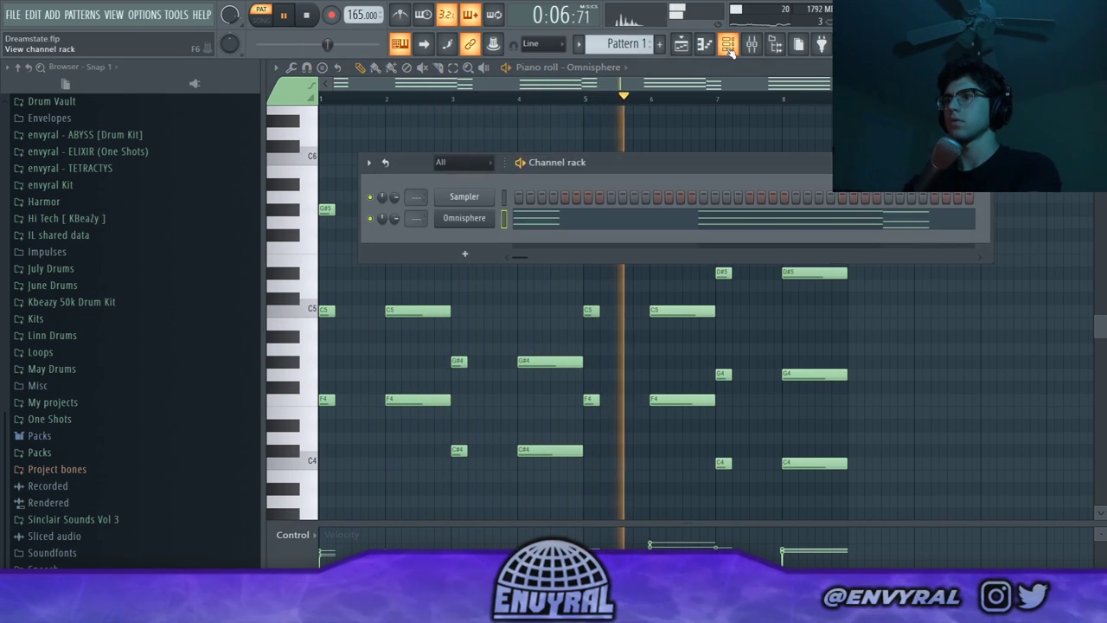
click(478, 222)
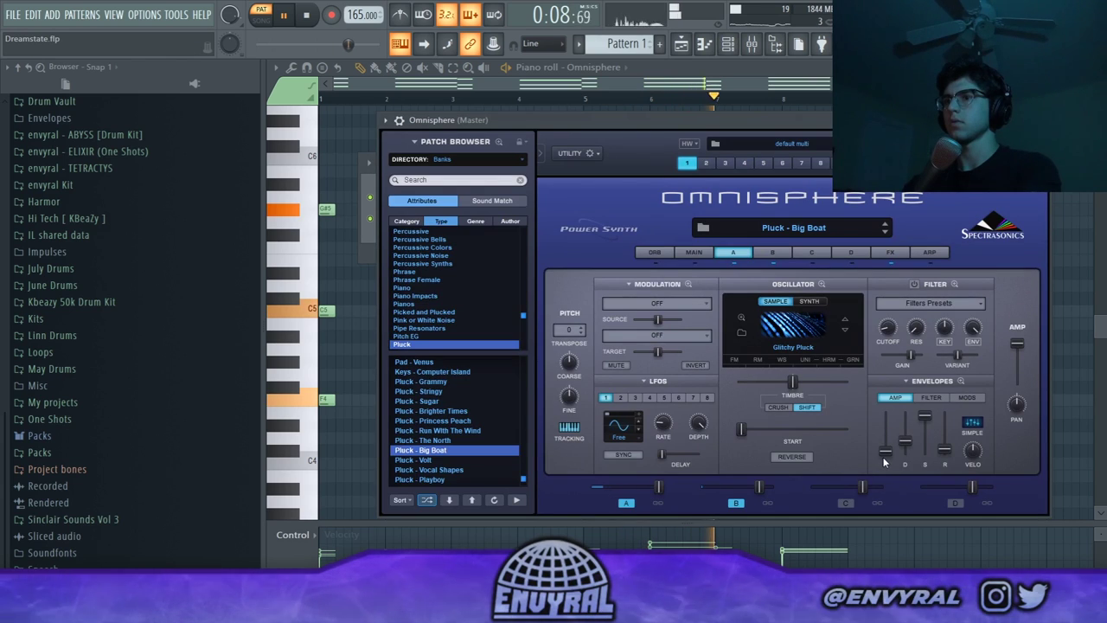
mouse_move(885, 453)
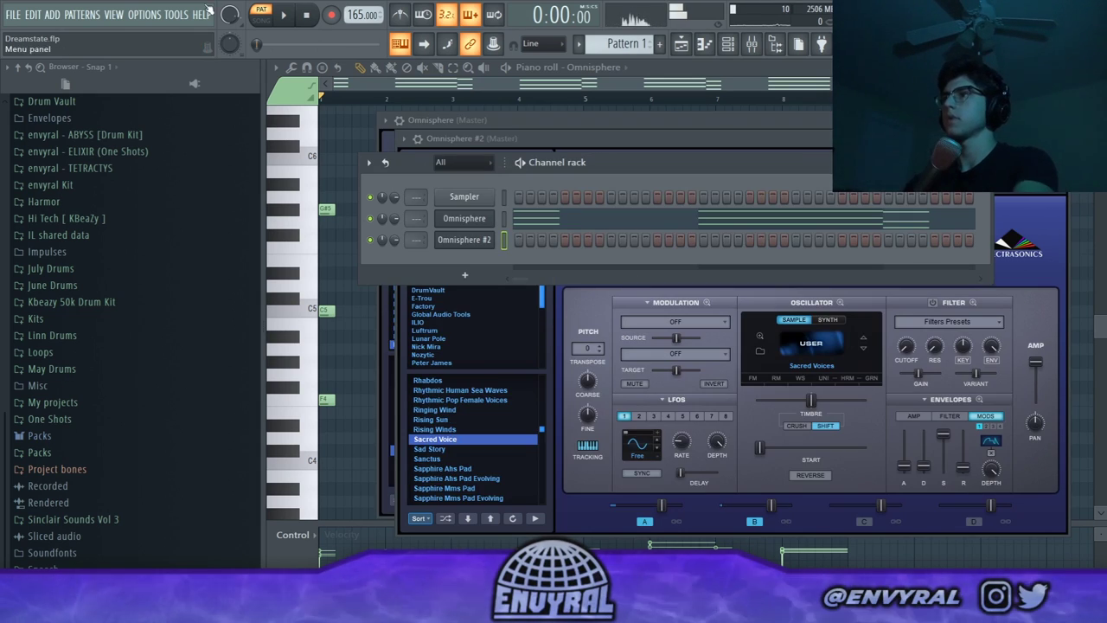
Open the Omnisphere #2 channel's piano roll and record a vocal countermelody over the chords.
right_click(468, 241)
click(523, 242)
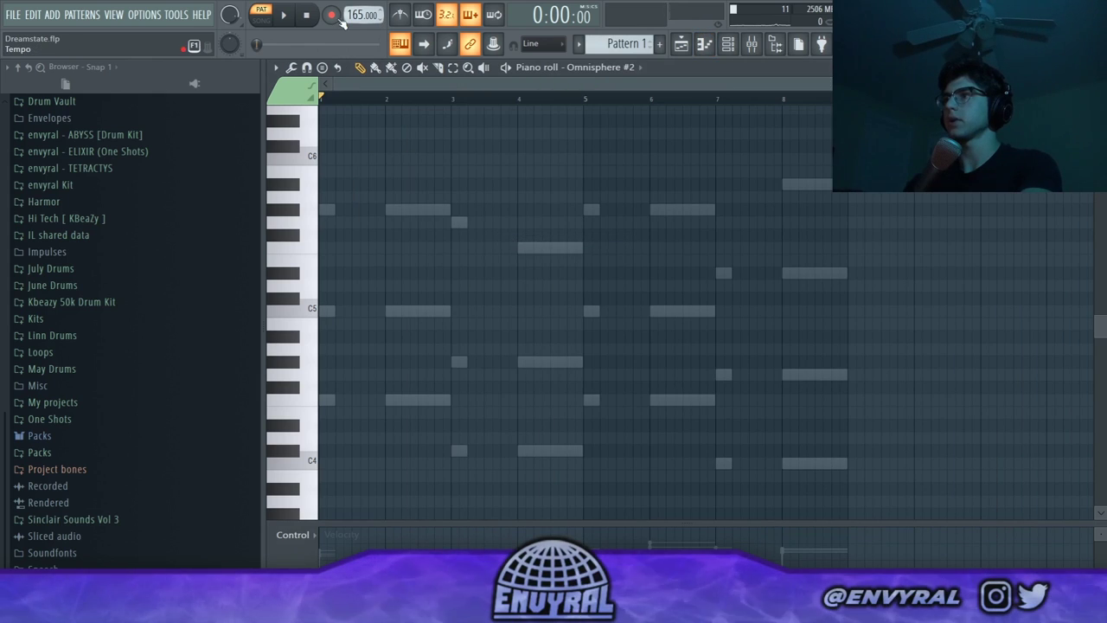
click(333, 15)
click(574, 377)
key(space)
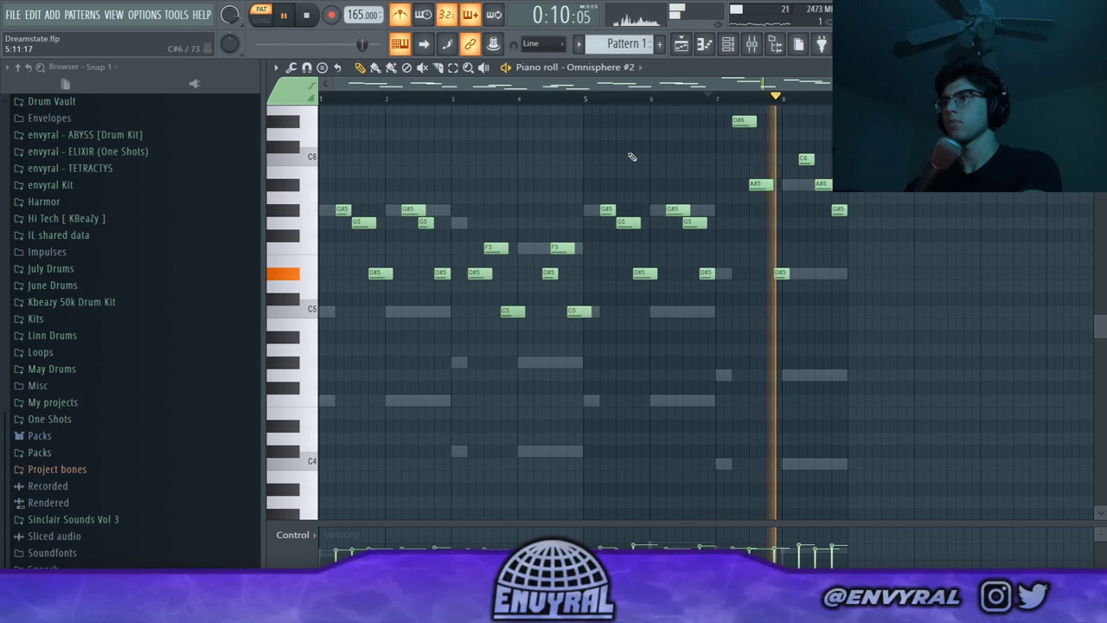
Shift the D#5 note late in bar 7 slightly earlier, lower the final G#5 to G5 and play back the melody.
key(space)
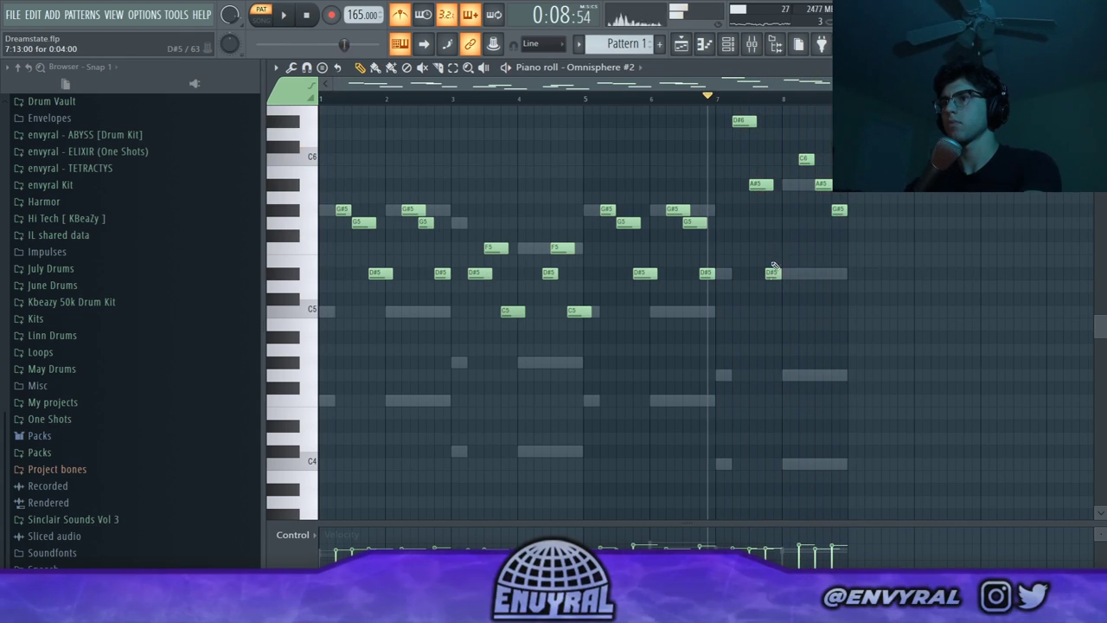
key(space)
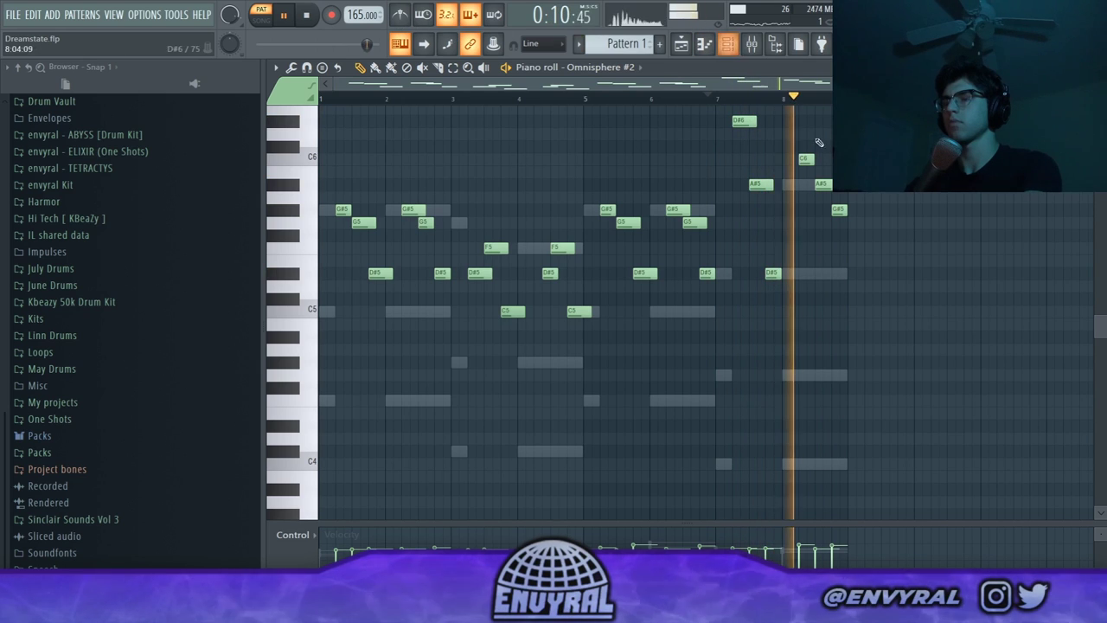
key(space)
key(space)
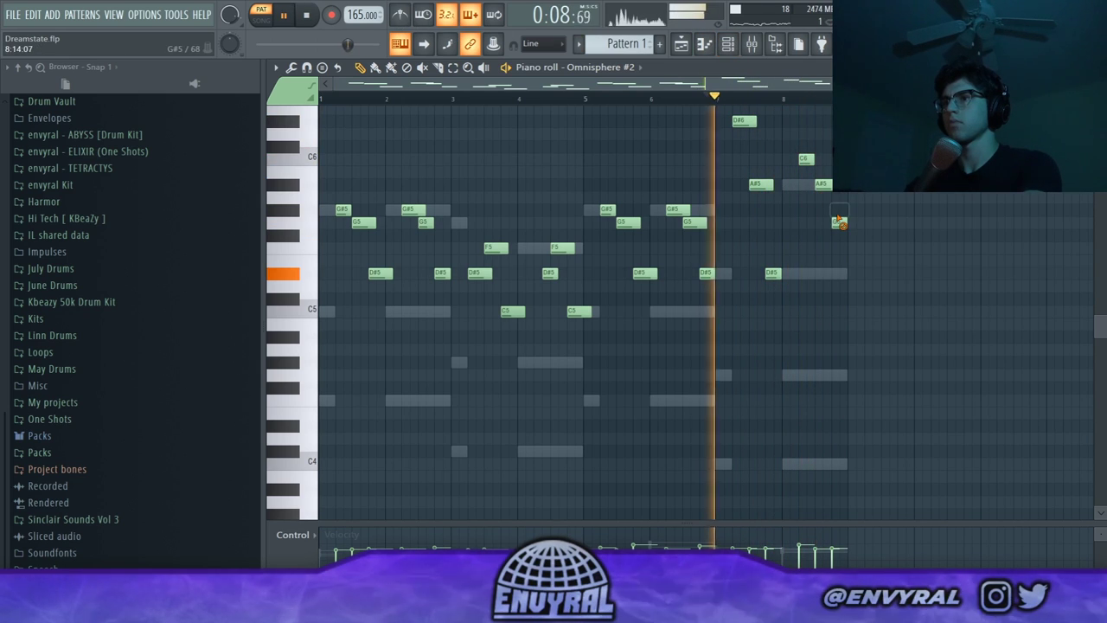
key(ctrl+a)
key(ctrl+d)
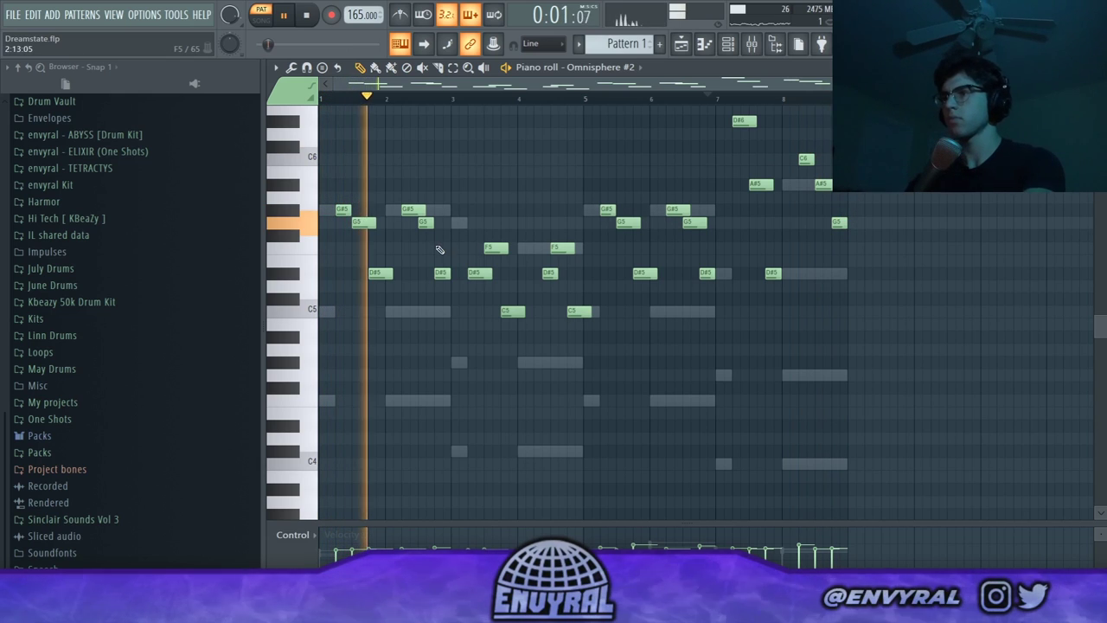
key(space)
Lower the vocal mixer track to -3.9 dB and the pluck track to -0.7 dB.
key(F9)
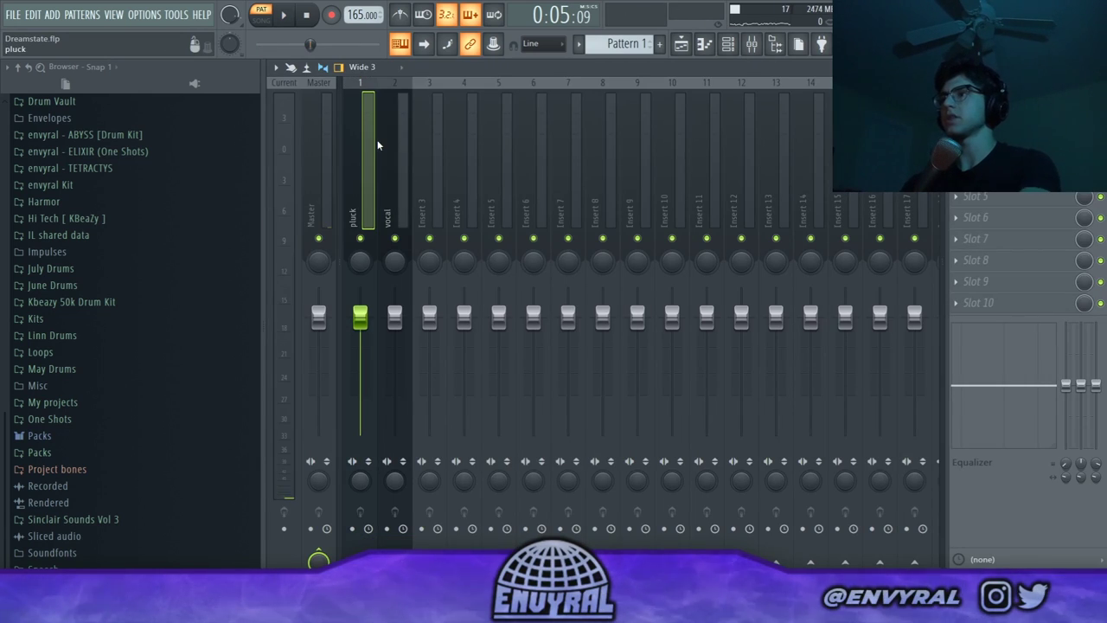
drag(394, 324, 395, 343)
drag(361, 320, 361, 323)
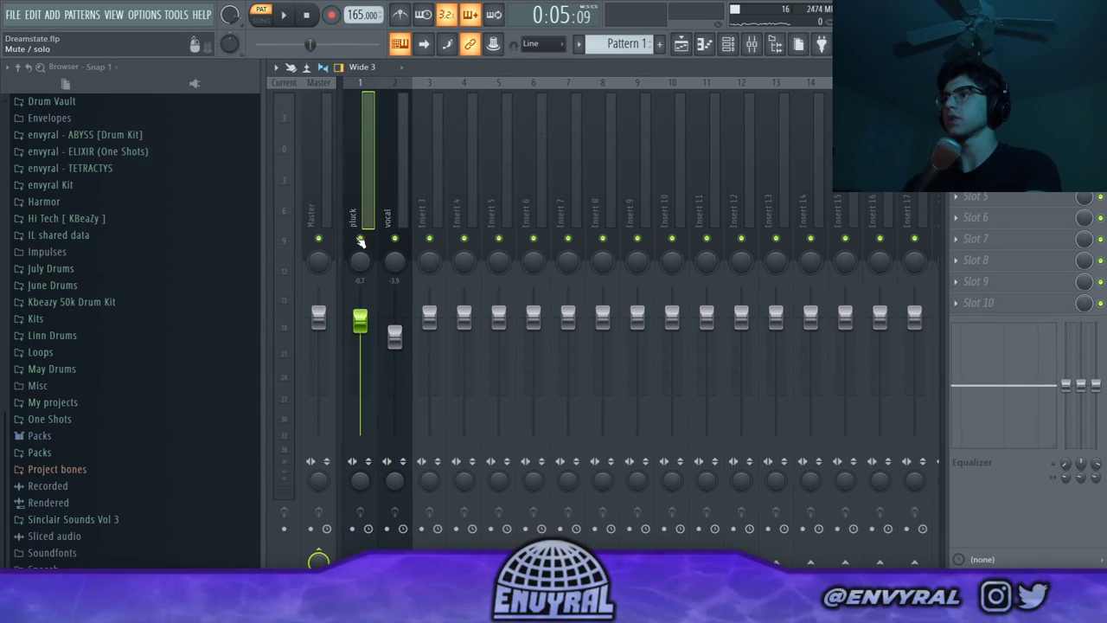
Solo the pluck track and adjust the cut filters in its FabFilter Pro-Q 3, with the low cut at about 153 Hz.
right_click(360, 239)
click(956, 112)
mouse_move(978, 126)
mouse_move(498, 320)
mouse_down()
mouse_move(532, 321)
mouse_move(519, 321)
mouse_up()
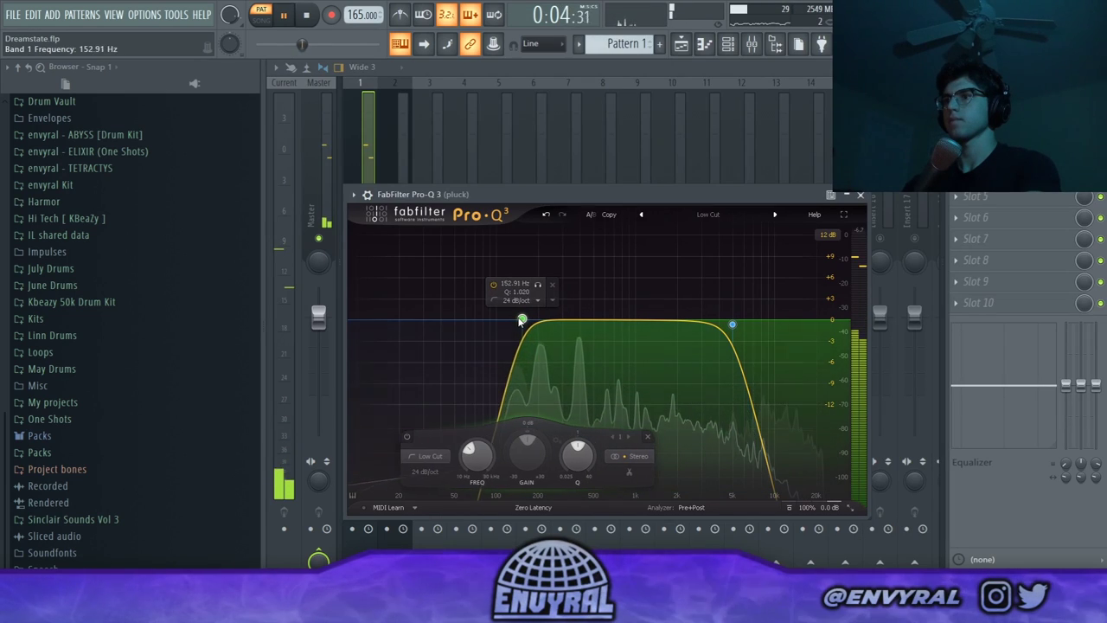
click(862, 195)
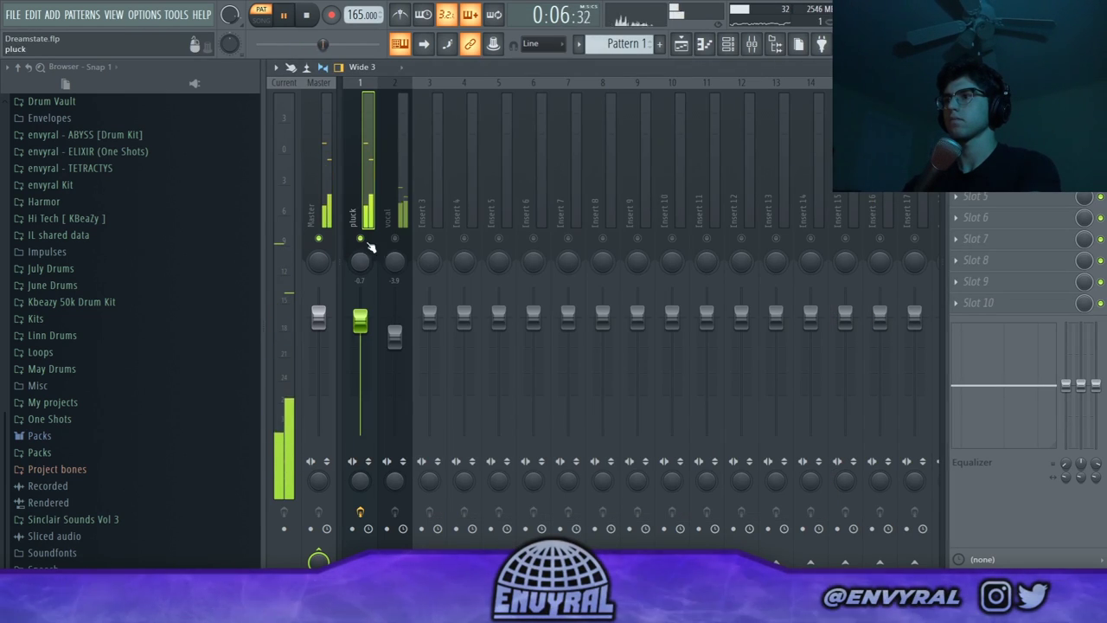
right_click(362, 240)
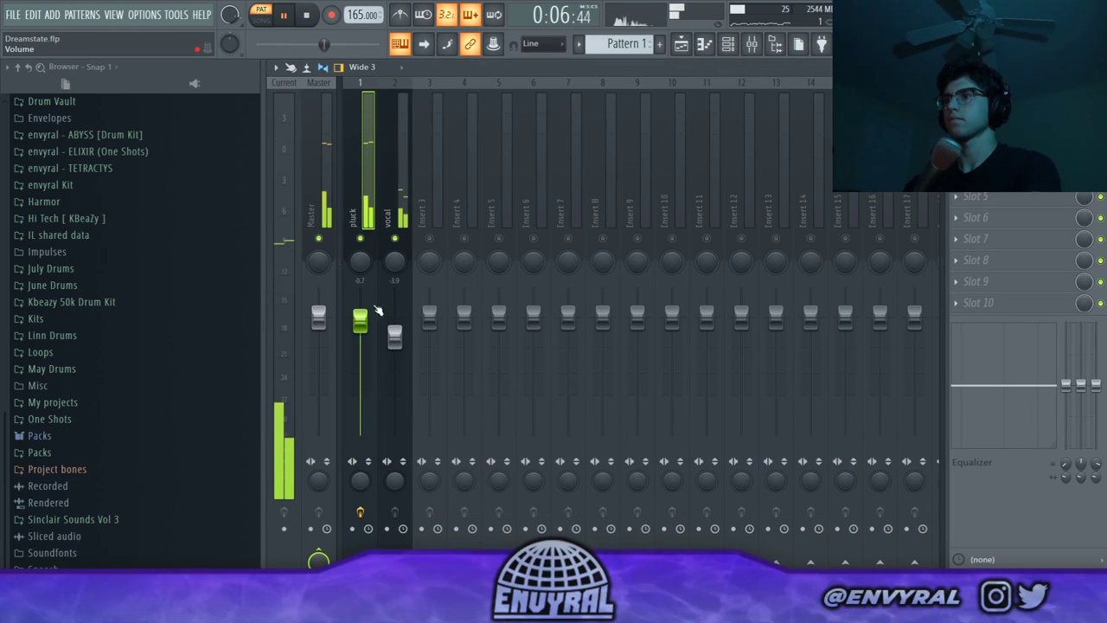
click(978, 111)
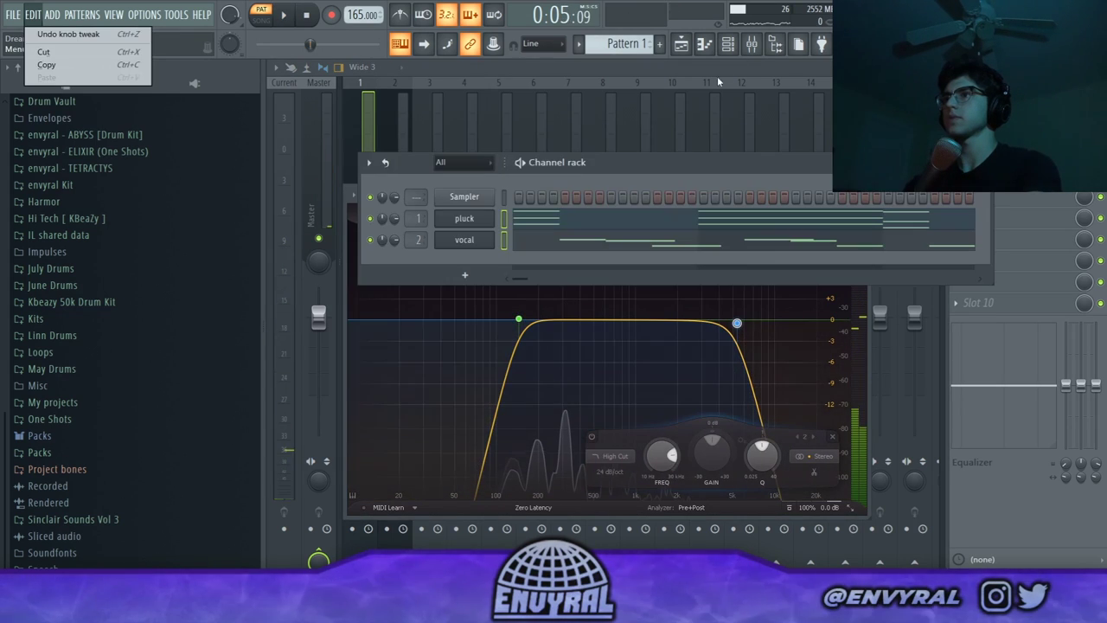
Open the vocal channel's piano roll and shift the D#5 note in bar 4 slightly earlier.
click(701, 241)
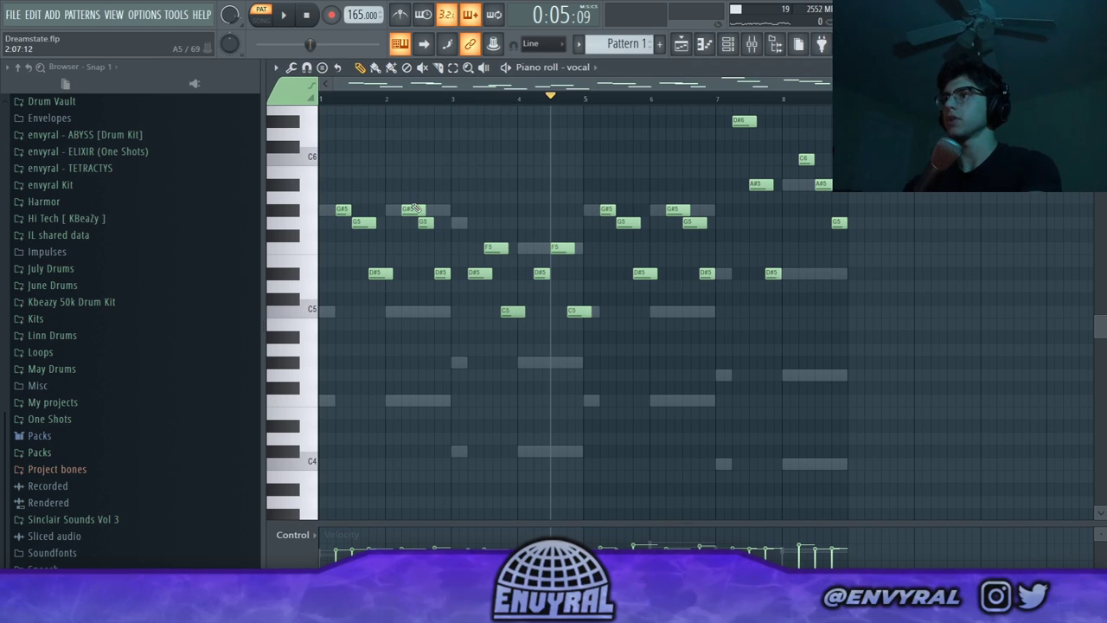
Add a TRITON instrument channel and load a preset from its Guitar/Plucked category.
click(57, 14)
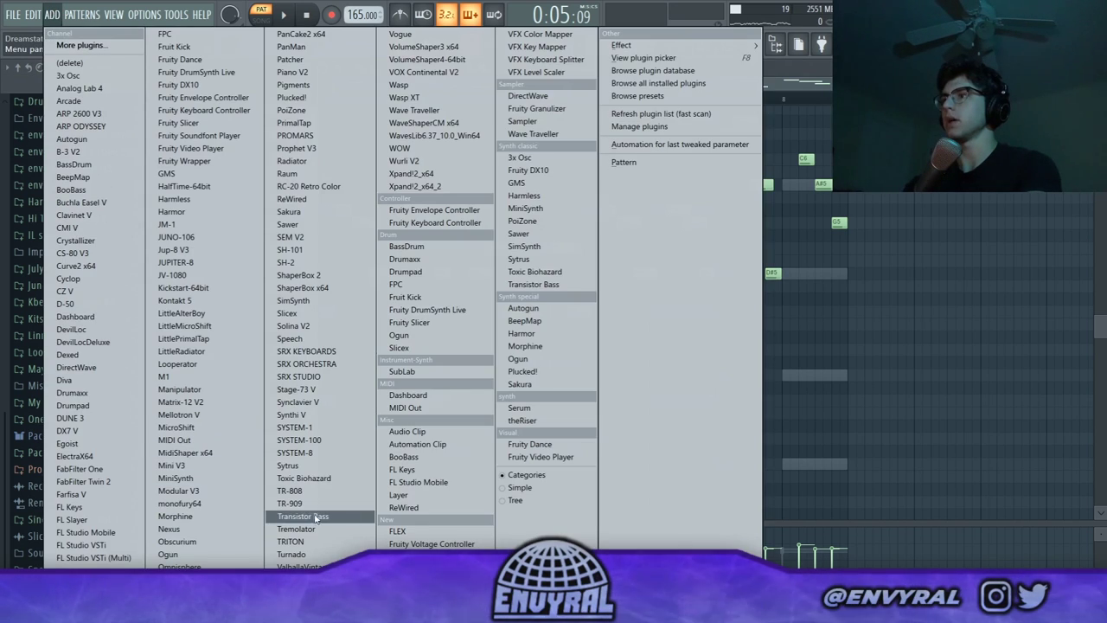
click(291, 542)
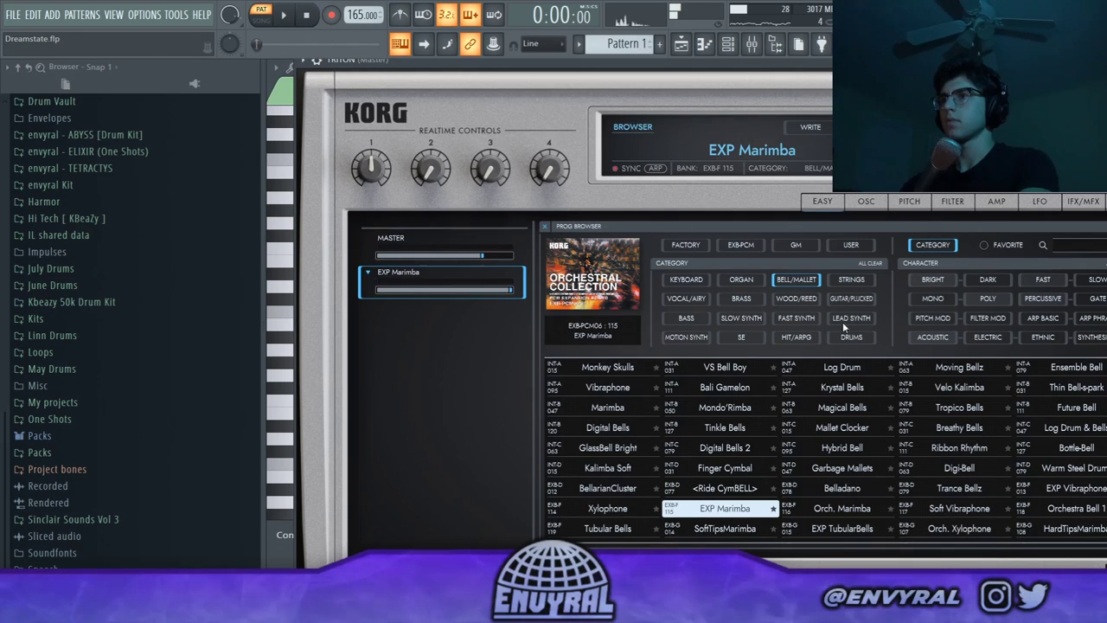
click(840, 303)
click(856, 450)
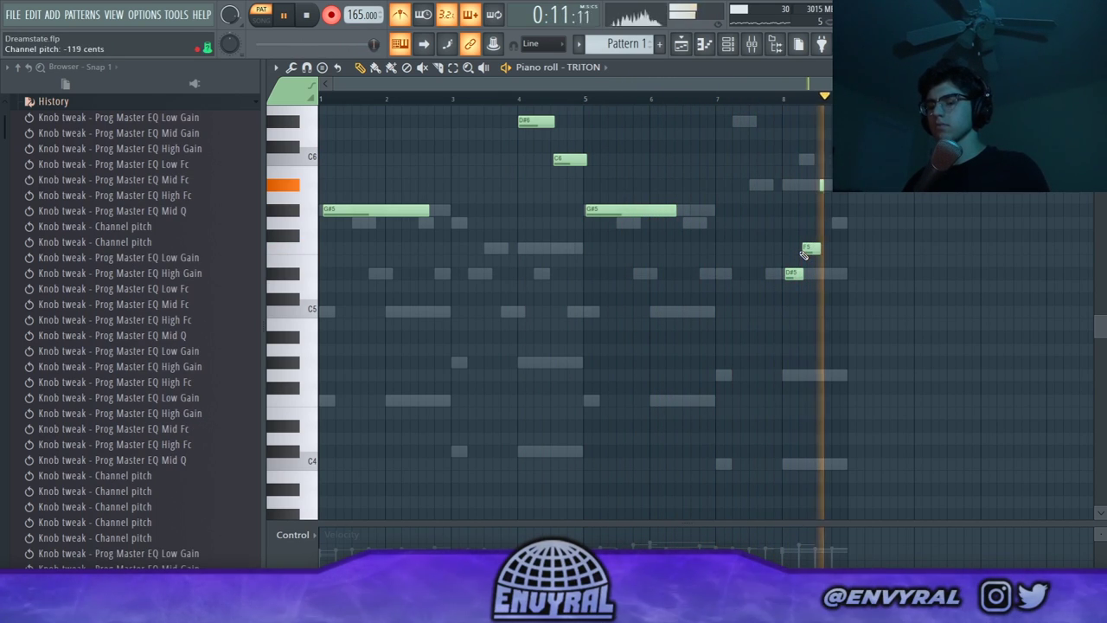
Finish recording the TRITON melody and clean up its timing and note lengths, lowering the C6 in bar 4 to A#5.
key(space)
drag(567, 164, 566, 184)
key(space)
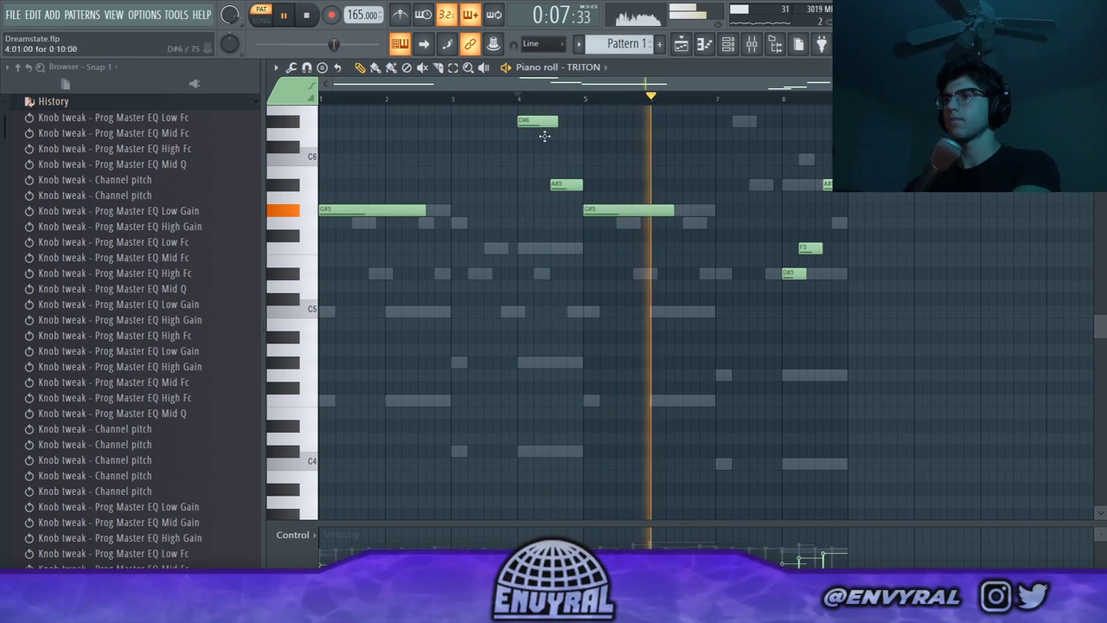
key(space)
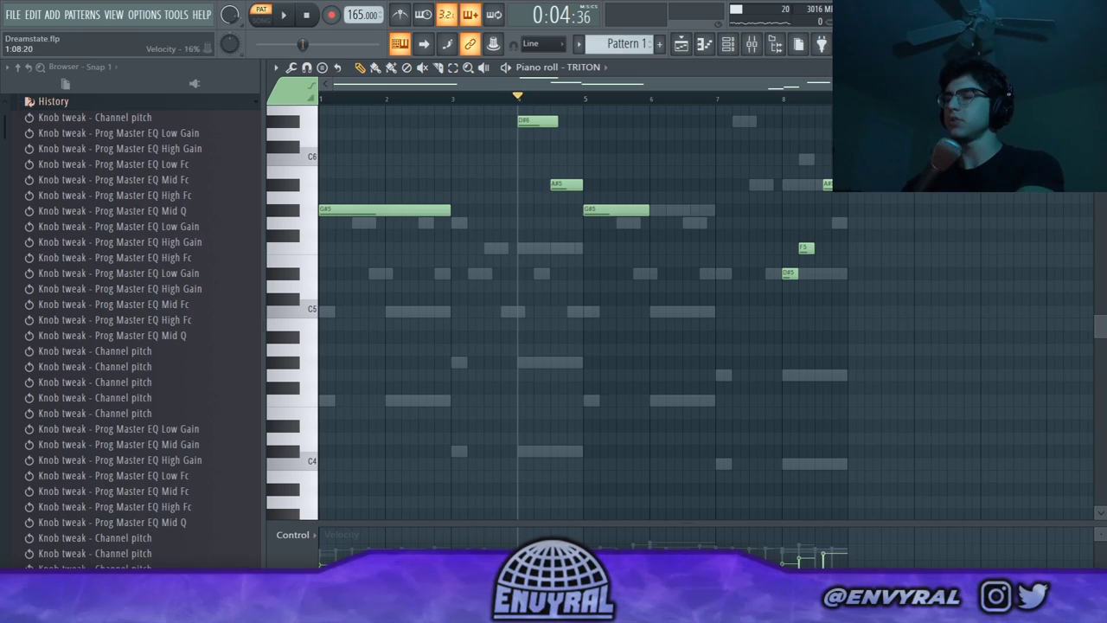
View the channel pitch events in the TRITON piano roll's control lane and return the lane to note velocity.
click(296, 536)
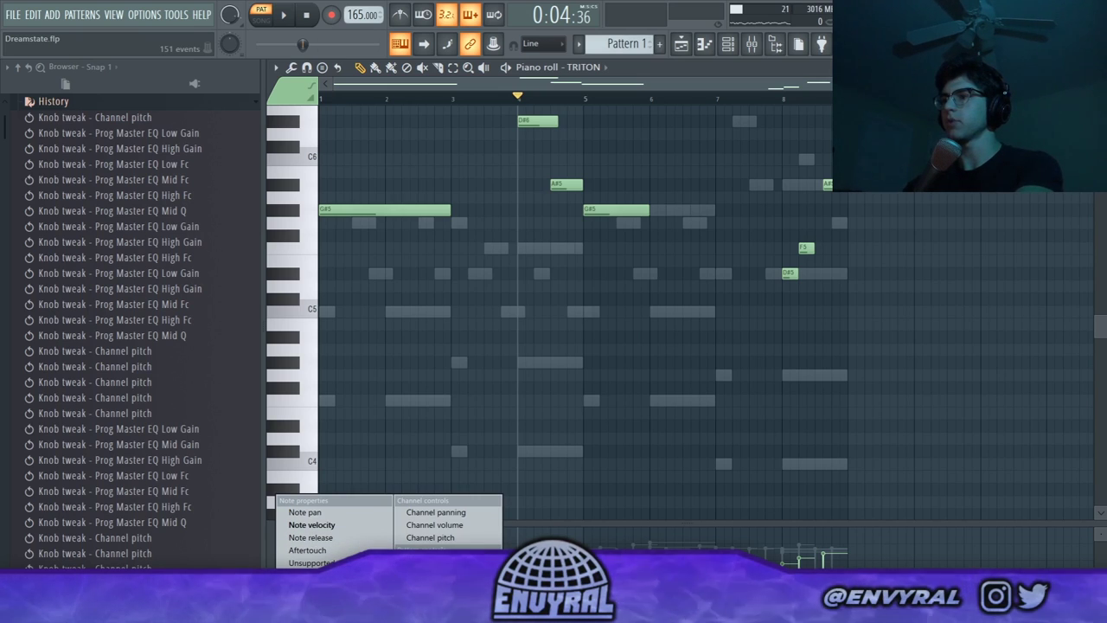
click(430, 537)
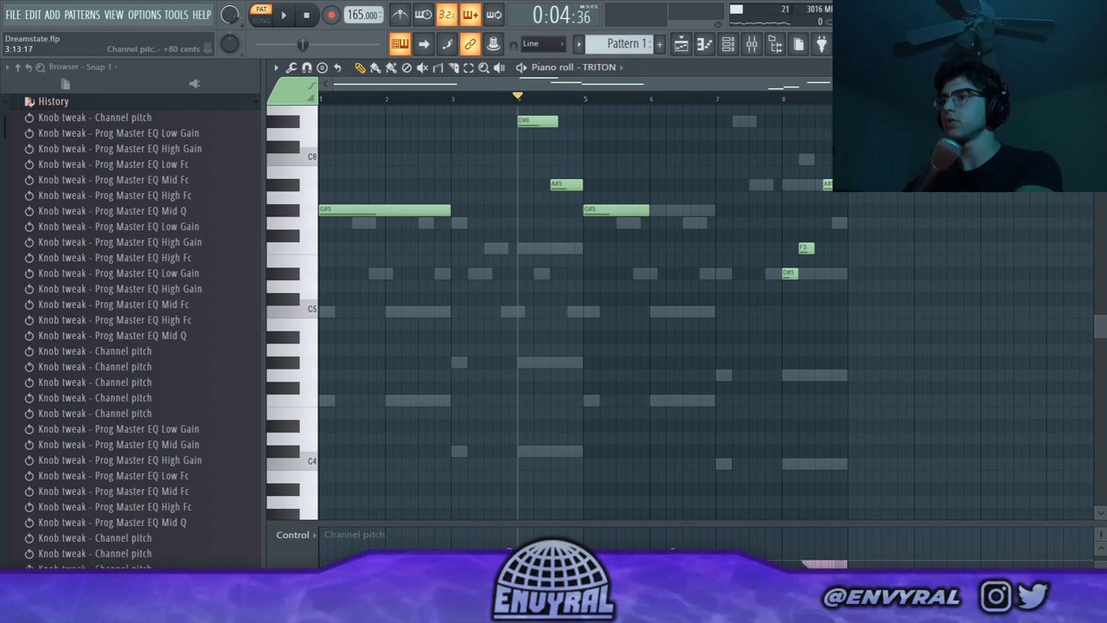
click(294, 536)
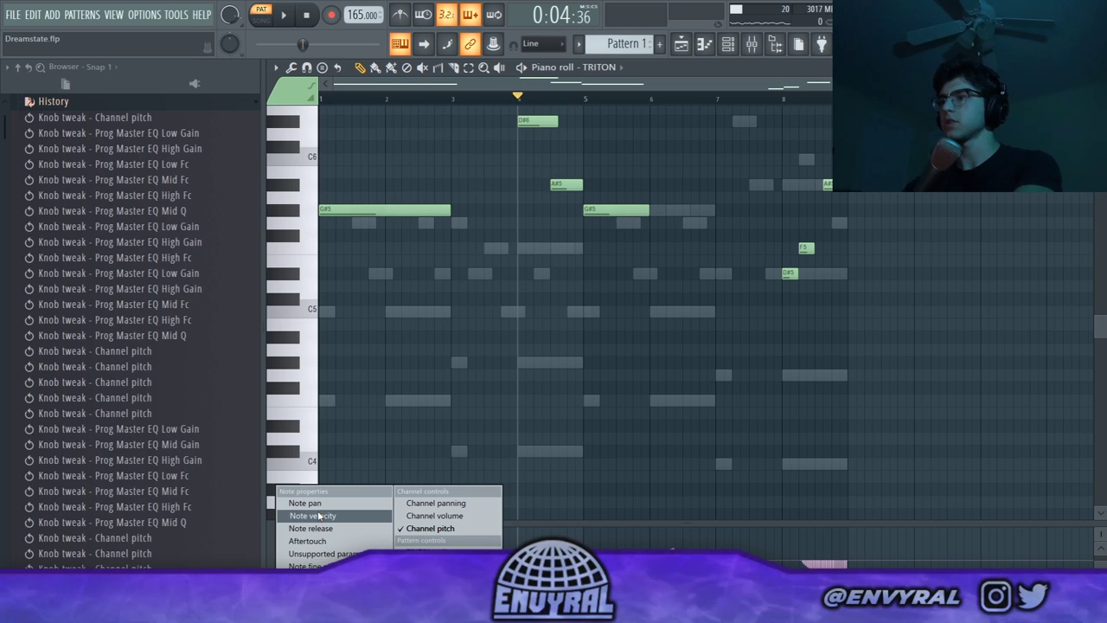
click(335, 517)
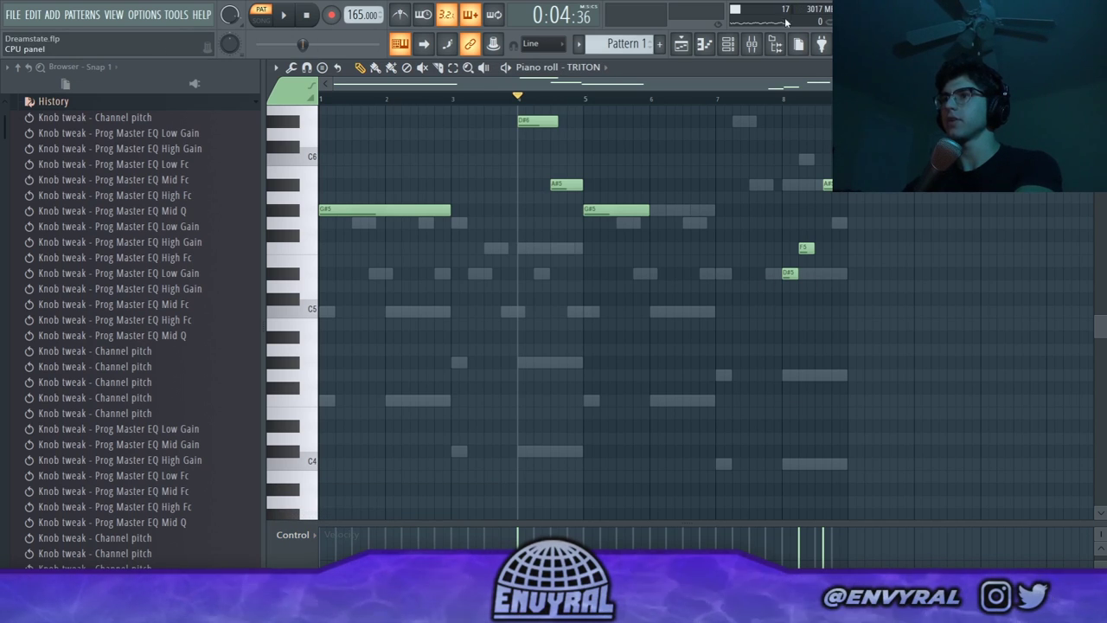
Route the TRITON channel to mixer insert 3.
click(751, 43)
click(438, 204)
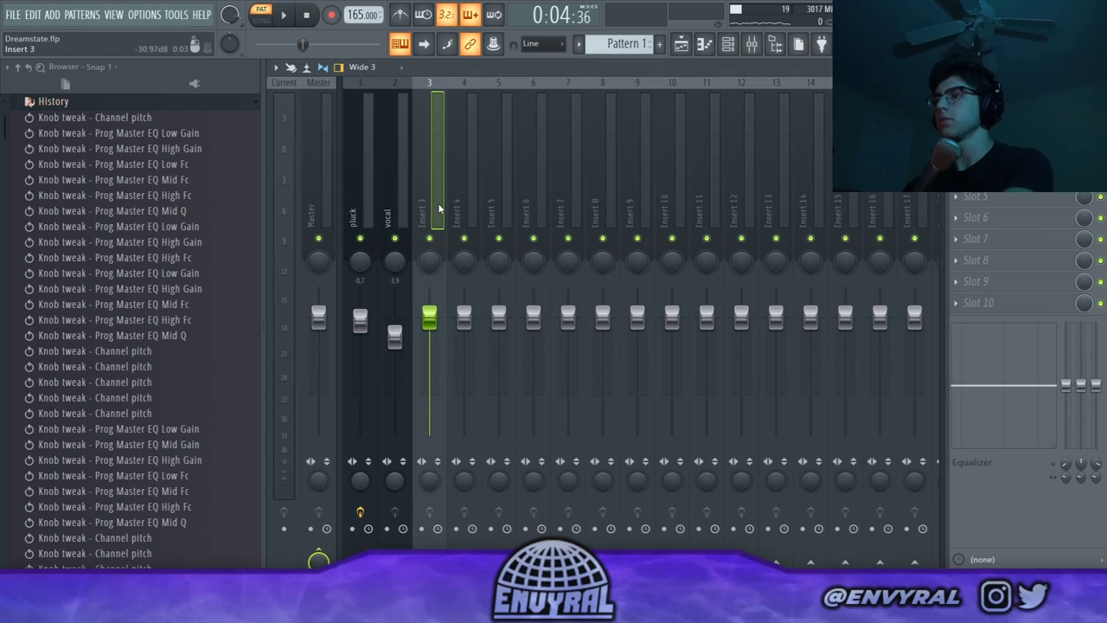
key(ctrl+l)
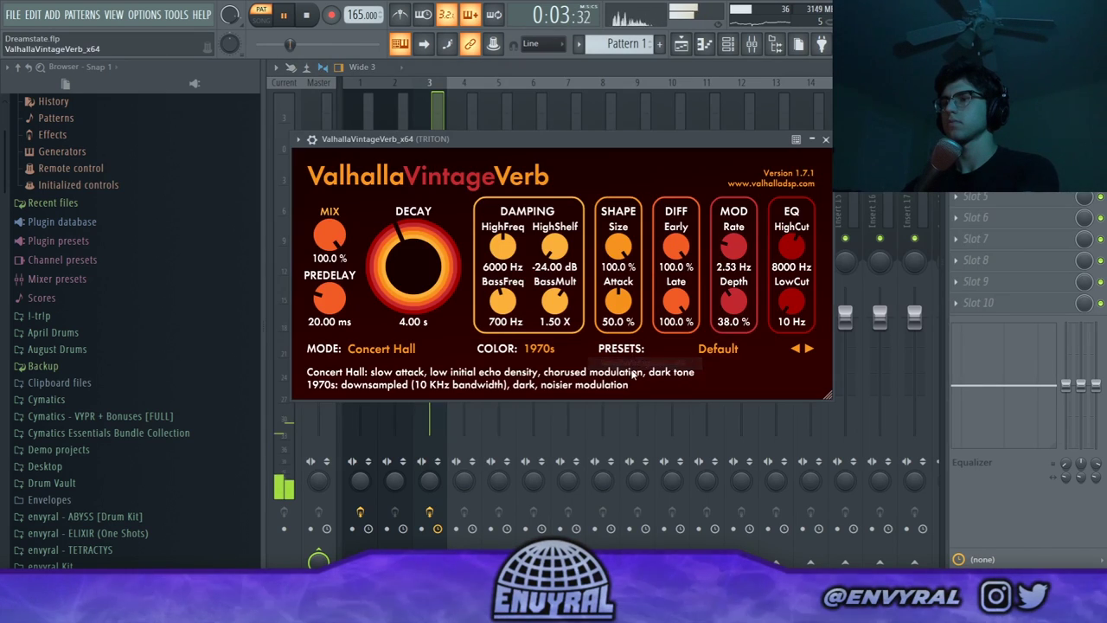
Load the CC-Guitar Room preset in TRITON's ValhallaVintageVerb, with decay at about 0.53 s and mix at about 22.4%.
click(718, 349)
mouse_move(705, 468)
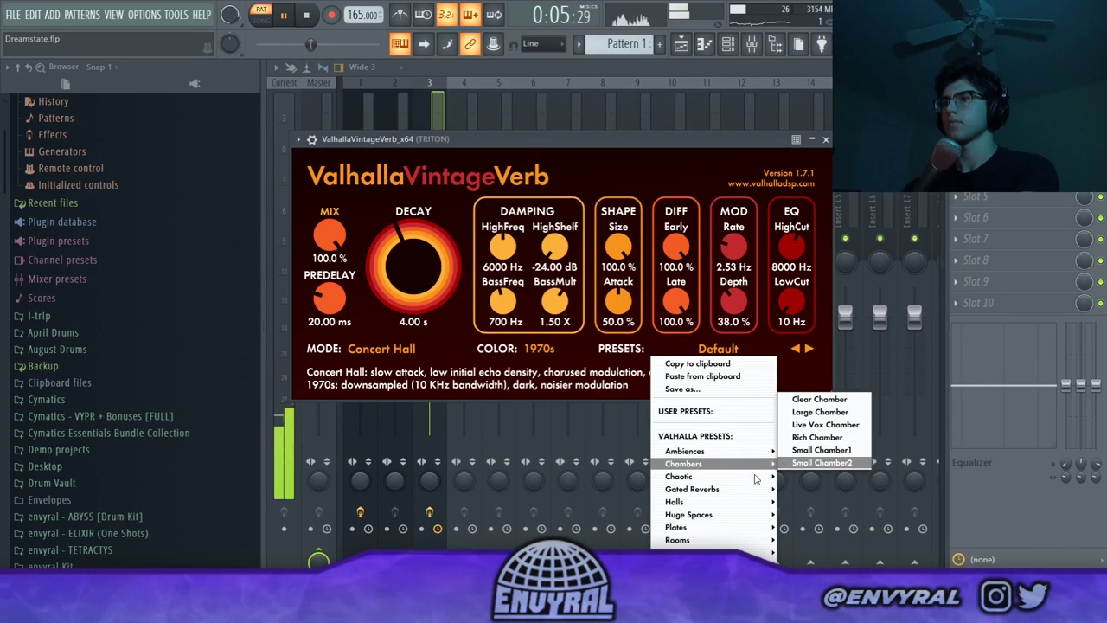
mouse_move(755, 479)
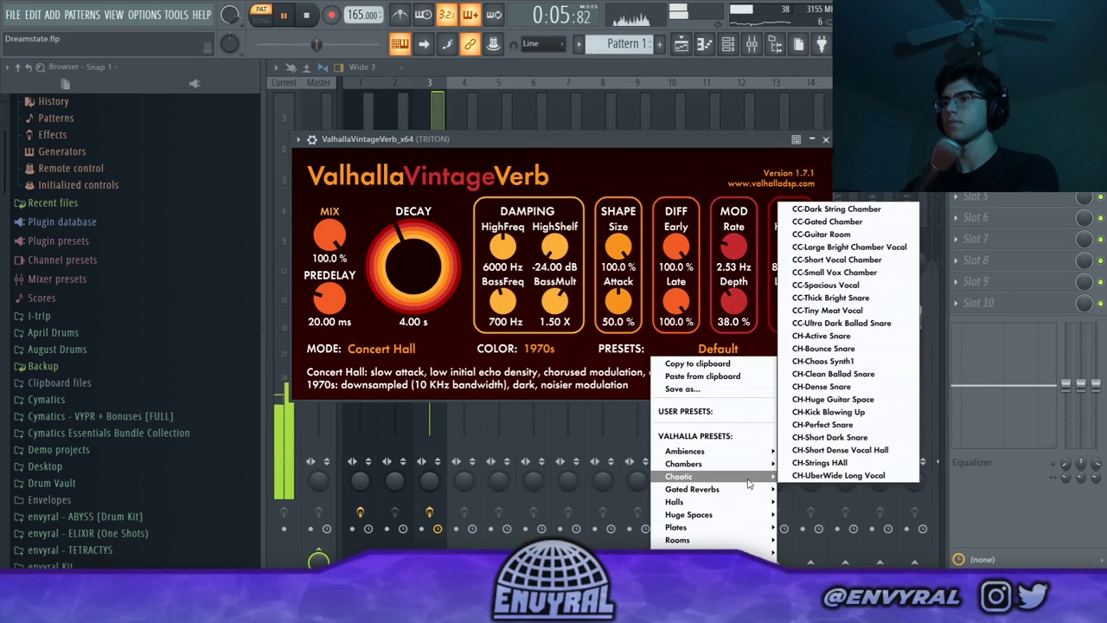
click(822, 234)
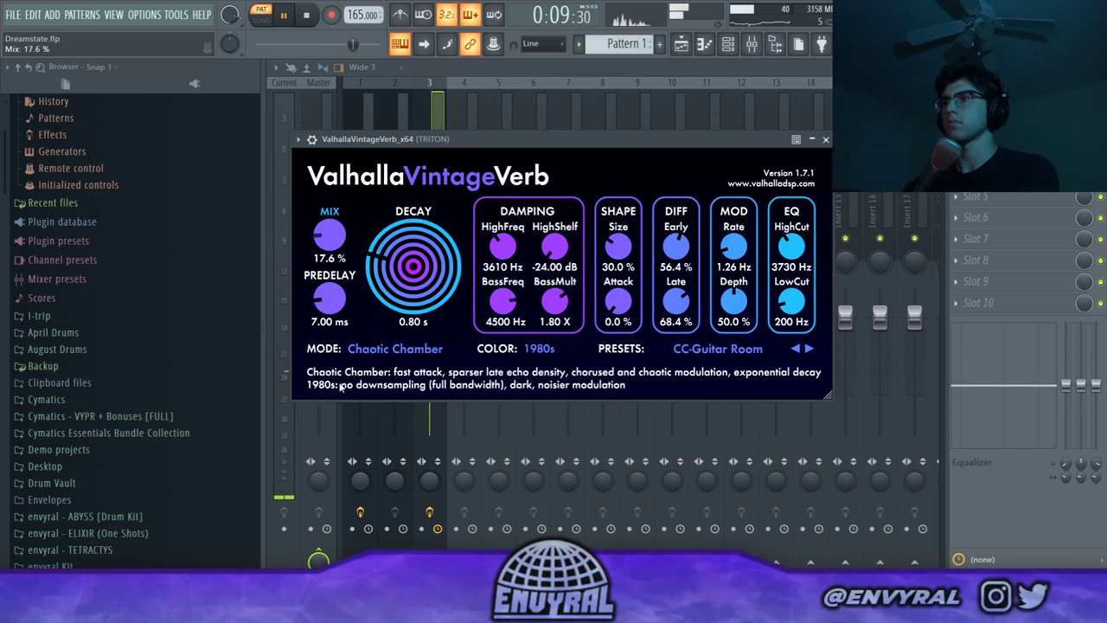
drag(394, 275, 392, 294)
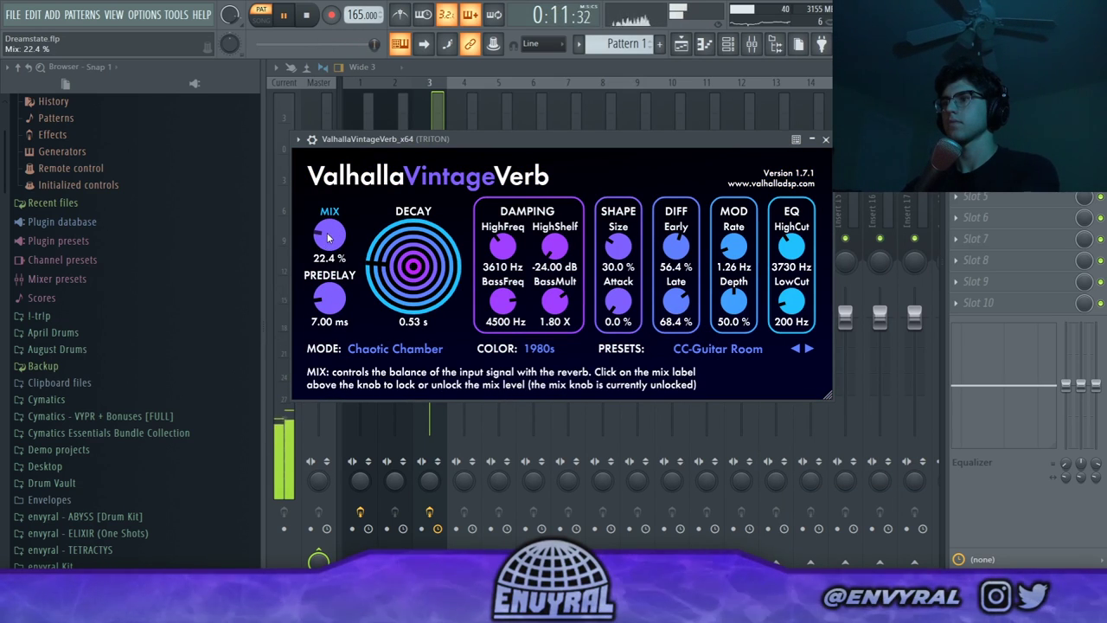
click(364, 113)
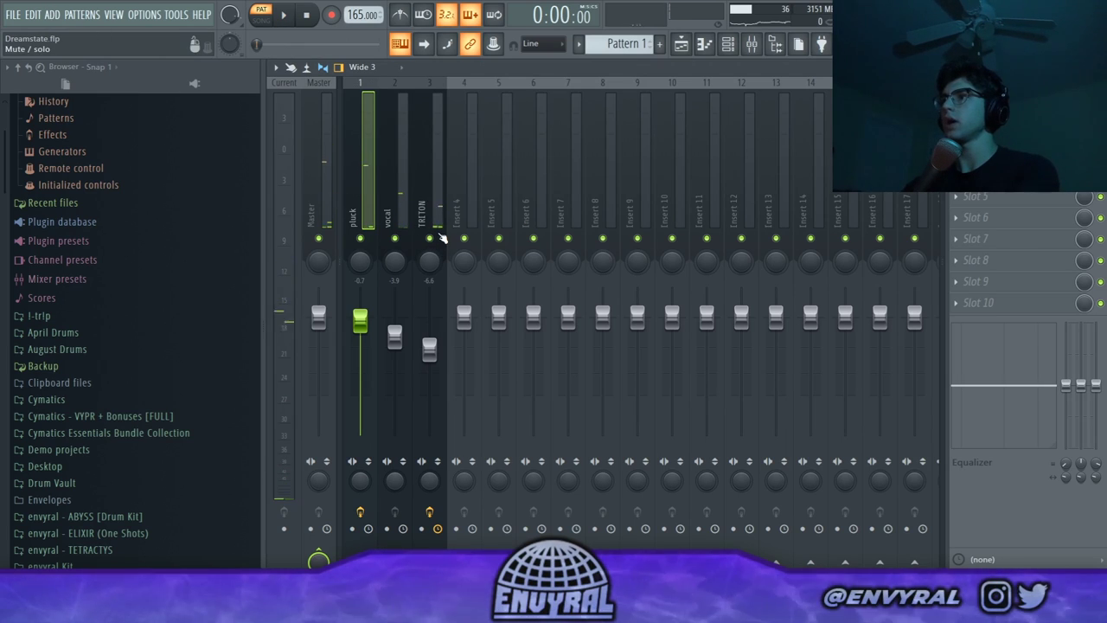
Add an Xpand!2_x64_2 instrument channel and audition its pad presets, going past Trance Nation, Venus and Big Sweeper.
click(53, 14)
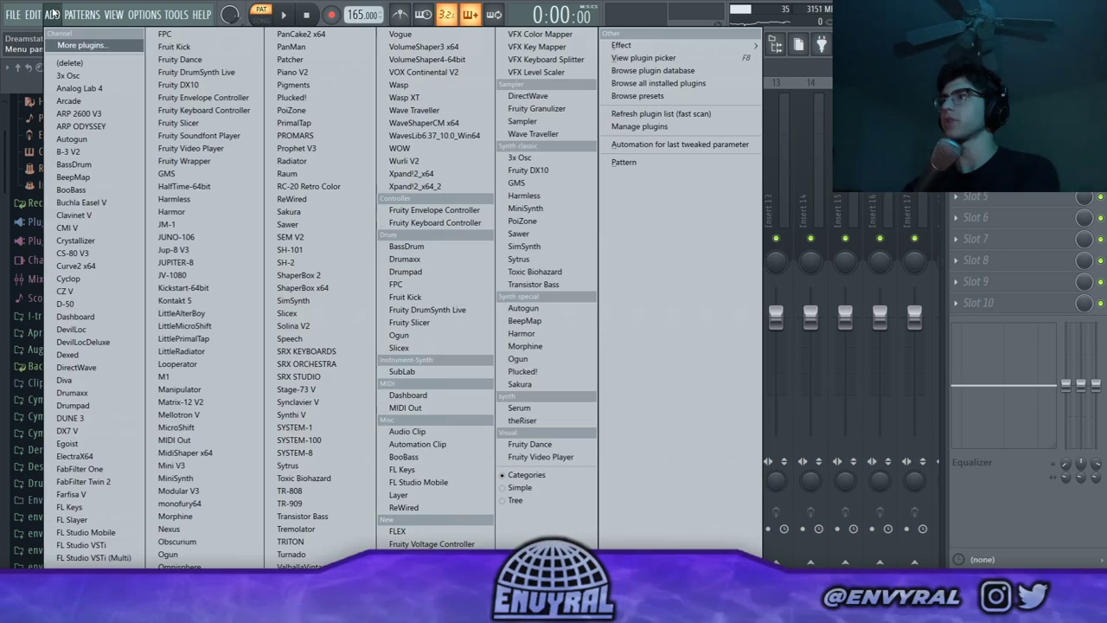
click(424, 186)
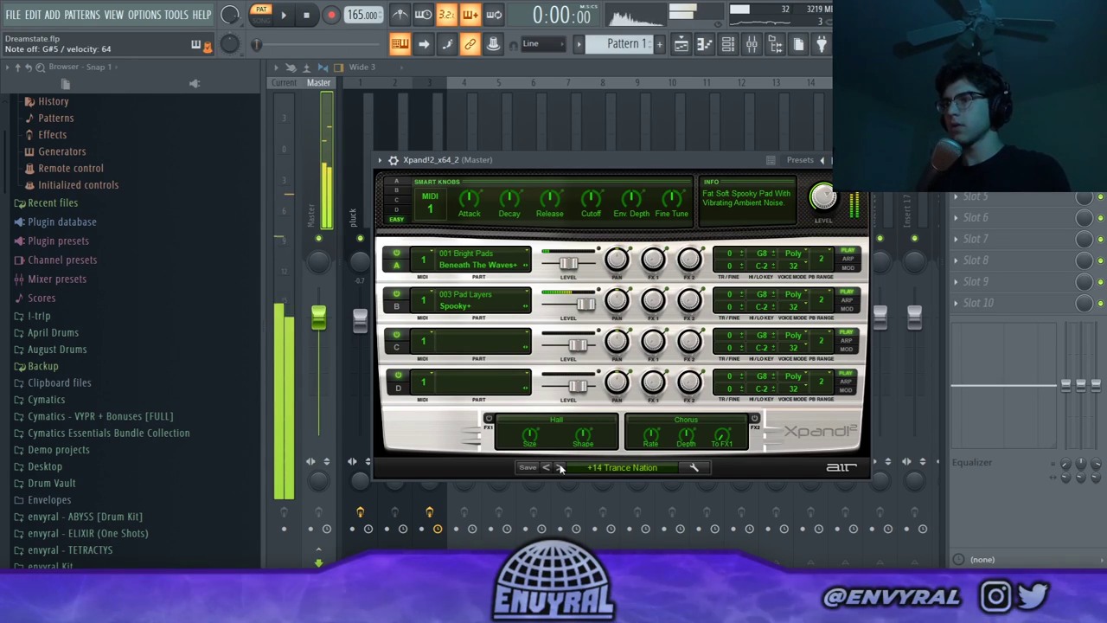
click(560, 467)
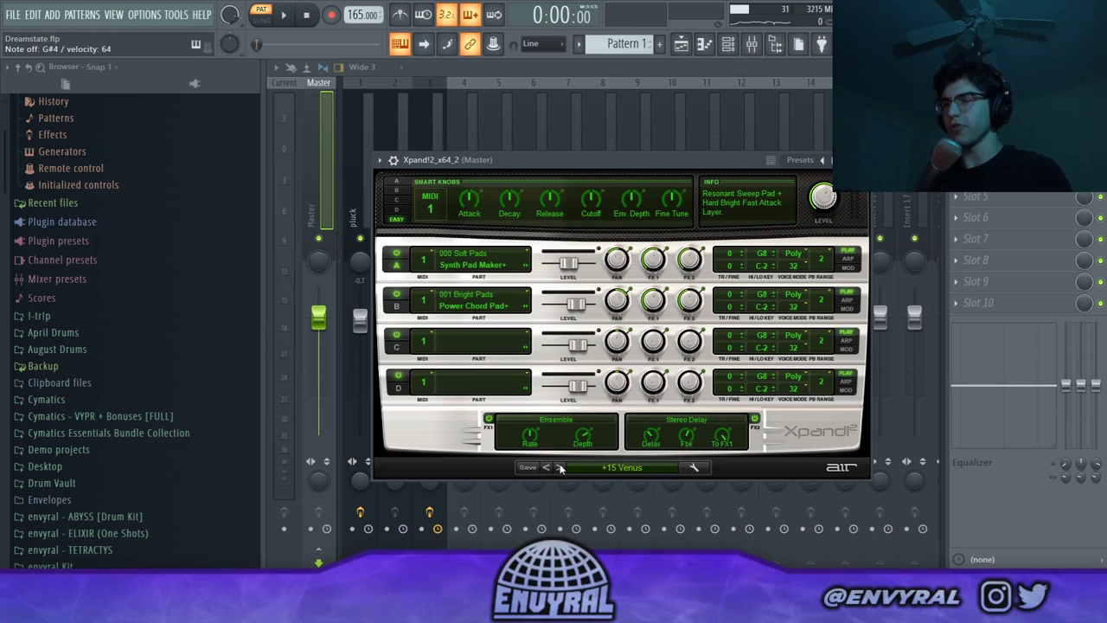
click(560, 467)
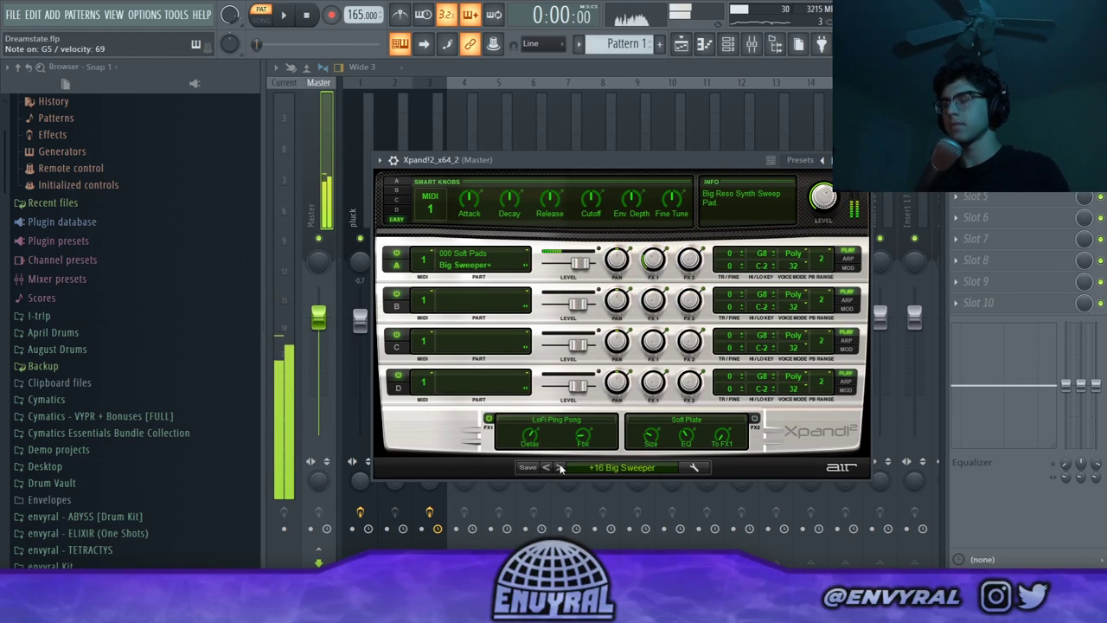
click(560, 467)
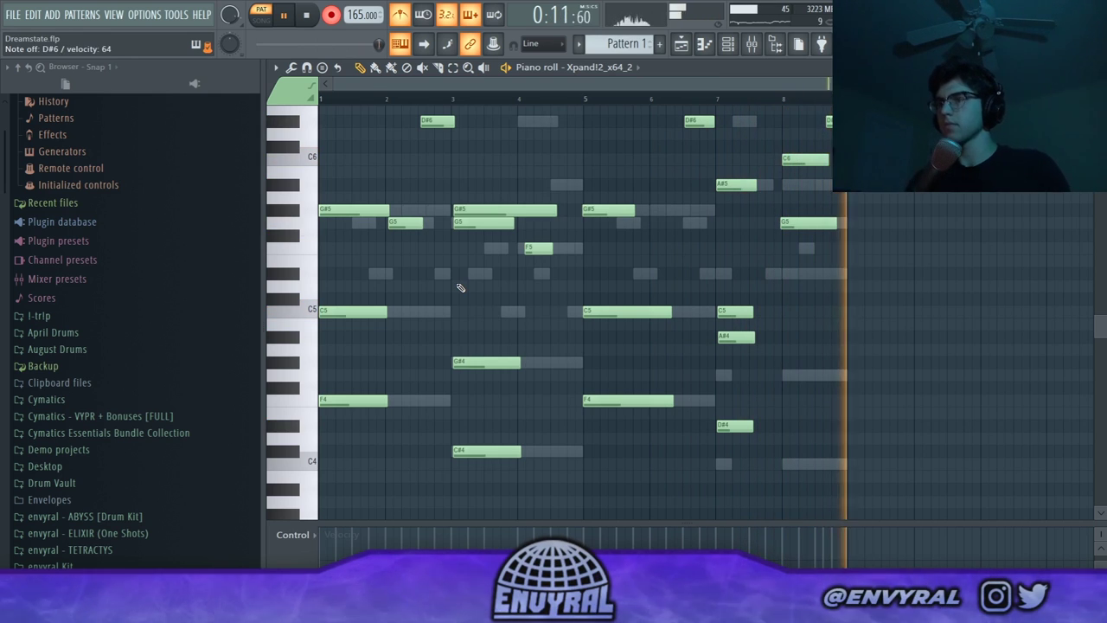
Finish recording the Xpand!2 chord part and quantize all its notes.
key(space)
key(ctrl+a)
key(ctrl+q)
key(ctrl+d)
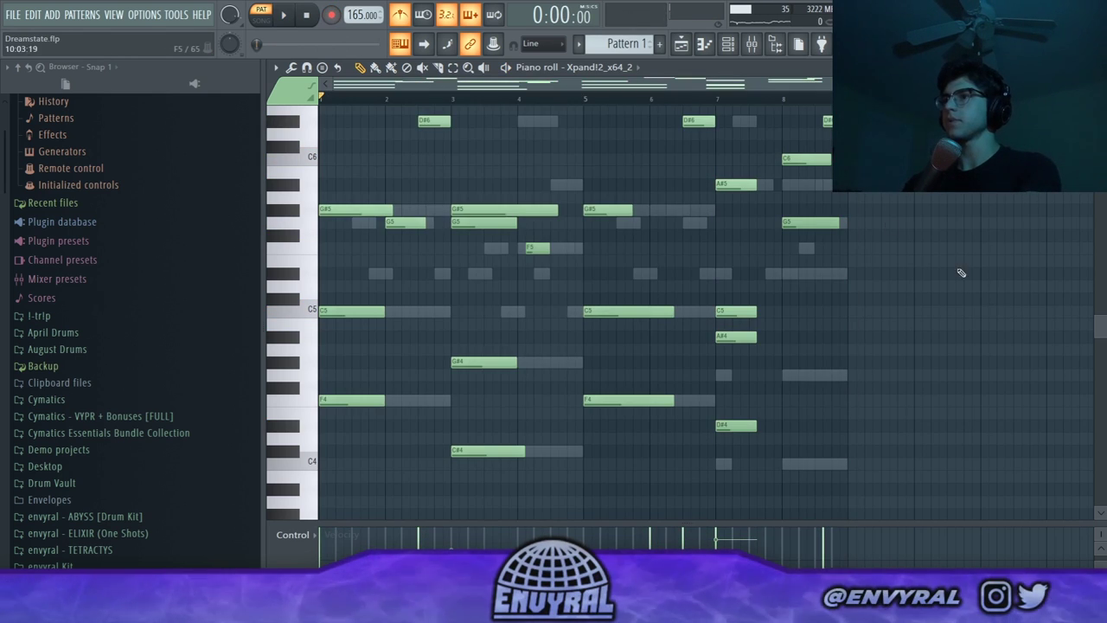
Change the Xpand!2 channel's preset to Water Choir and audition it with the pattern.
click(726, 48)
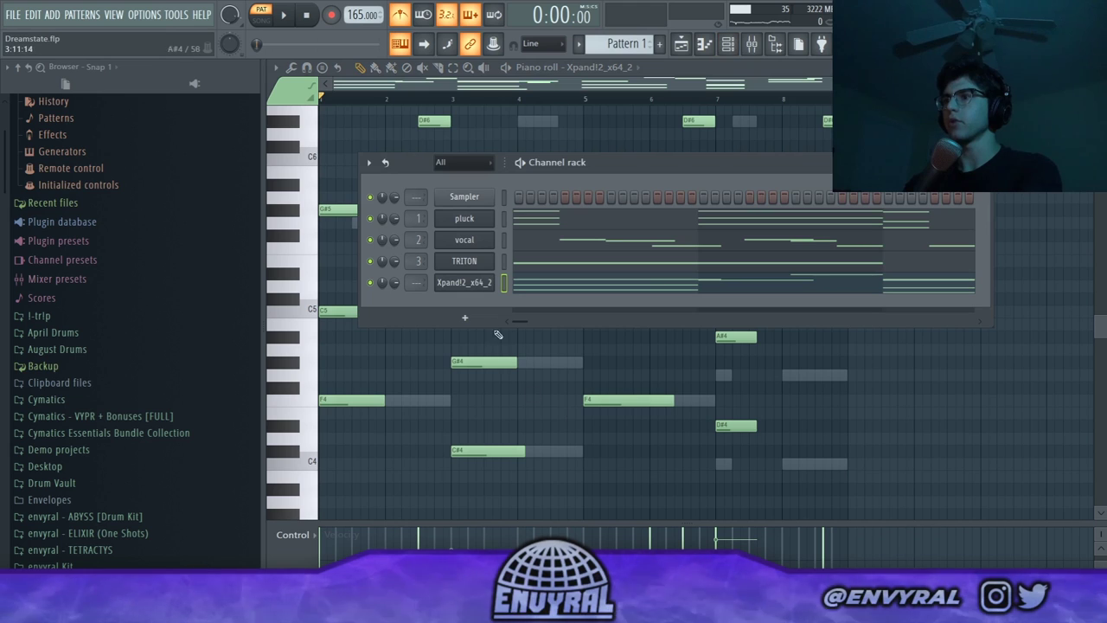
click(490, 288)
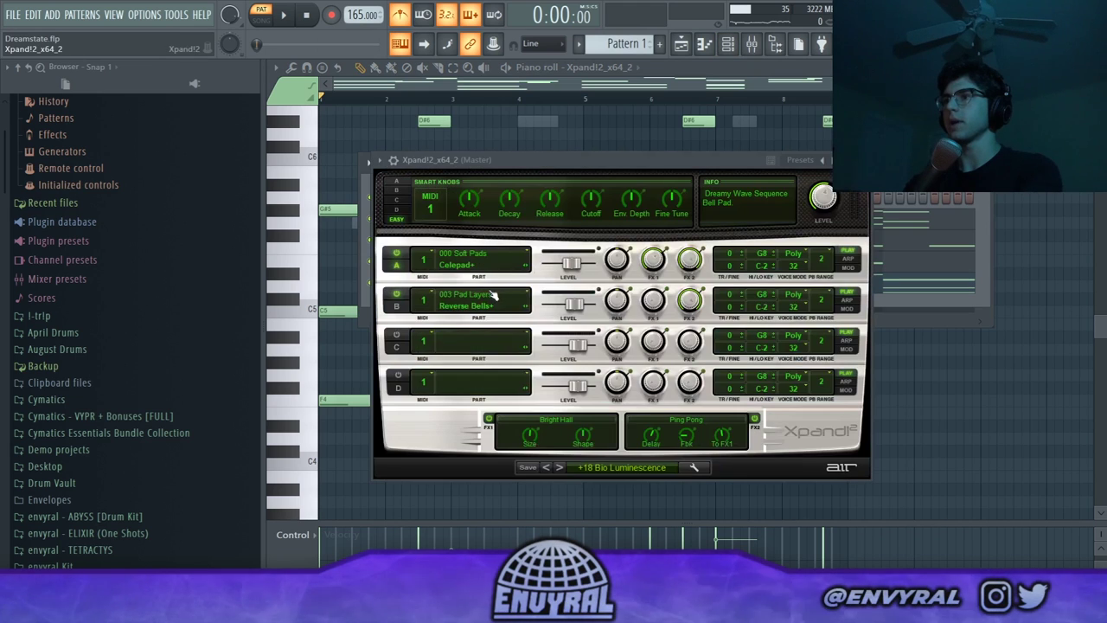
click(559, 468)
click(293, 15)
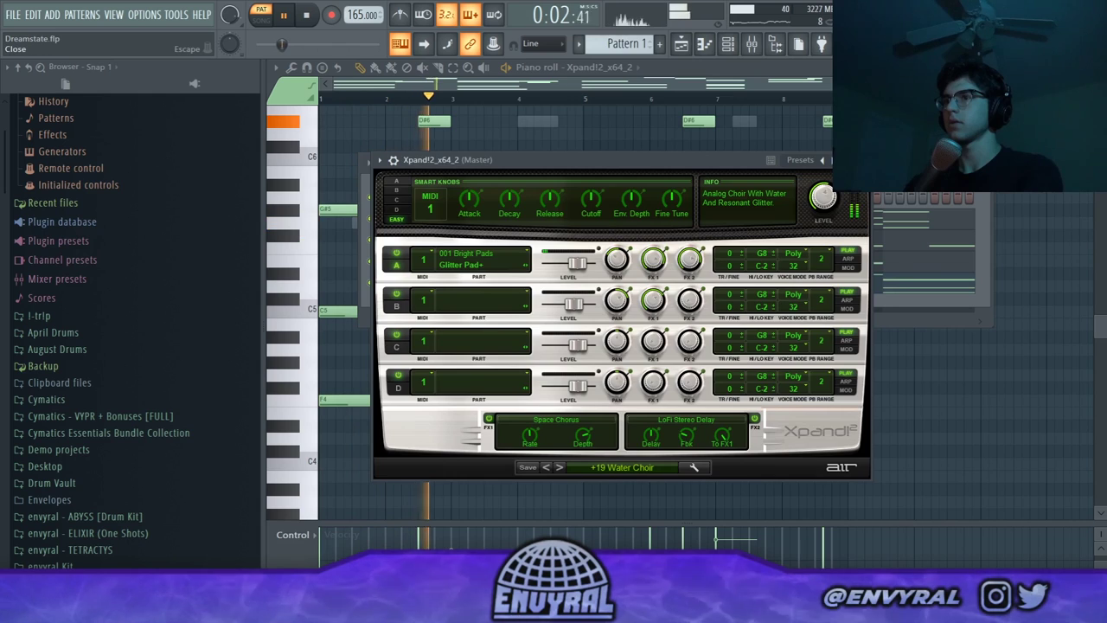
click(862, 161)
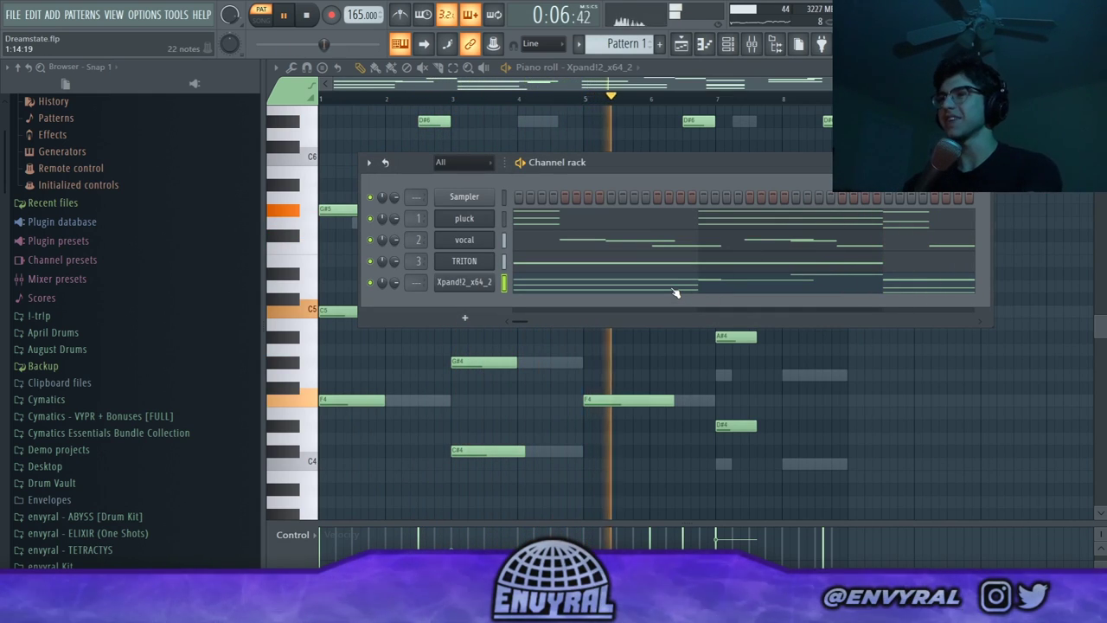
Return to the Xpand!2 piano roll, stop playback and move the A#5 note in bar 7 up.
key(F7)
key(F7)
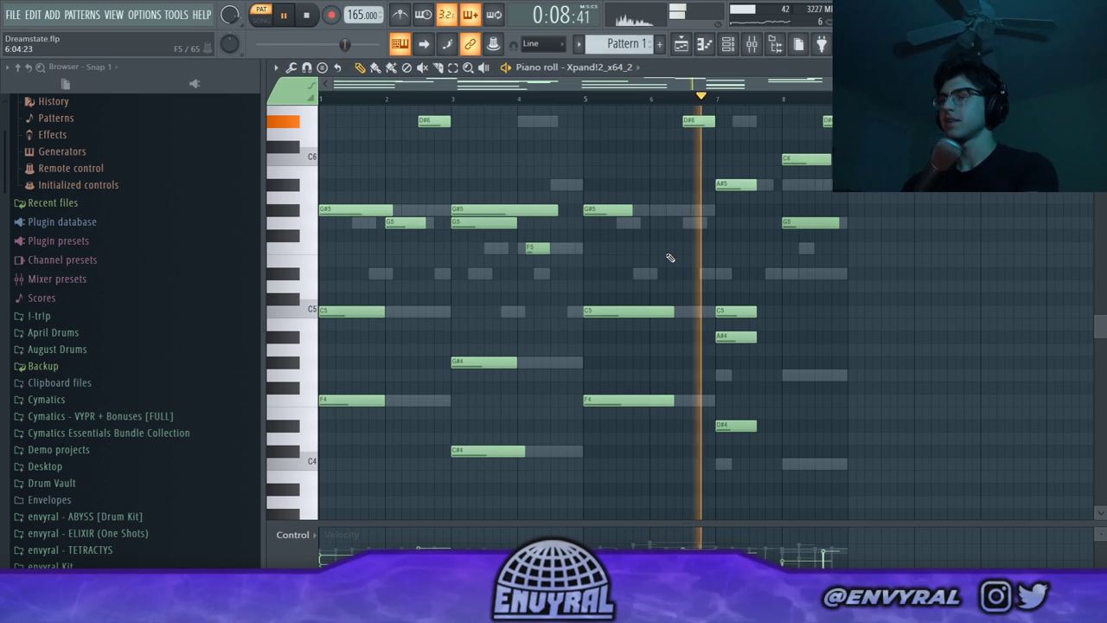
key(space)
drag(734, 180, 734, 154)
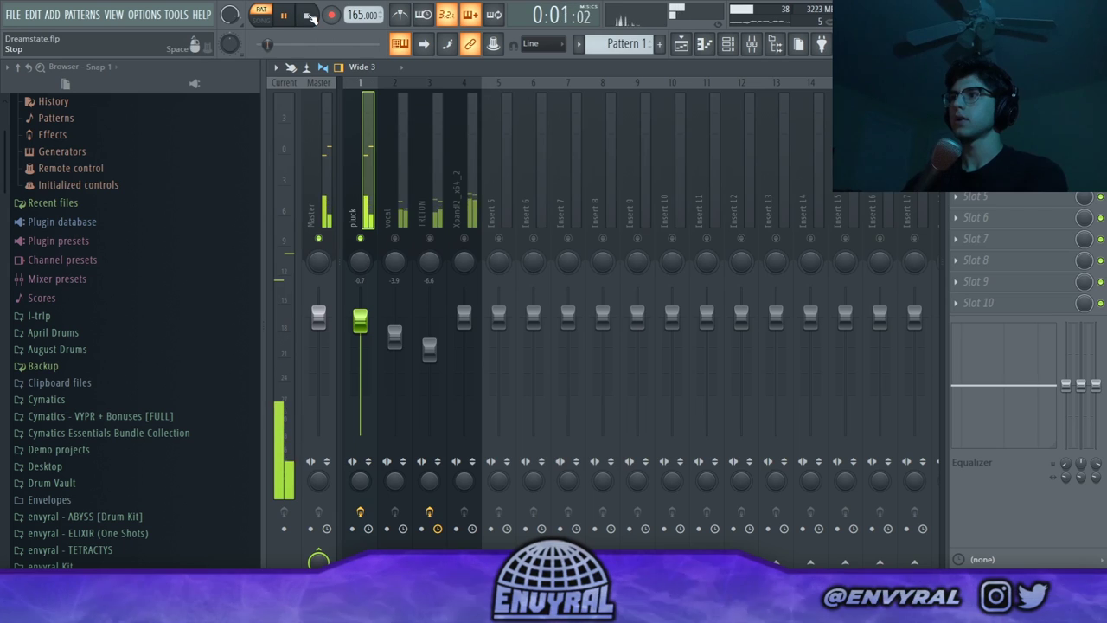
Load the 01-Master Tape preset in EchoBoy on the pluck mixer track.
click(310, 17)
click(457, 231)
mouse_move(476, 295)
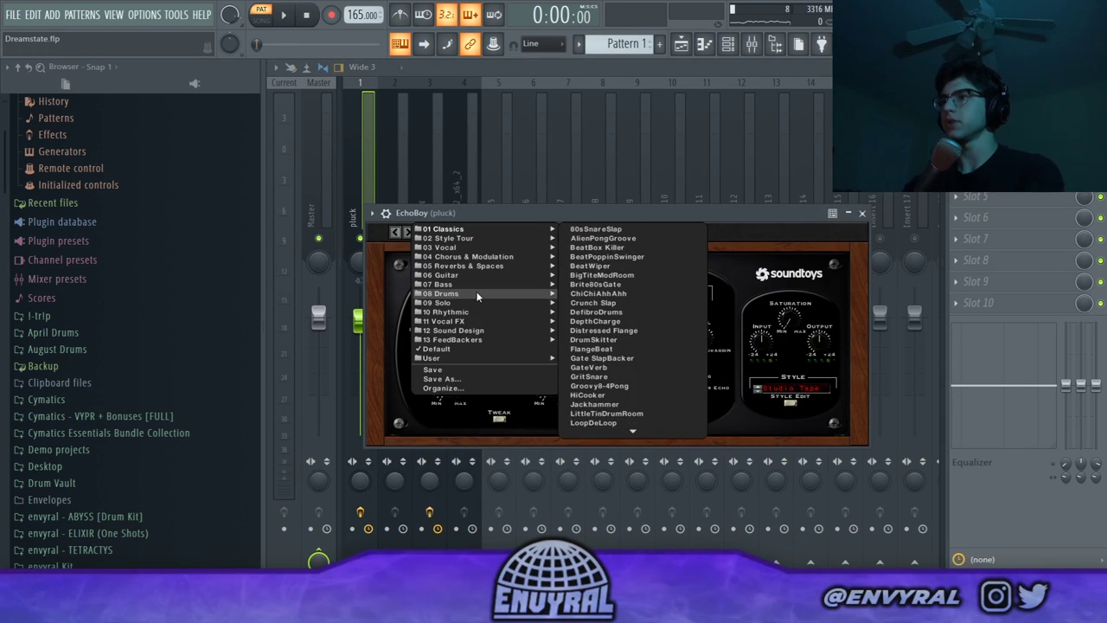
mouse_move(456, 247)
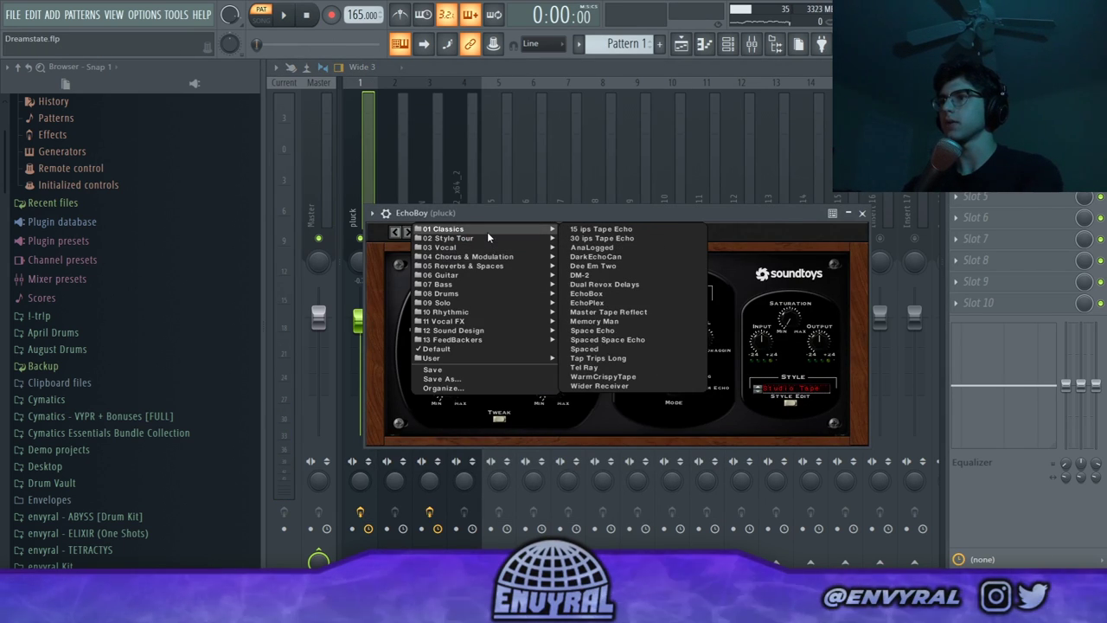
mouse_move(443, 230)
click(597, 229)
Set the pluck's EchoBoy to Ping-Pong mode at 165 bpm with a 1/8th ping time, and adjust the pong time.
click(284, 16)
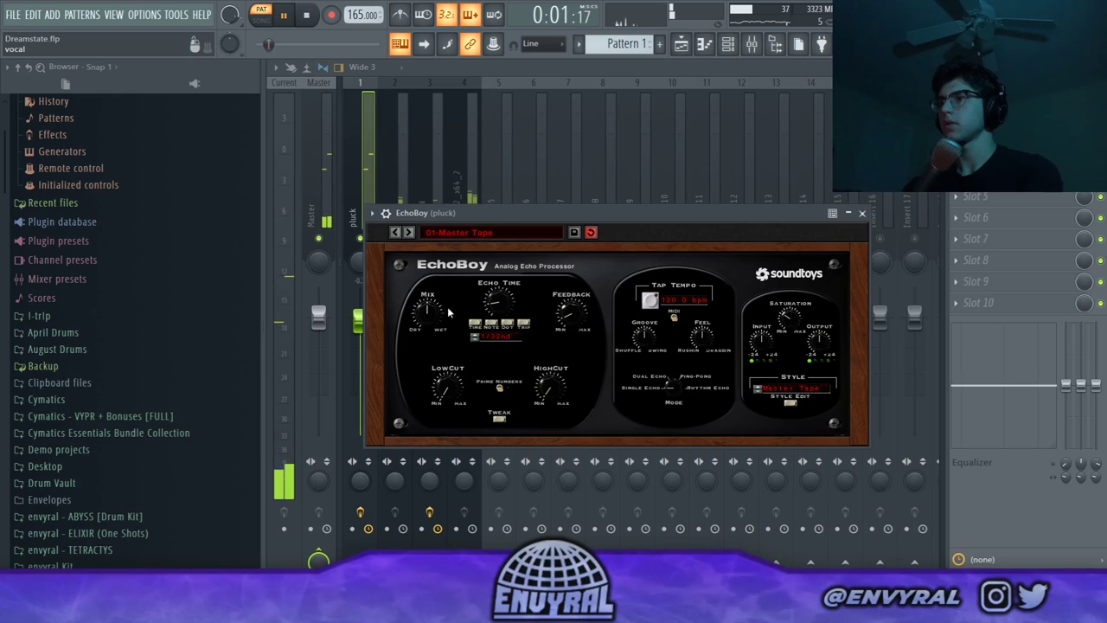
click(476, 334)
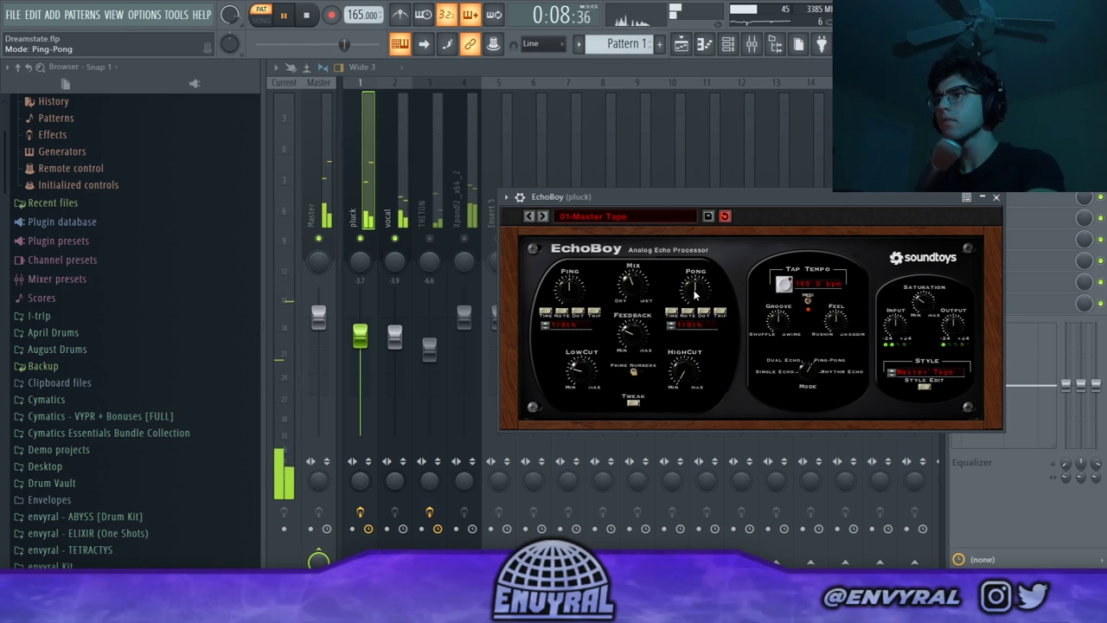
drag(694, 295, 703, 278)
Compare Tremolo Shimmer and Return to the Source in the vocal track's Portal delay presets, and load Unstable Shimmer.
scroll(689, 296, down, 1)
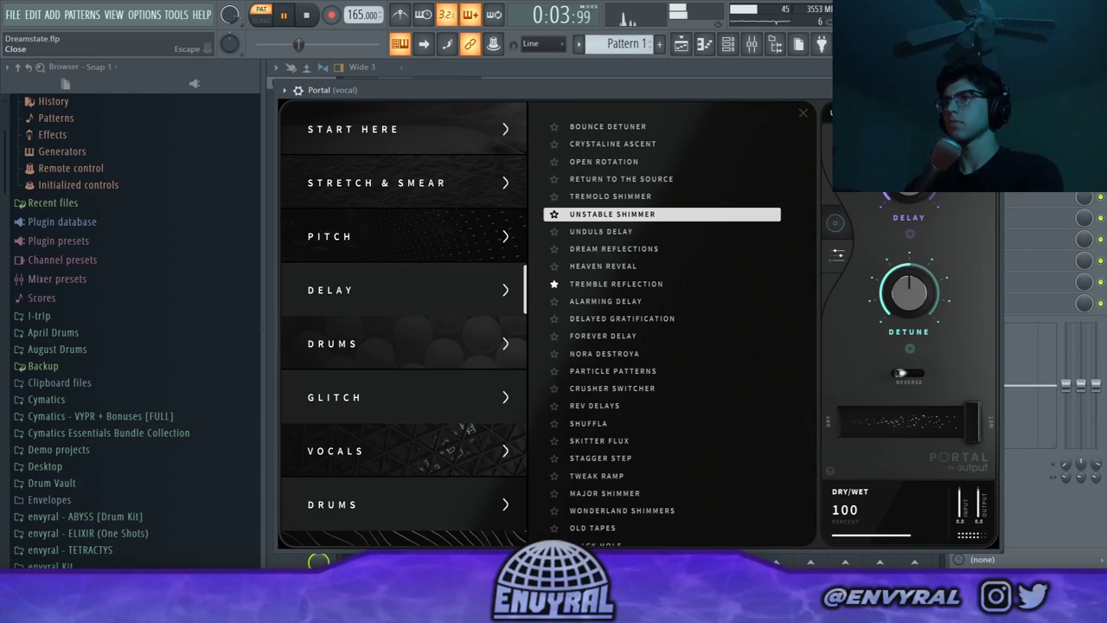
click(616, 198)
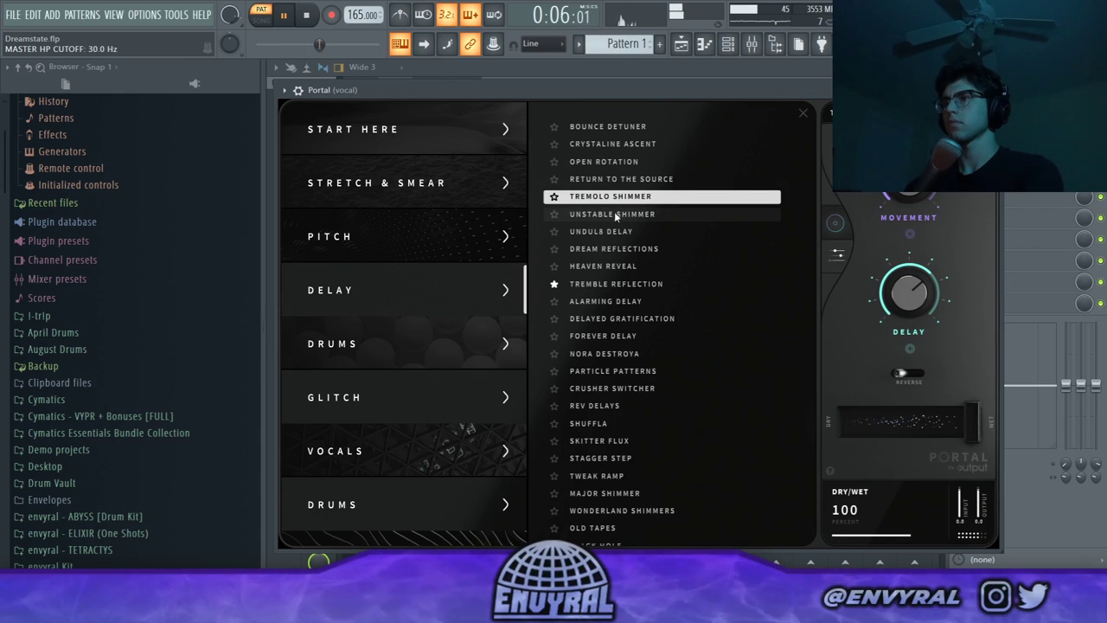
click(616, 213)
click(638, 180)
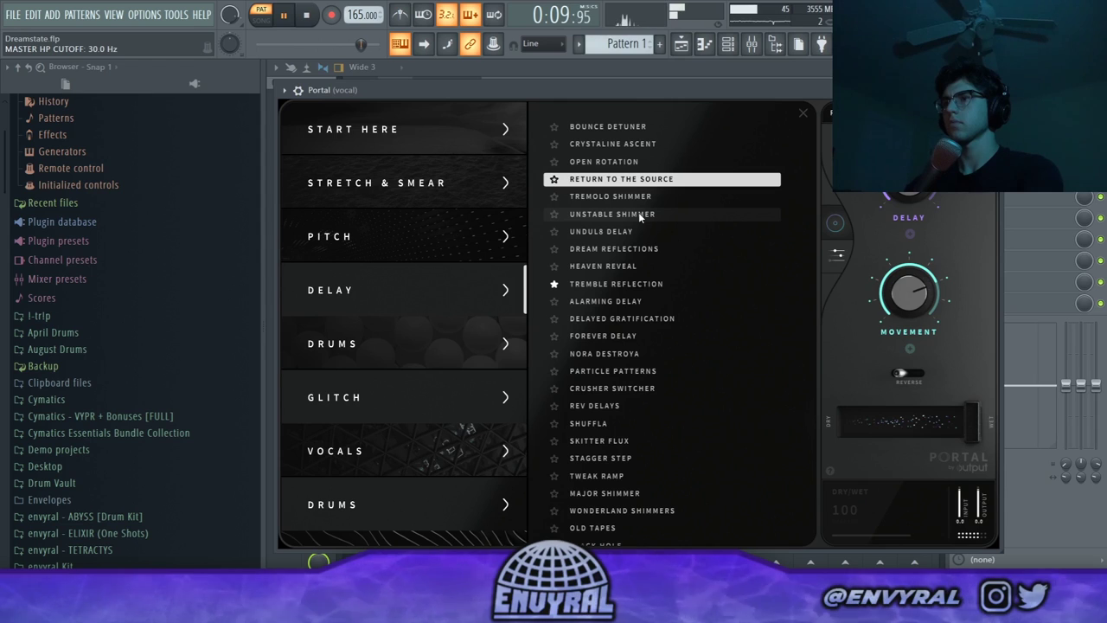
click(639, 213)
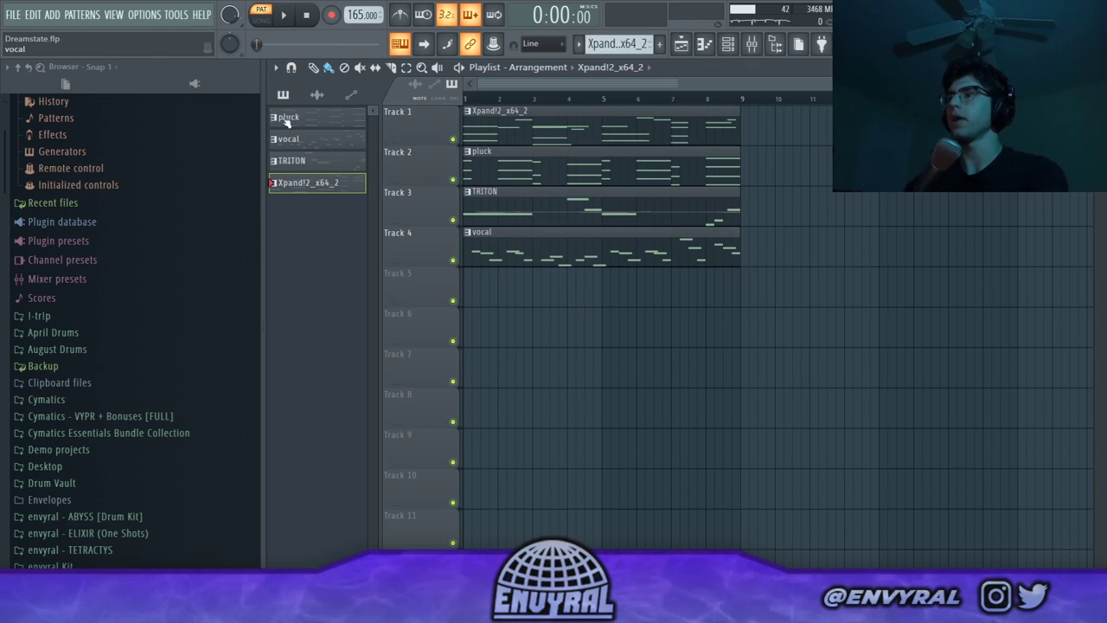
Repeat the four melody clips from bar 9 in the playlist and play the arrangement in song mode.
click(290, 17)
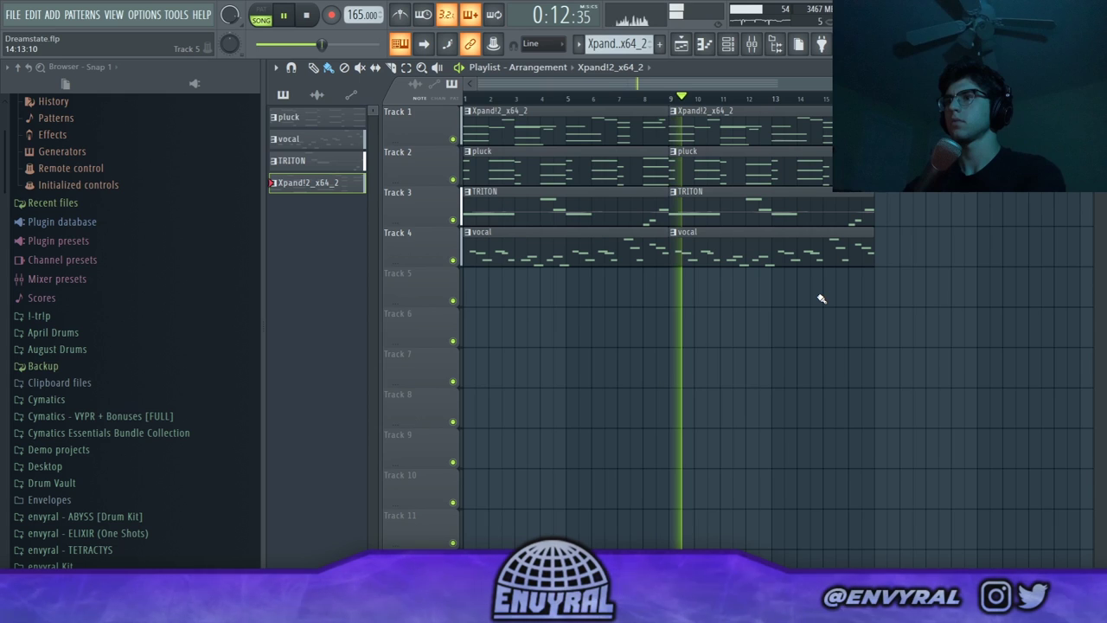
click(305, 16)
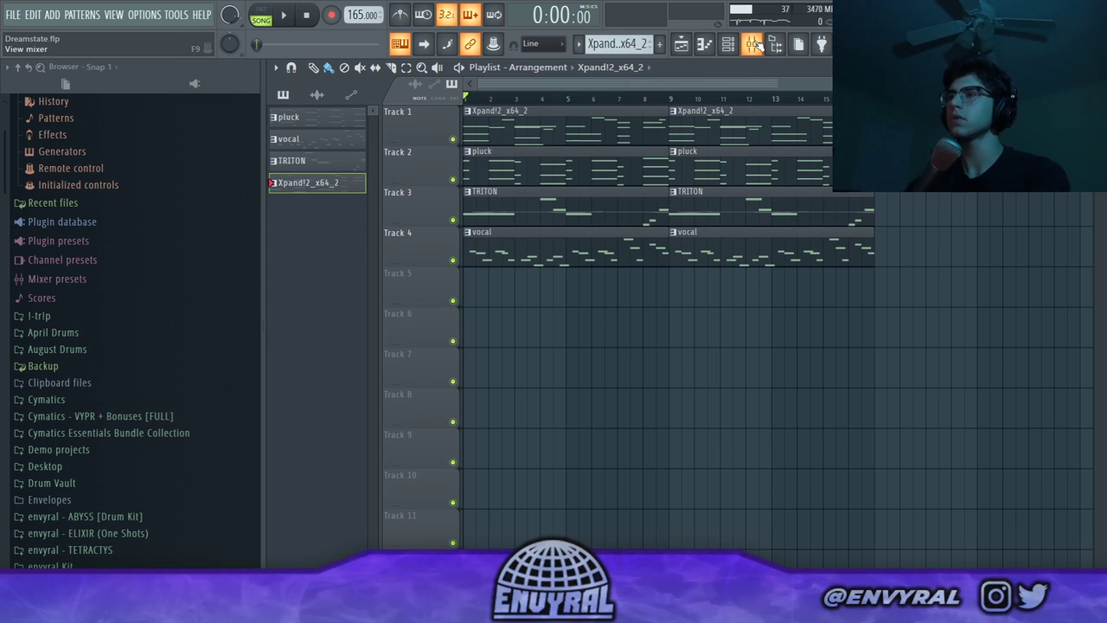
click(283, 16)
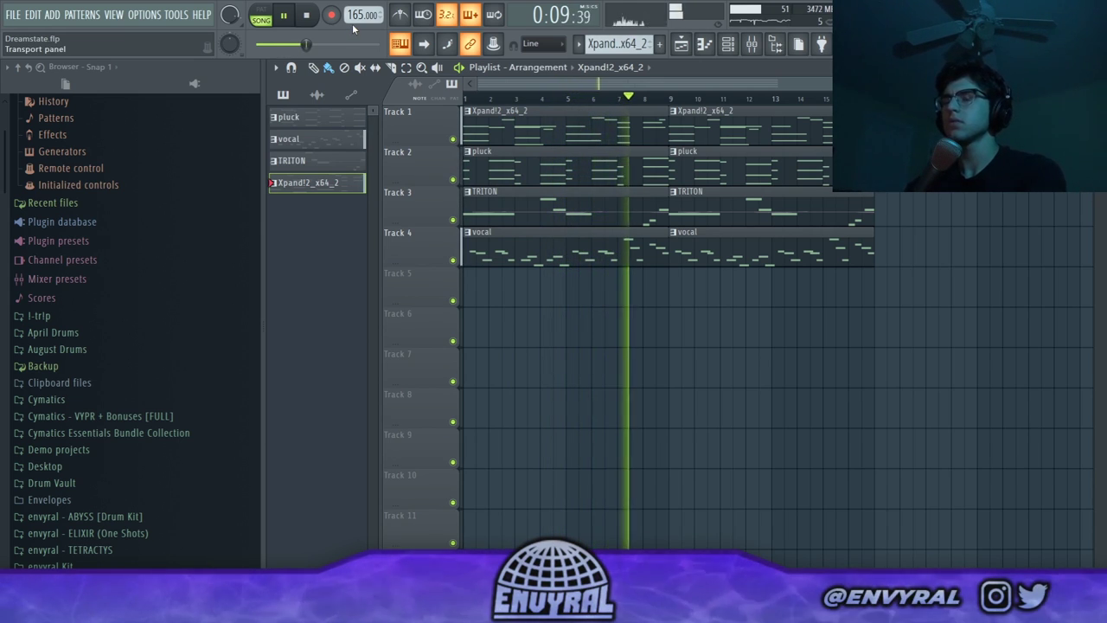
key(space)
Create a new pattern and open the Claps folder of the envyral - ABYSS drum kit.
key(F4)
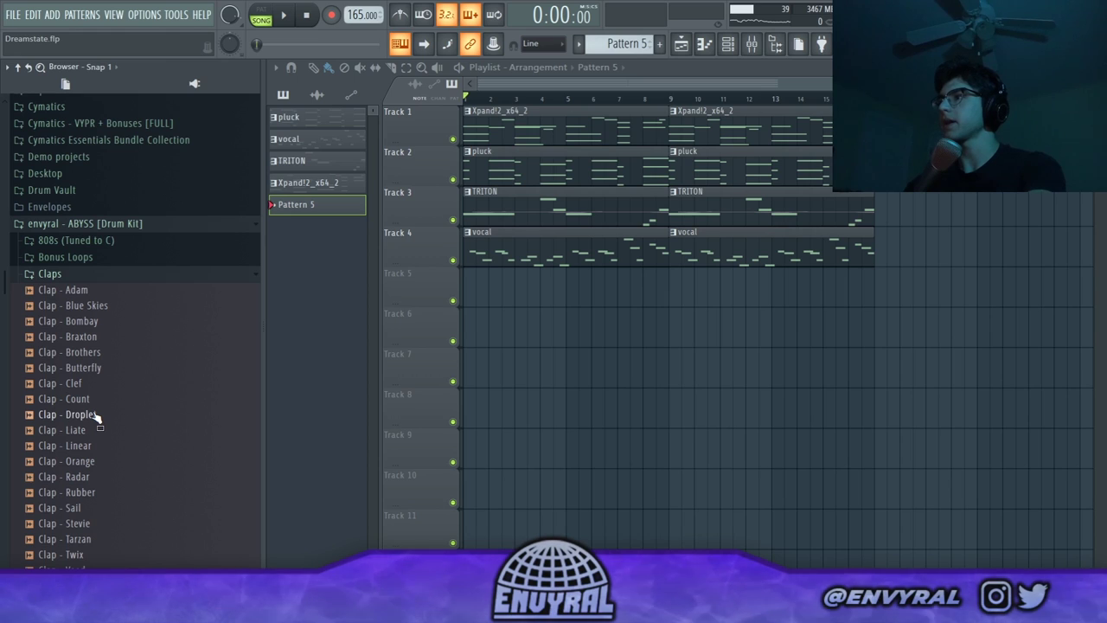
Load Clap - Droplet and Clap - Tarzan from the Claps folder into new sampler channels.
drag(94, 414, 94, 299)
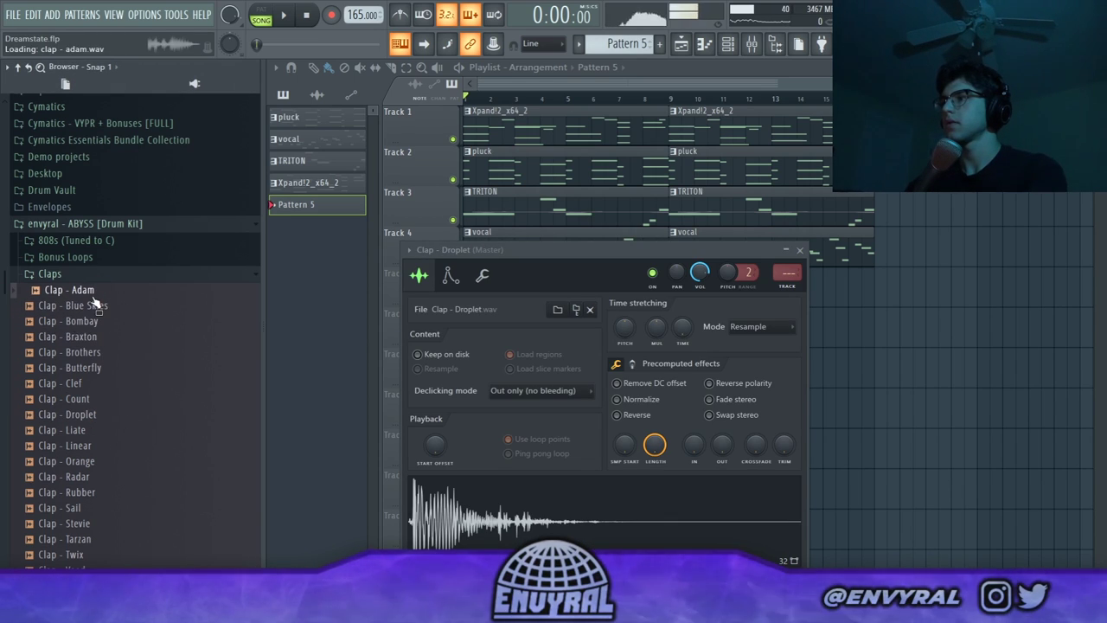
right_click(113, 543)
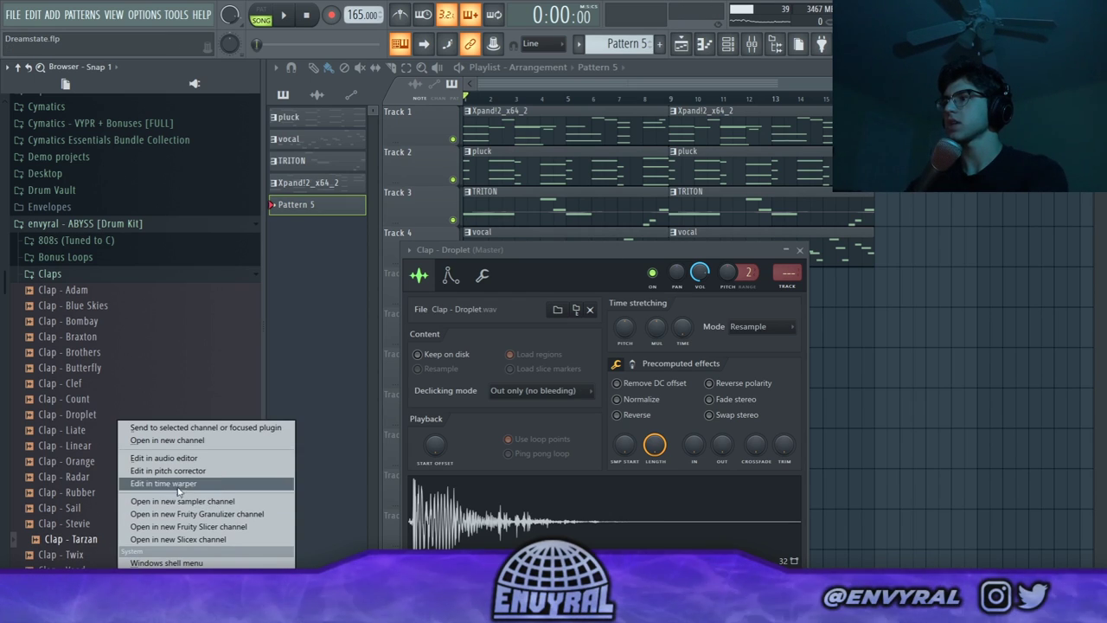
click(184, 513)
click(86, 277)
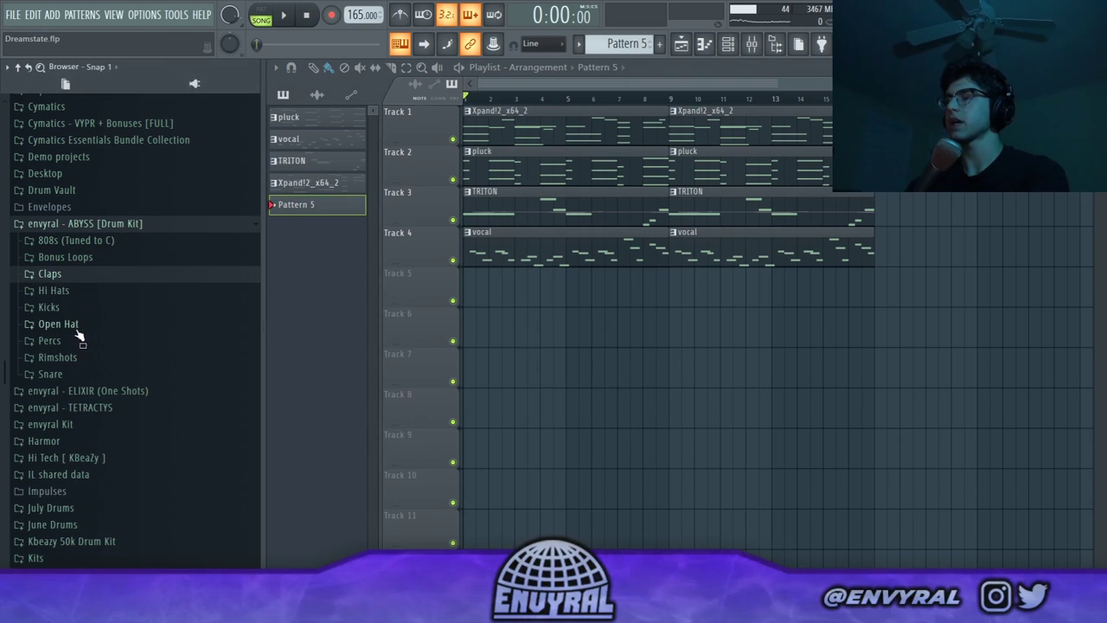
Load Hi Hat - Little from the Hi Hats folder into a new sampler channel and fill every second step of Pattern 5 with it.
click(73, 307)
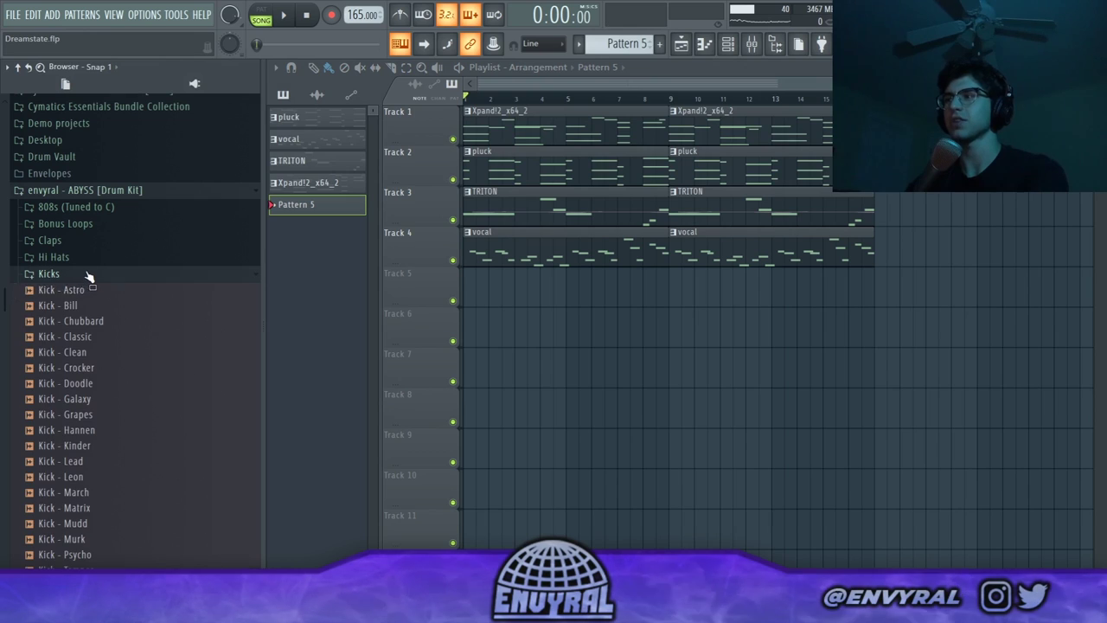
click(88, 274)
click(79, 257)
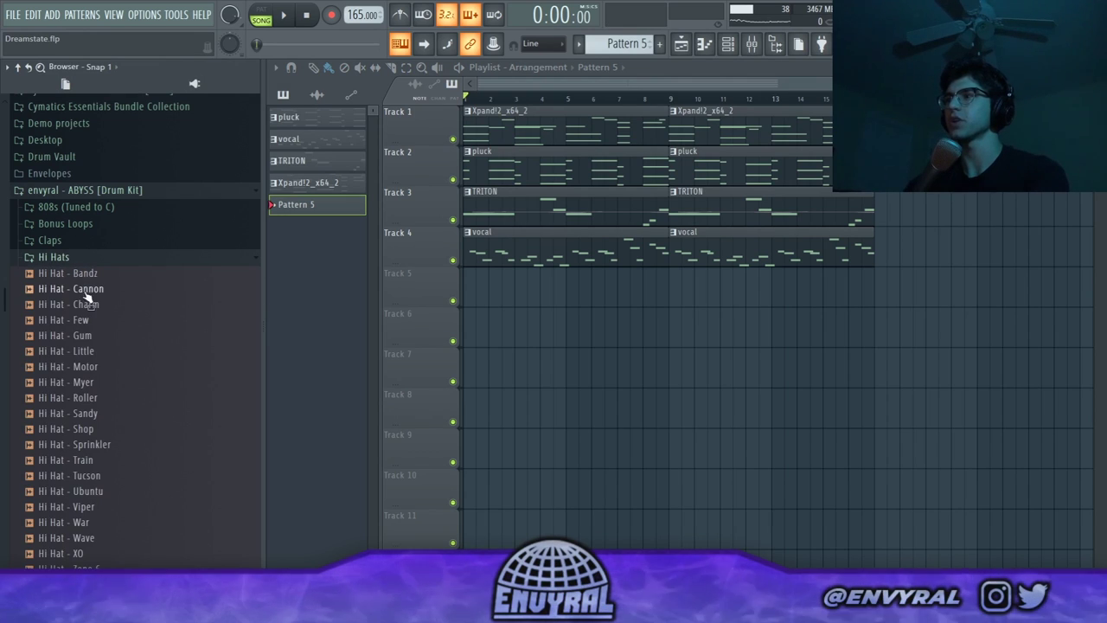
right_click(113, 354)
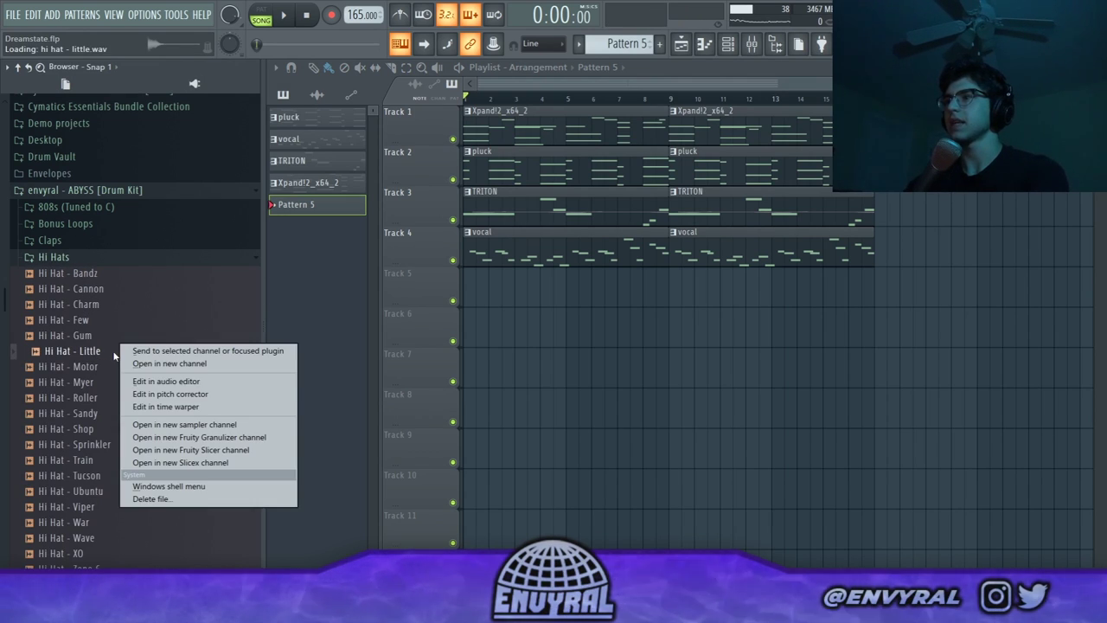
click(206, 424)
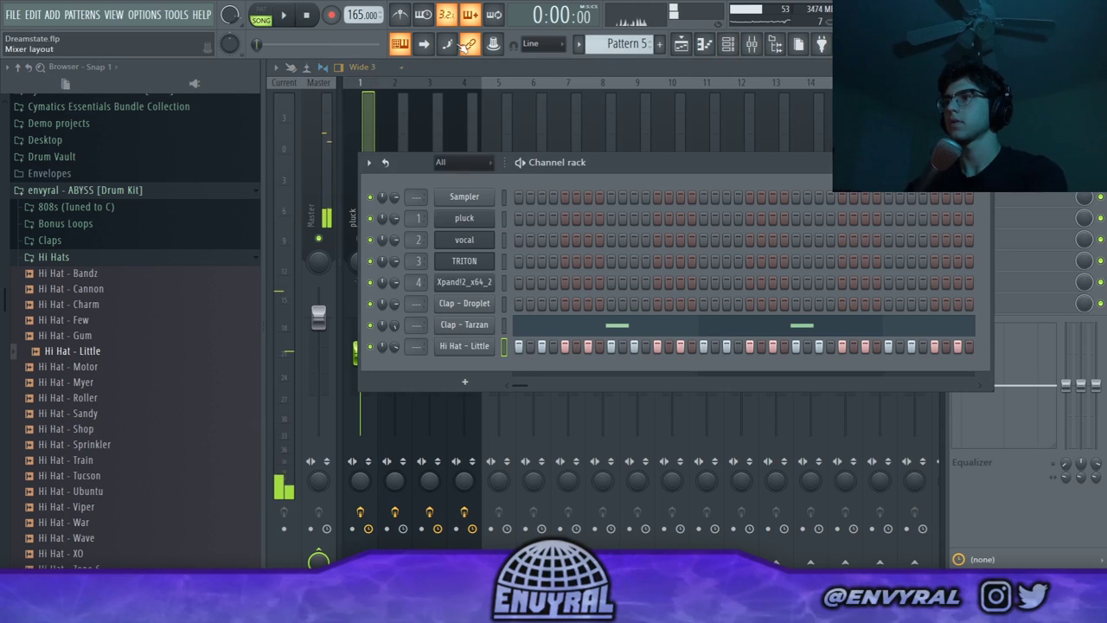
Place Pattern 5 on Track 5 from bar 1 of the playlist, play the arrangement, and check the Hi Hat - Little sampler settings.
click(729, 45)
key(space)
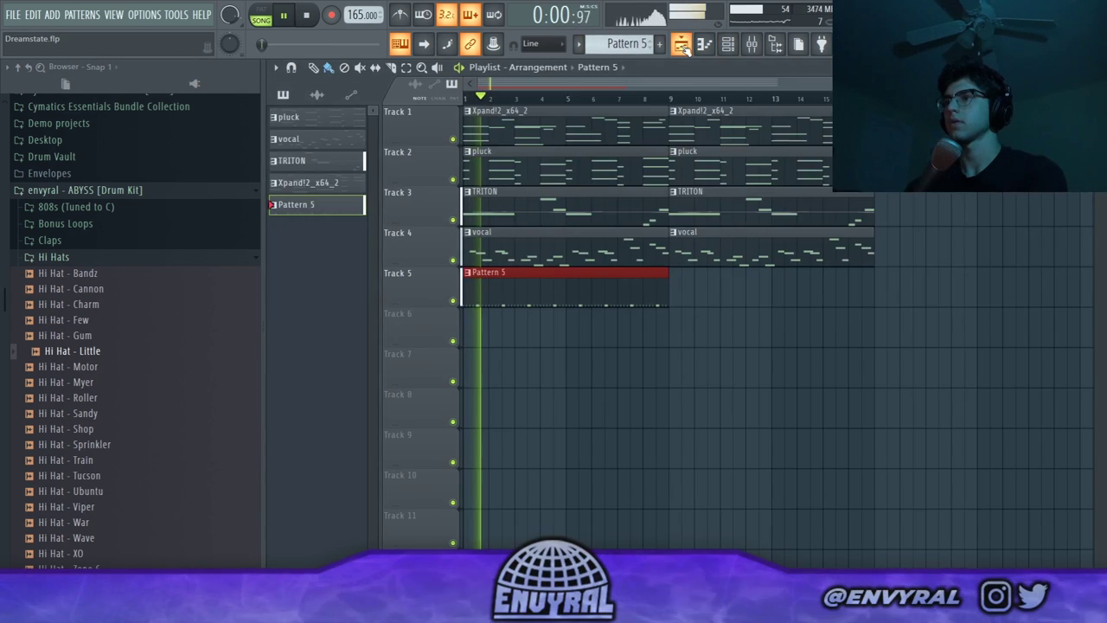
click(738, 47)
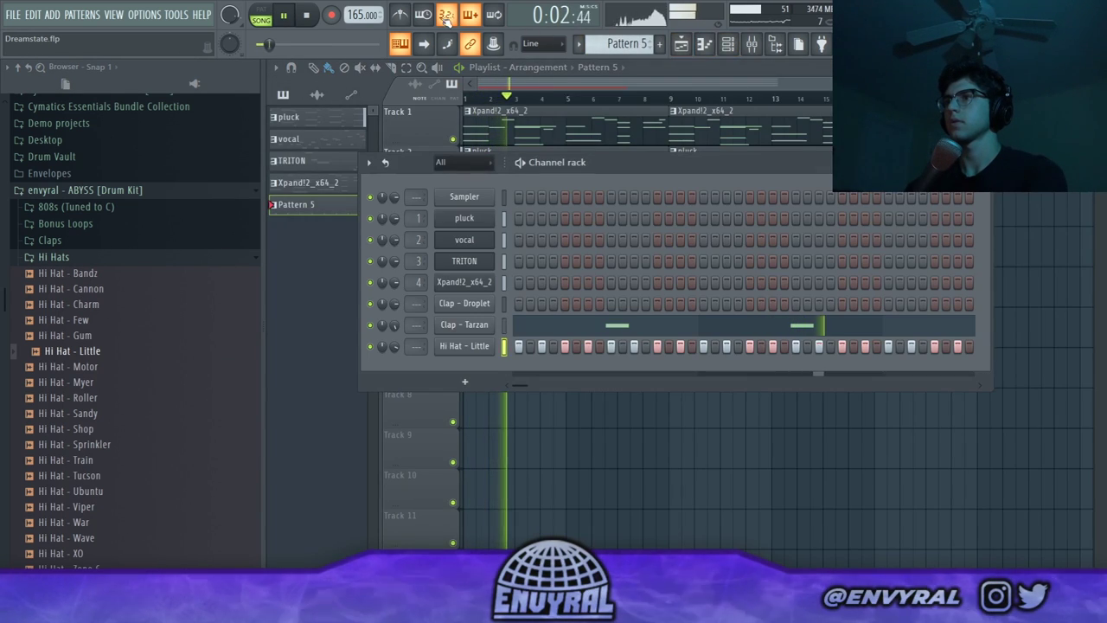
click(486, 350)
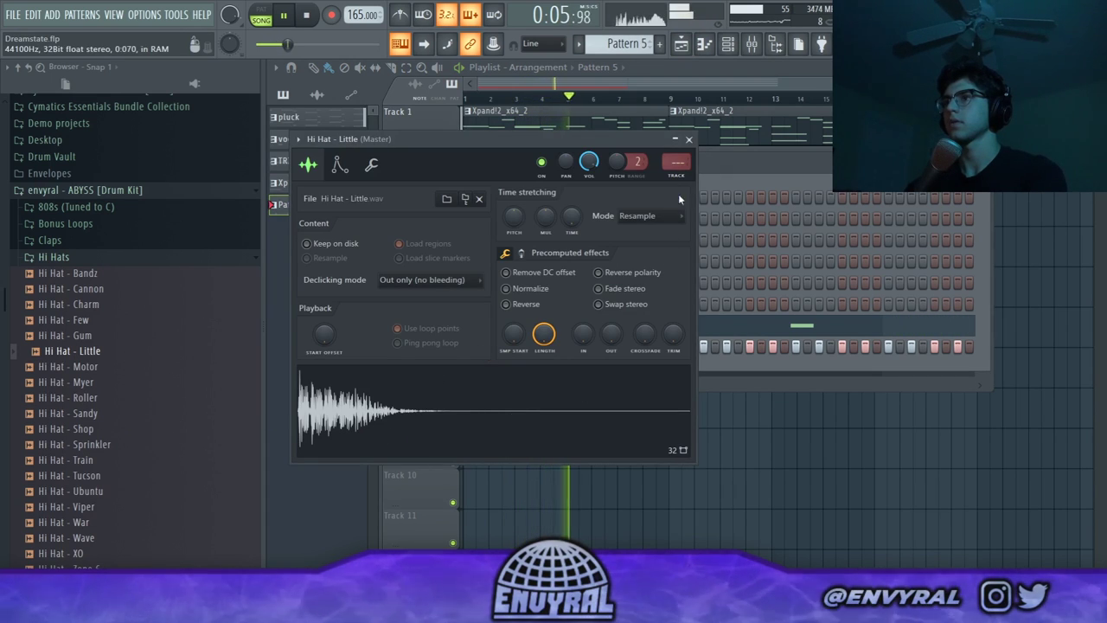
click(689, 140)
Audition the samples in the 808s (Tuned to C) folder from Arkham through Sugelise against the playing arrangement.
click(53, 257)
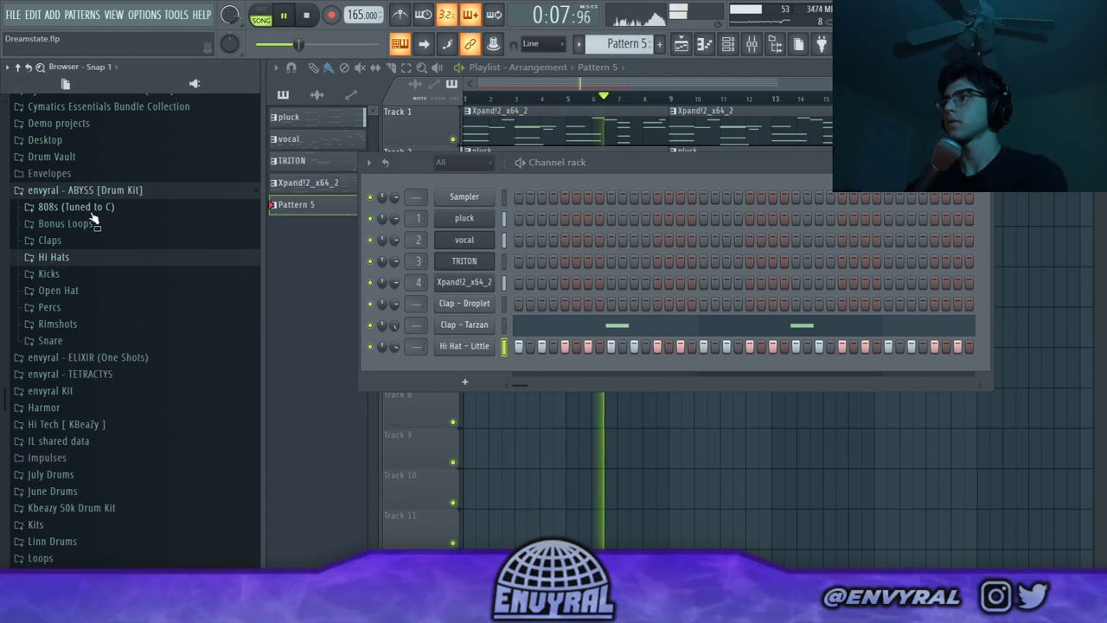
click(76, 207)
click(72, 238)
click(97, 254)
click(97, 269)
click(98, 285)
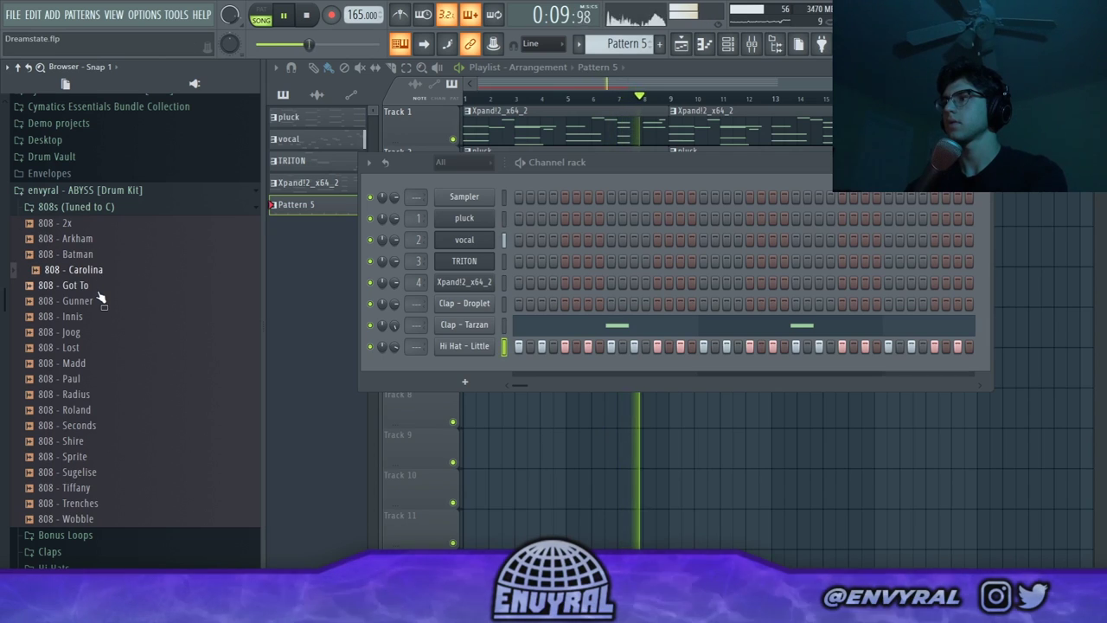
click(97, 301)
click(96, 316)
click(95, 332)
click(94, 347)
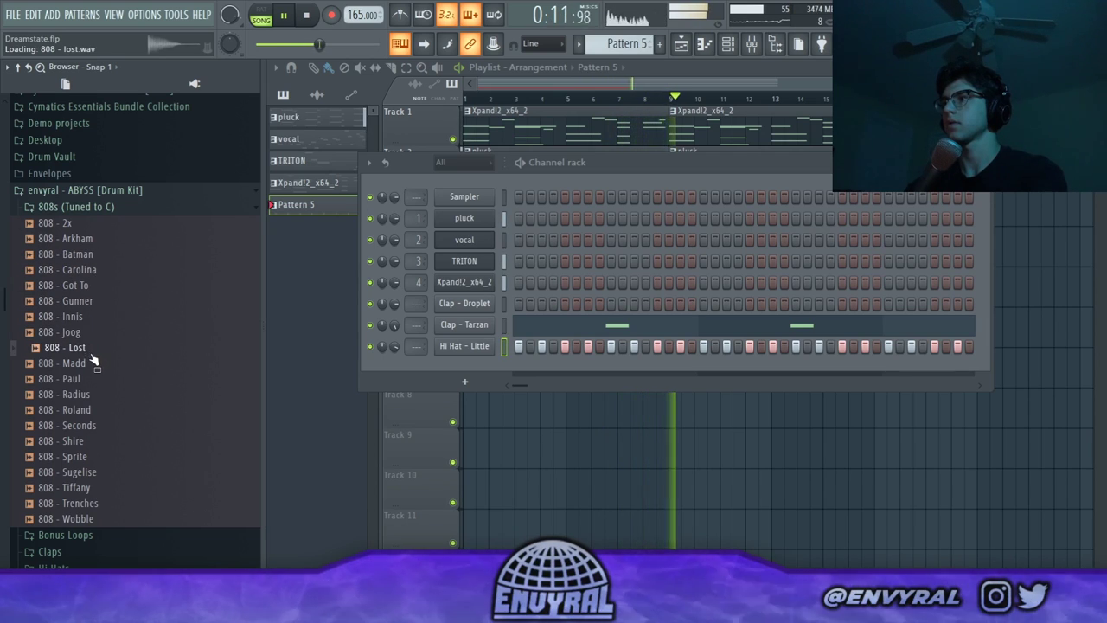
click(90, 364)
click(91, 378)
click(93, 394)
click(94, 409)
click(96, 425)
click(95, 440)
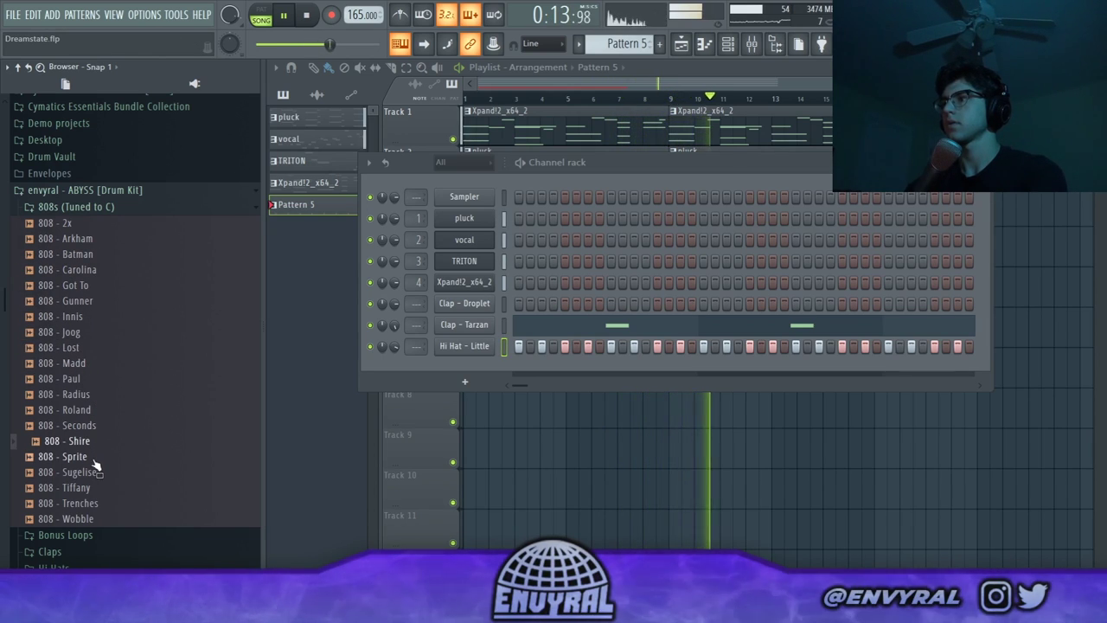
click(96, 456)
click(97, 472)
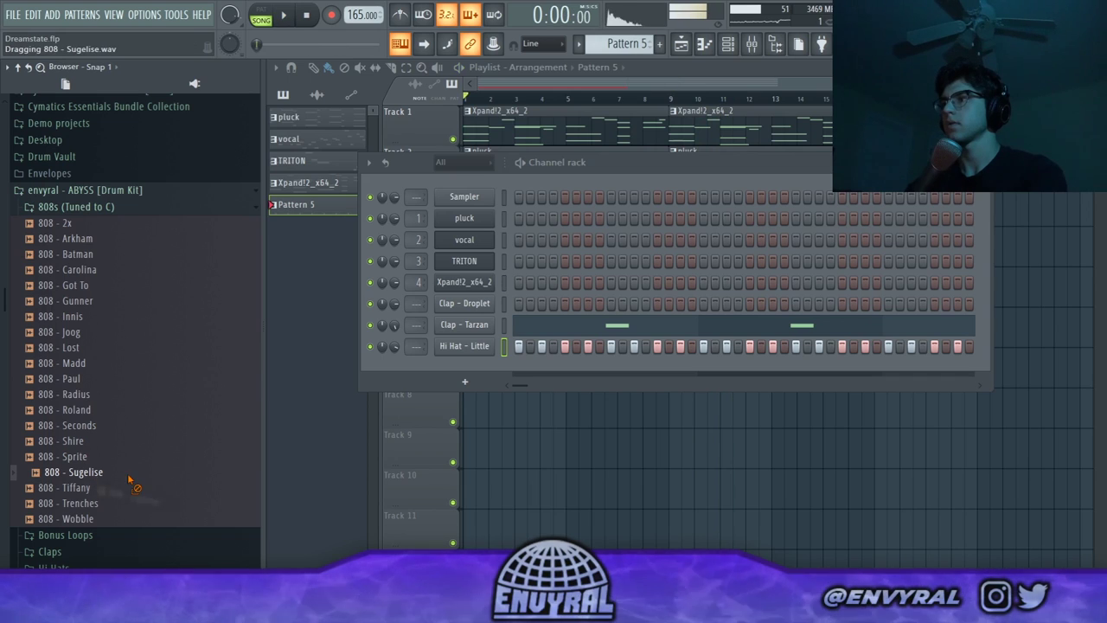
Add 808 - Shire to the channel rack as a new channel and normalize its sample.
click(93, 444)
key(space)
drag(101, 444, 469, 377)
click(478, 372)
key(space)
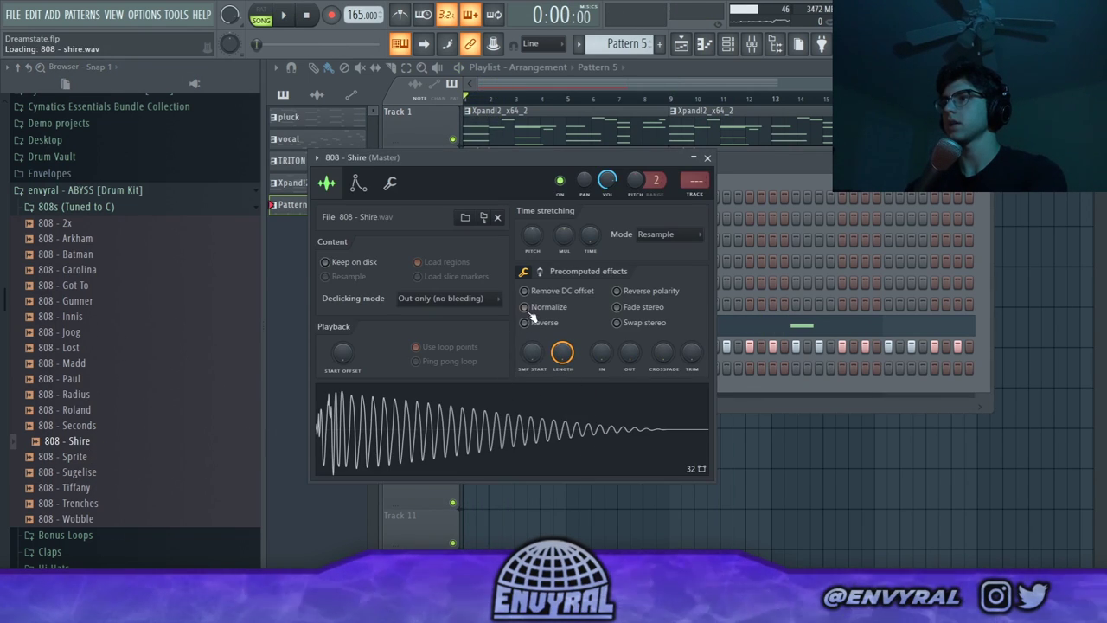
click(358, 183)
Enter two consecutive F5 notes at the start of bar 1 for 808 - Shire, and raise them an octave to F6.
key(F7)
key(space)
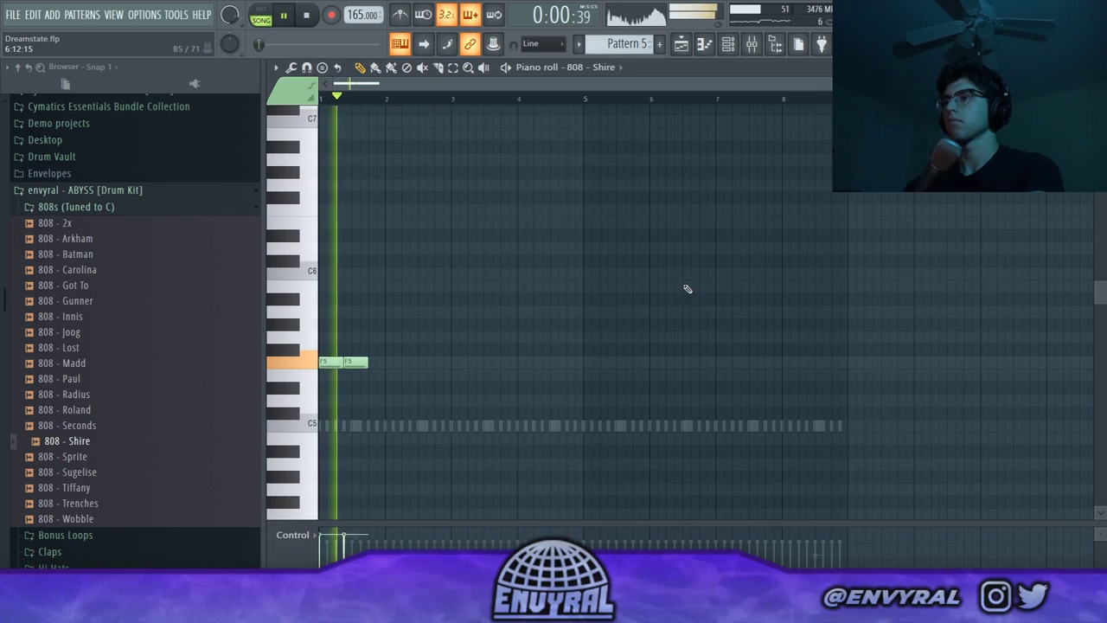
key(ctrl+Up)
key(ctrl+d)
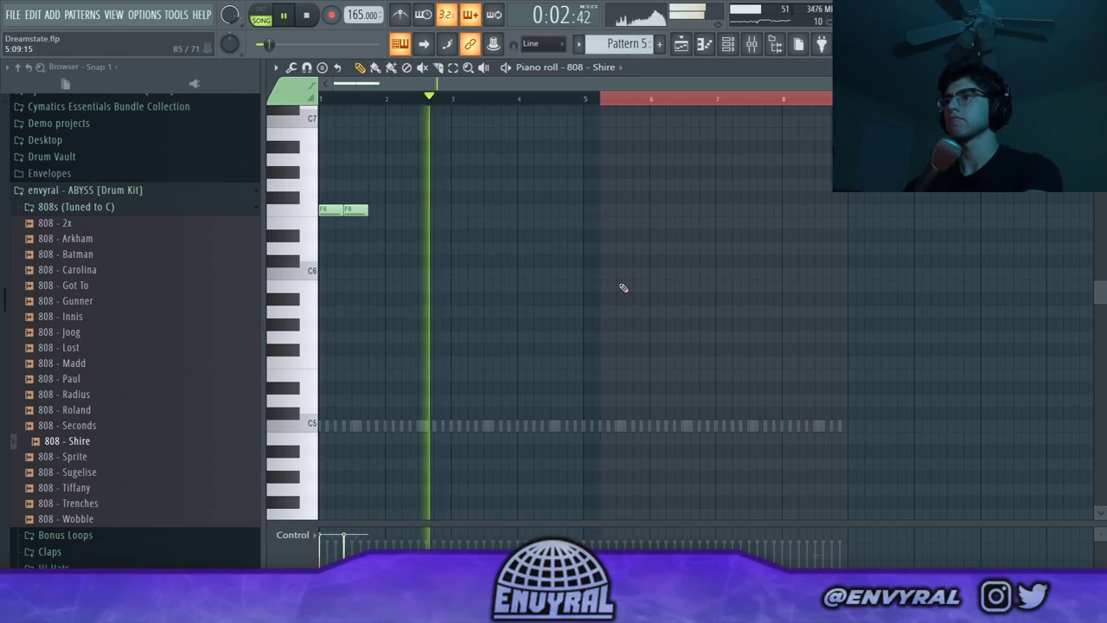
key(space)
key(space)
key(space)
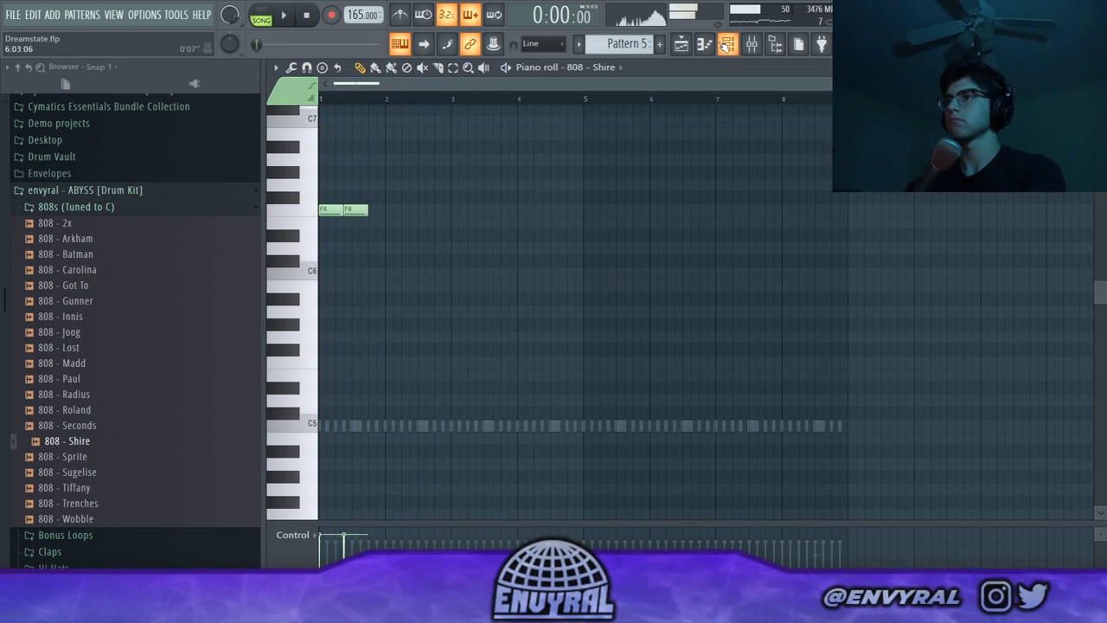
Add an F6 note to the 808 in bar 2, starting at 2:07 and two steps long.
key(F6)
click(484, 370)
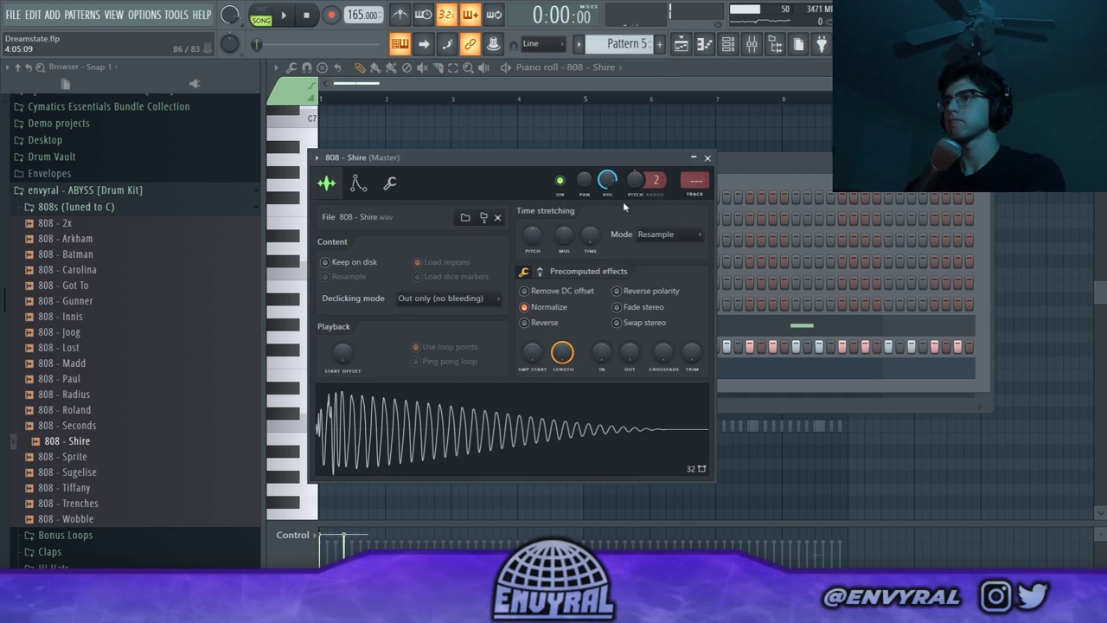
click(620, 85)
click(427, 211)
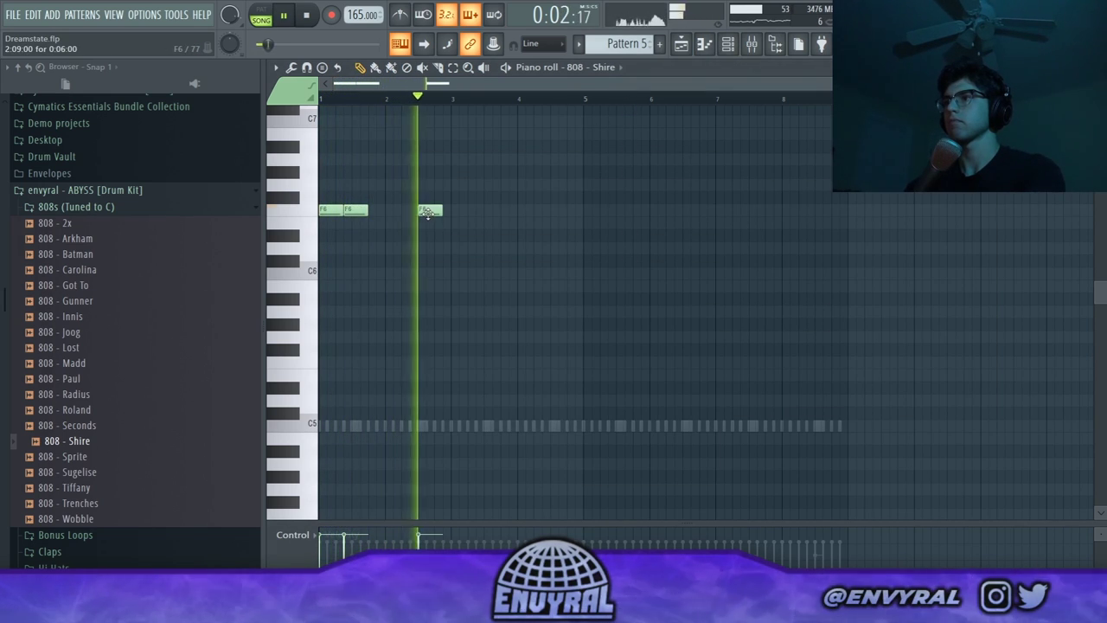
key(space)
key(space)
drag(427, 213, 420, 213)
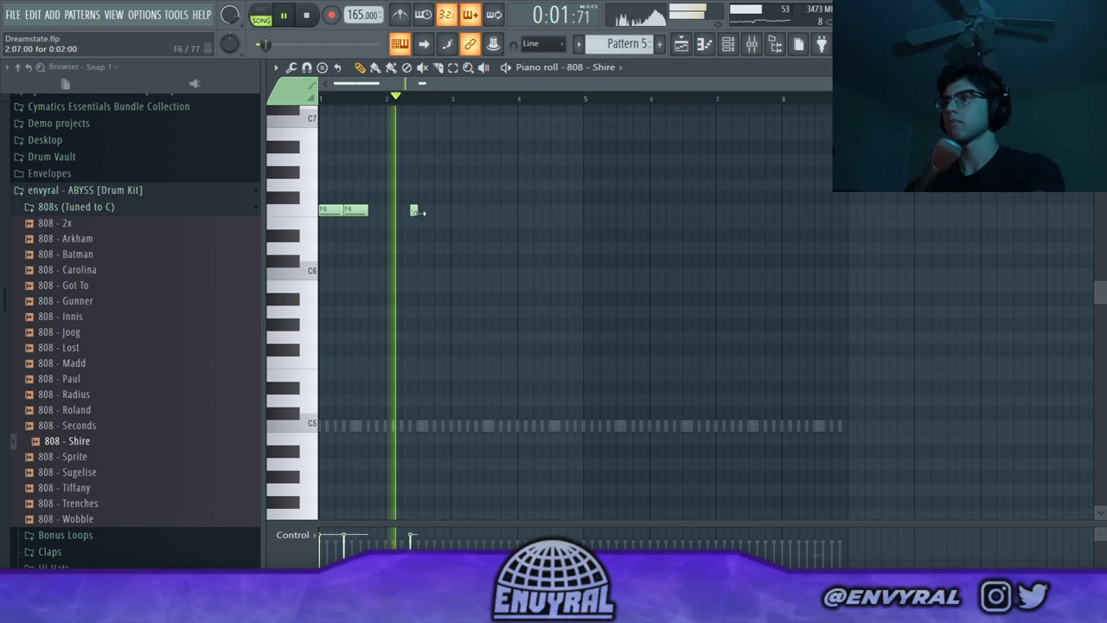
Add another F6 note ending at bar 3, and extend the 2:07 note until it meets the new one.
click(430, 211)
key(space)
key(space)
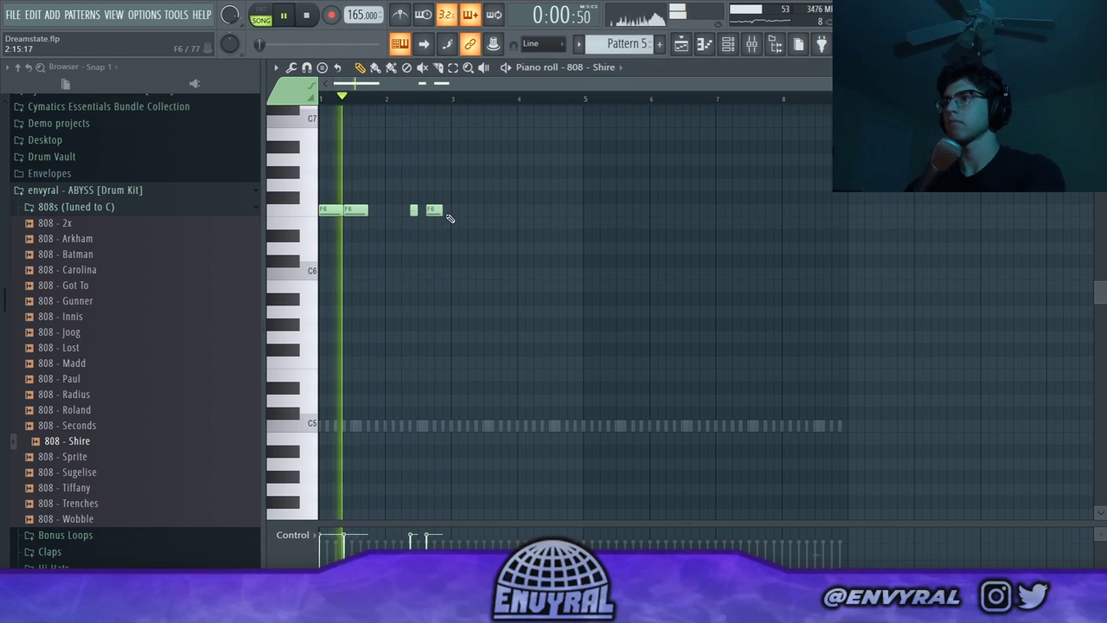
drag(417, 211, 447, 211)
key(space)
key(space)
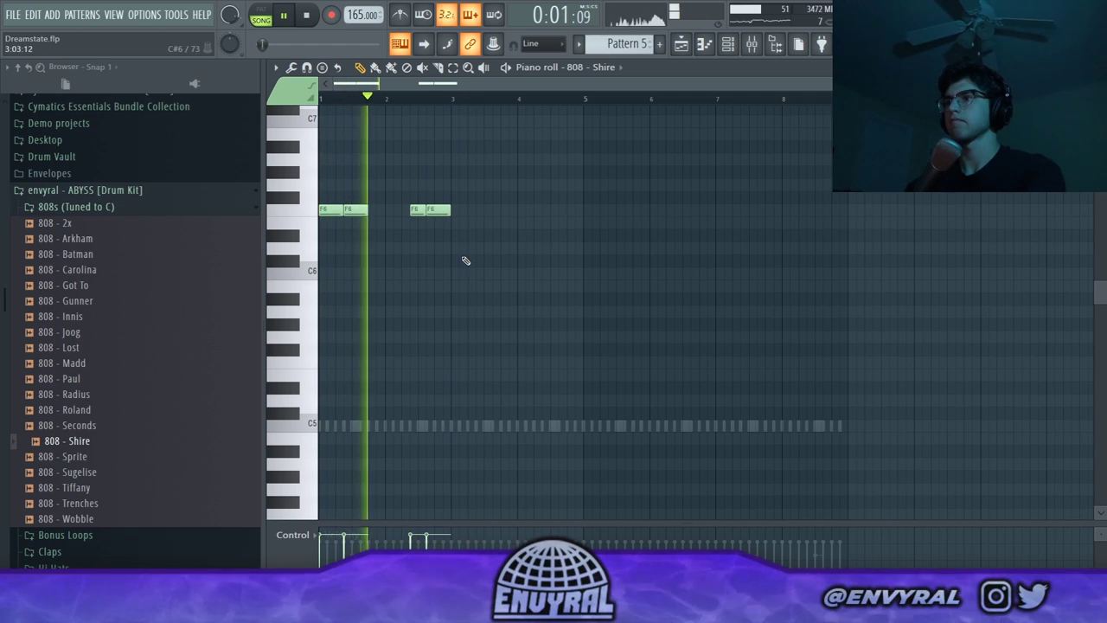
Add a ten-step C#6 808 note at the start of bar 3 and play the arrangement.
drag(464, 272, 455, 275)
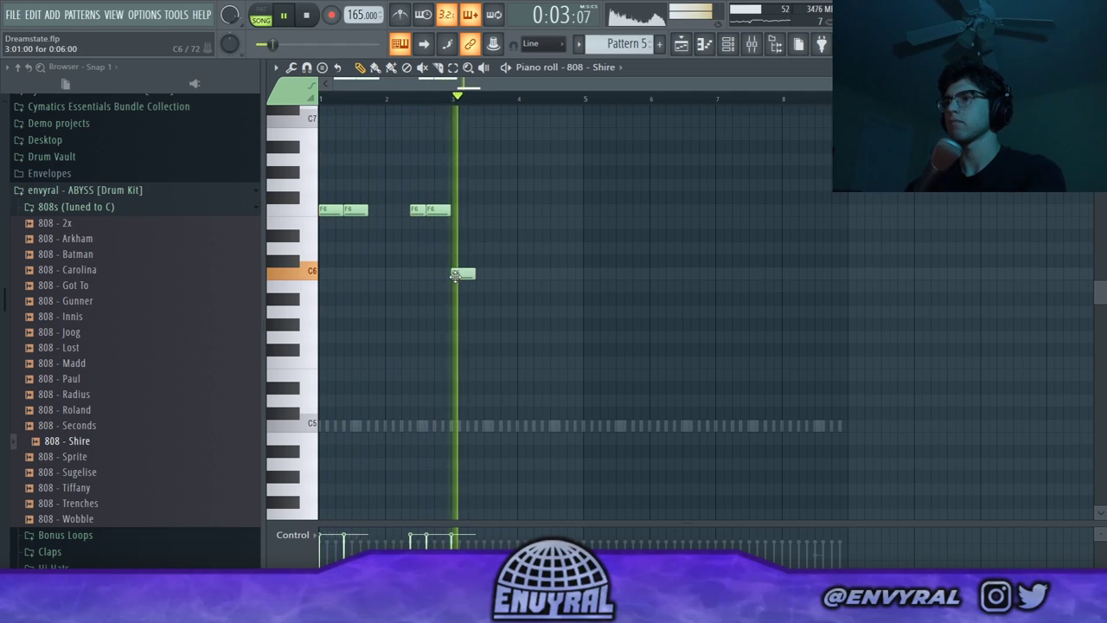
key(space)
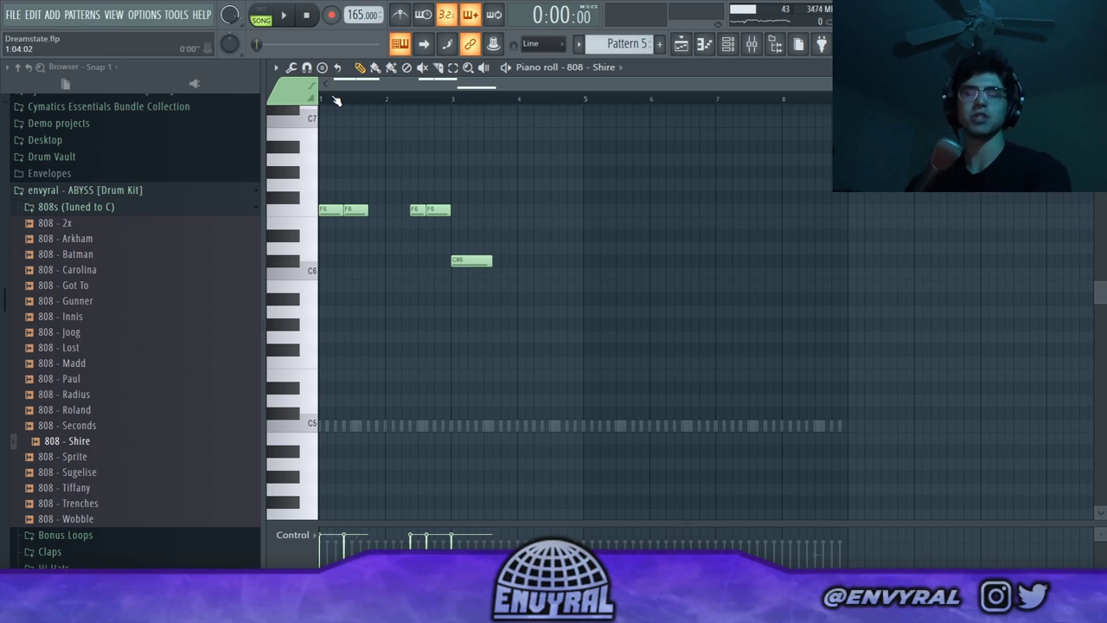
click(287, 15)
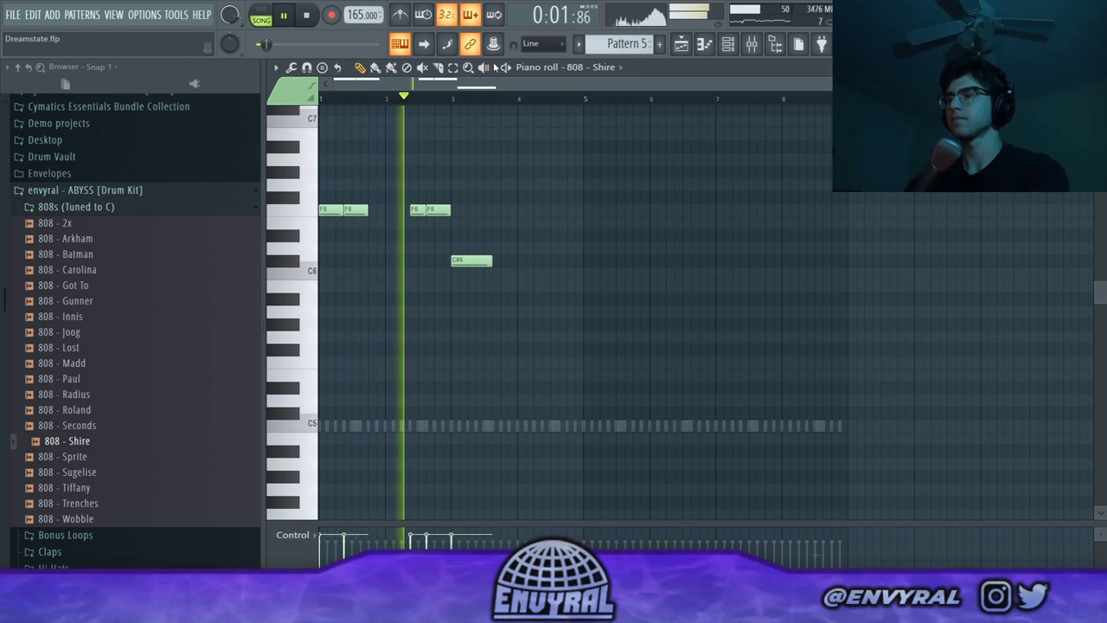
Add a ten-step C#6 note ending at bar 5 and a ten-step F6 note at the start of bar 5, and play them.
click(560, 260)
key(space)
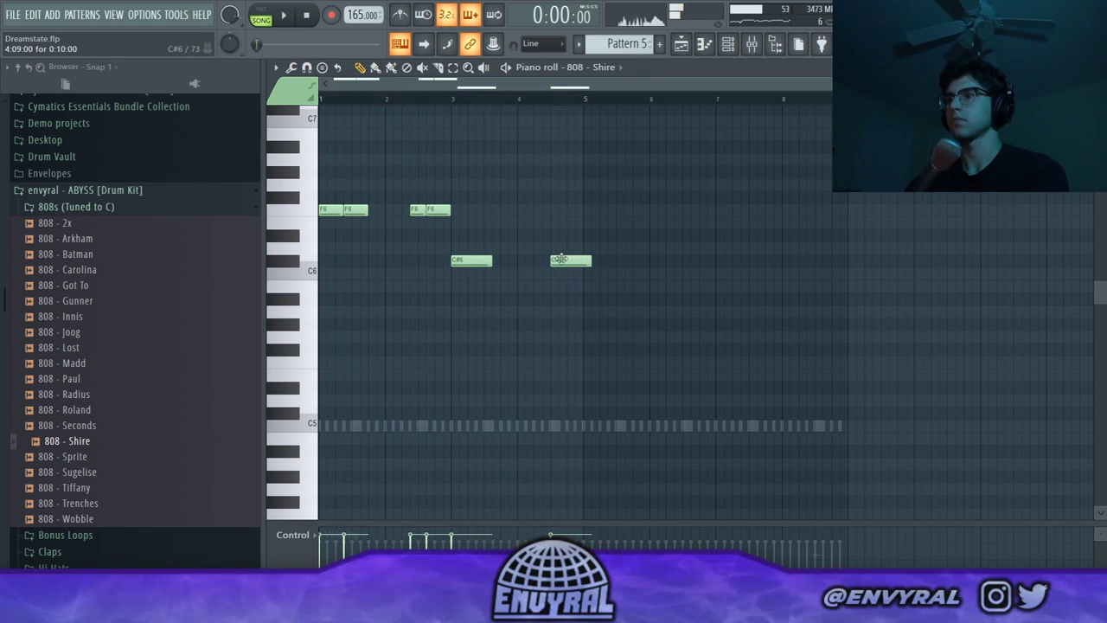
key(space)
drag(596, 262, 586, 266)
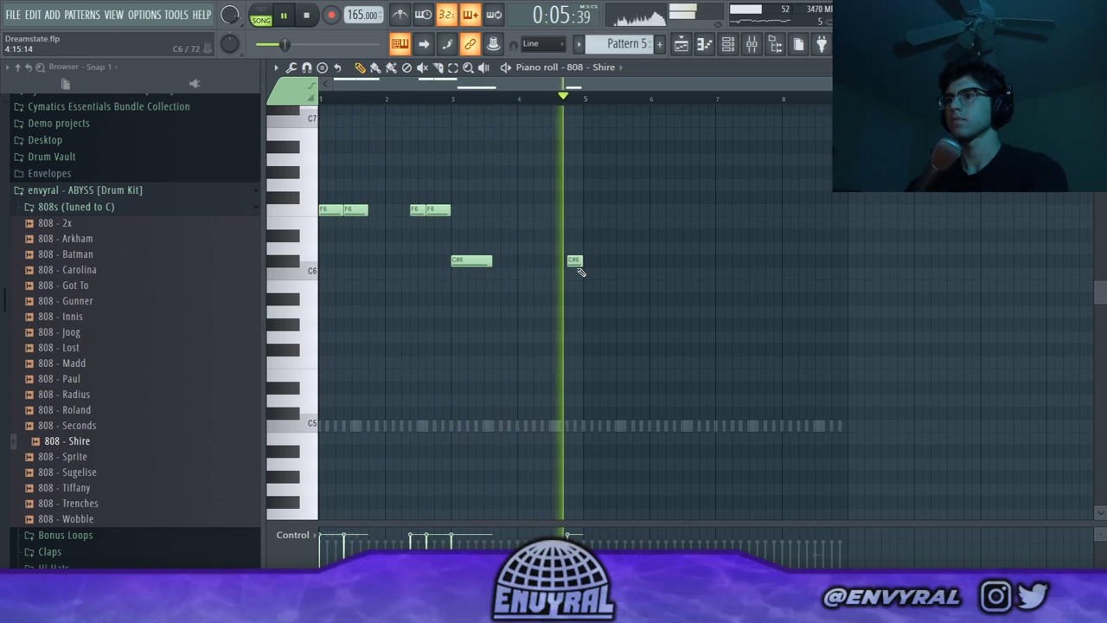
key(space)
click(568, 262)
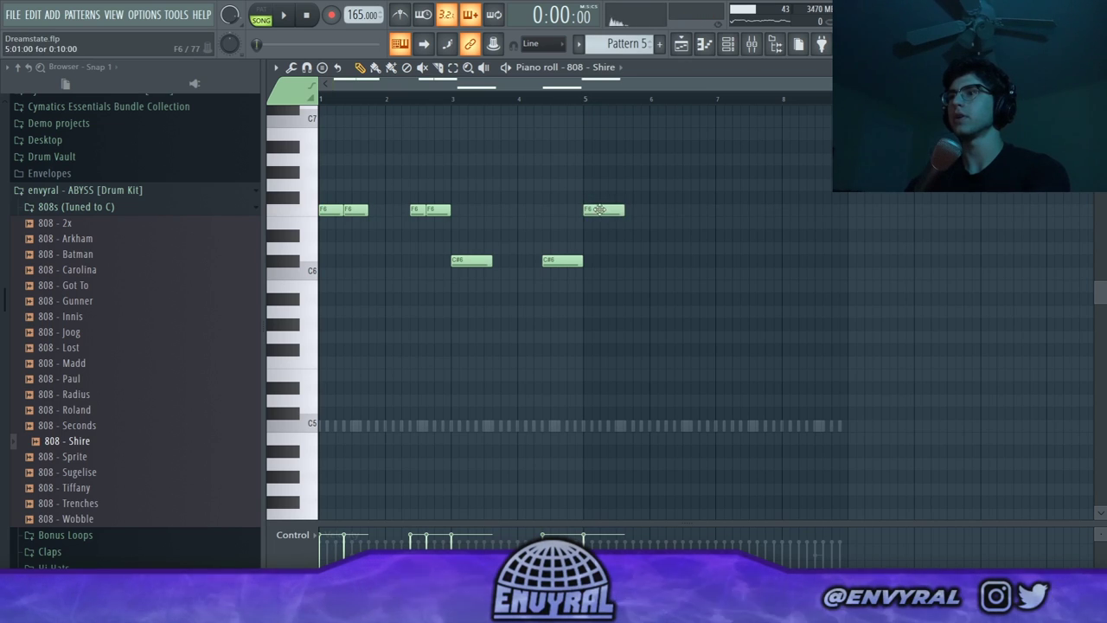
key(space)
Transpose all 808 notes down one octave to F5 and C#5.
key(ctrl+a)
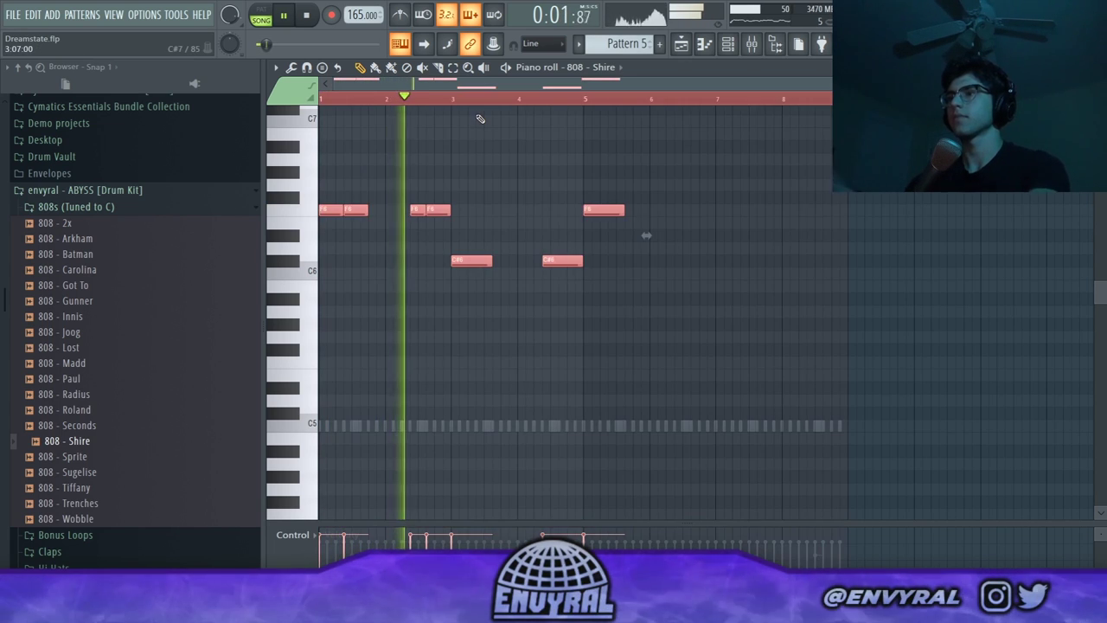
key(ctrl+Down)
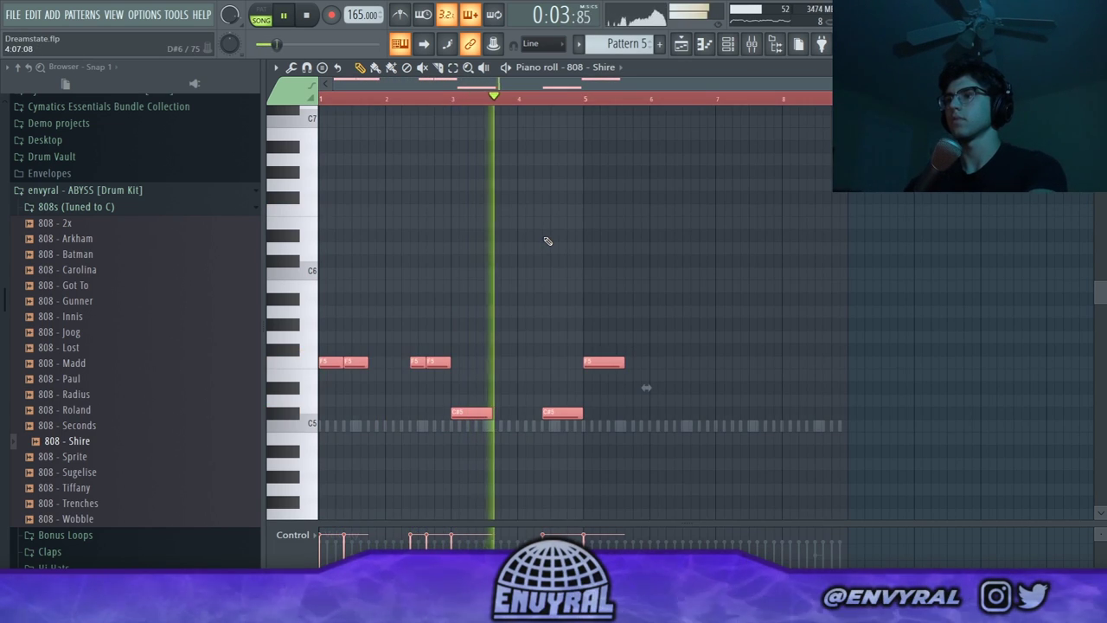
key(ctrl+d)
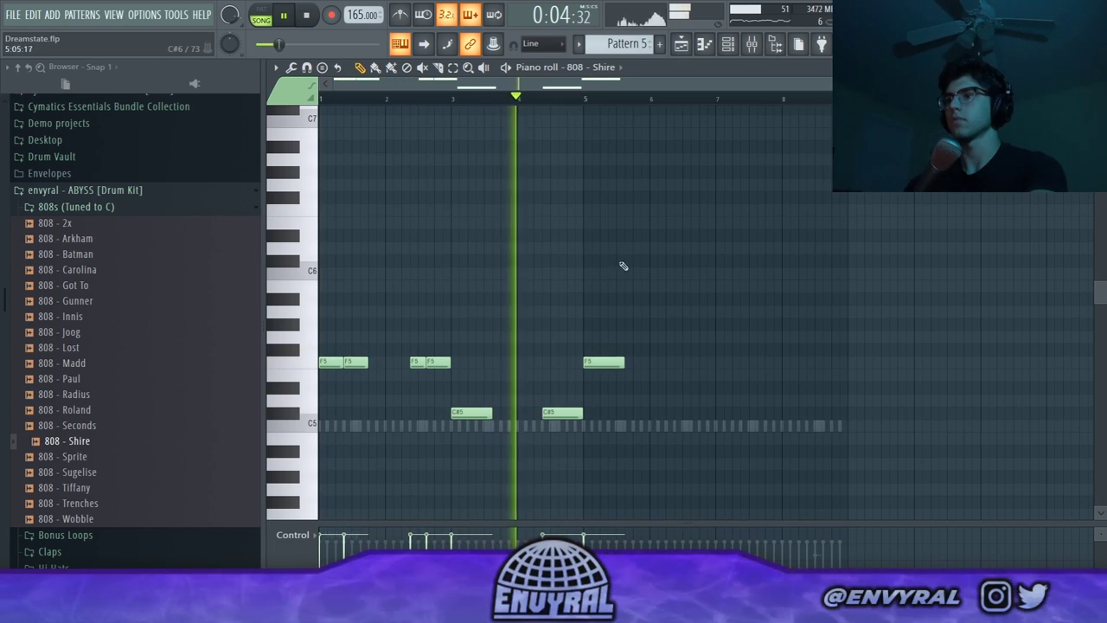
Replace the C#5 808 note ending at bar 5 with two shorter C#5 notes, and play the arrangement.
mouse_move(582, 416)
mouse_down()
mouse_move(558, 415)
mouse_move(583, 413)
mouse_up()
click(562, 415)
key(space)
key(space)
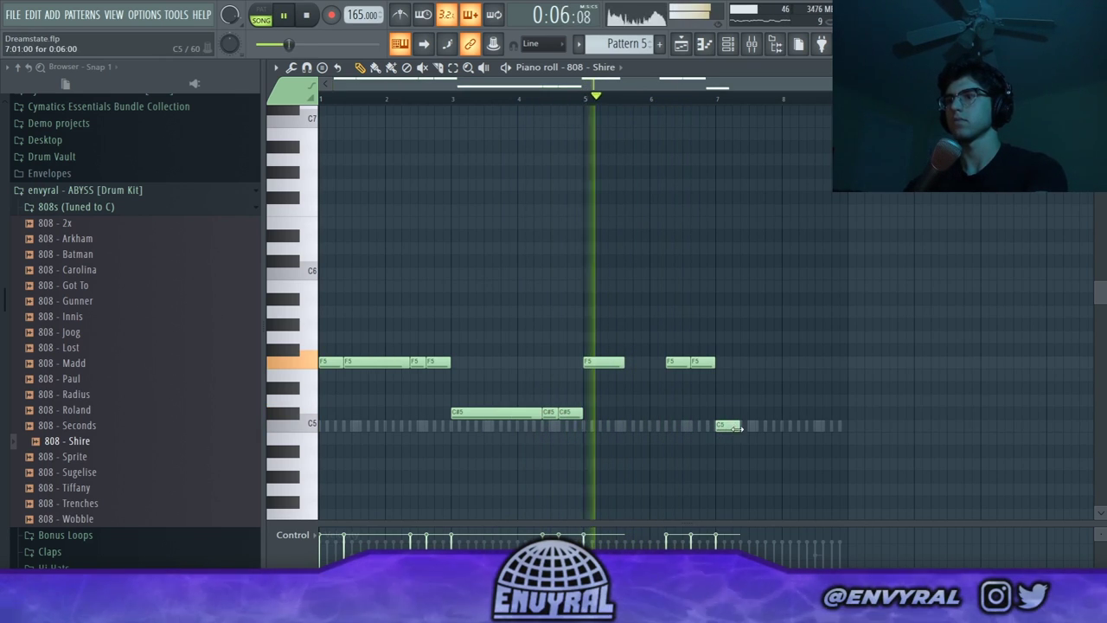
Add two six-step C5 808 notes at 8:05 and 8:11 to finish bar 8, and play them.
key(ctrl+a)
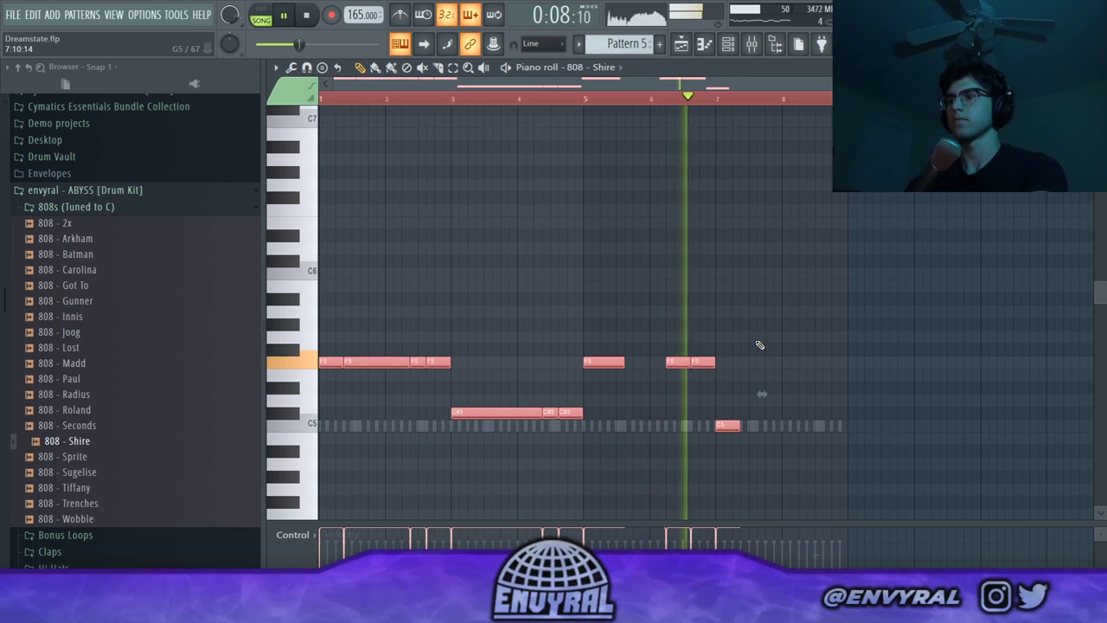
key(ctrl+d)
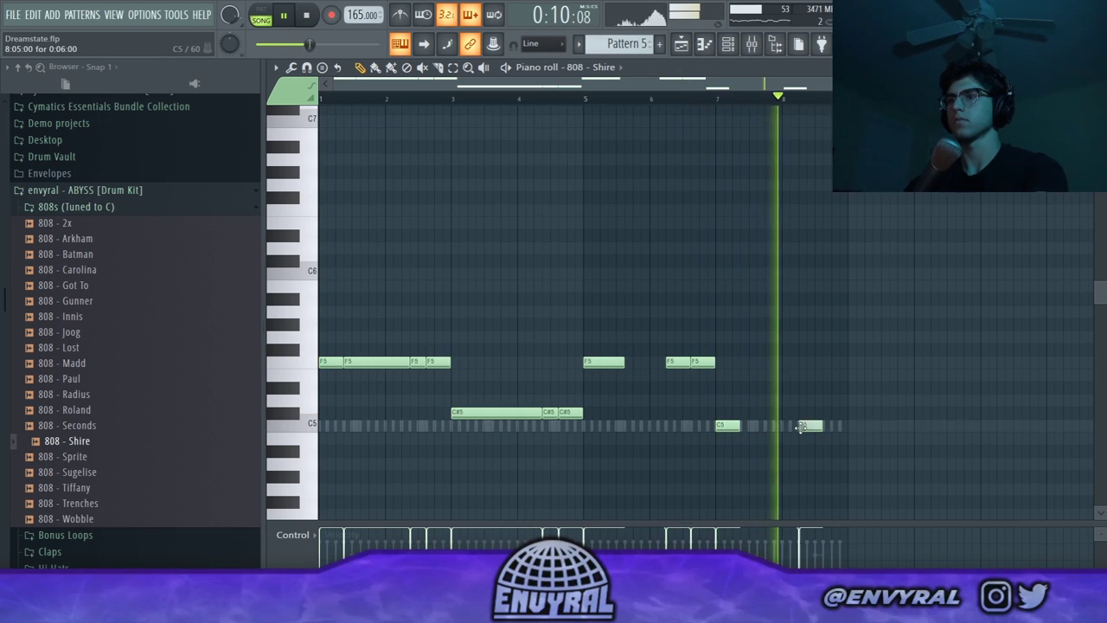
click(810, 425)
key(space)
click(832, 426)
key(space)
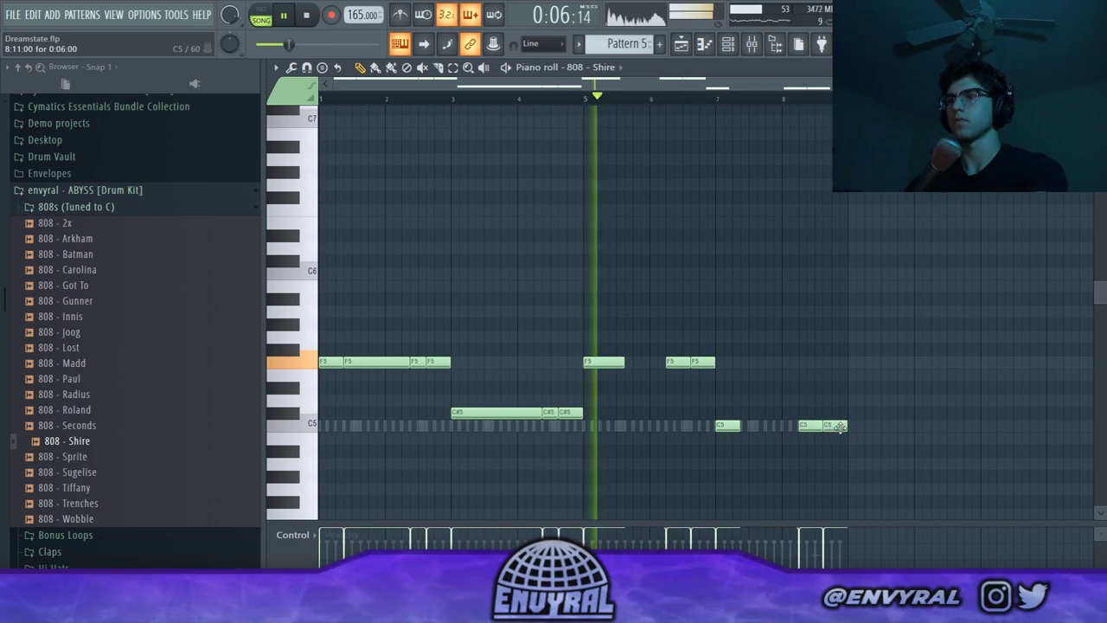
Load the Open Hat - Press sample from the ABYSS kit into a new channel and open its piano roll.
click(731, 44)
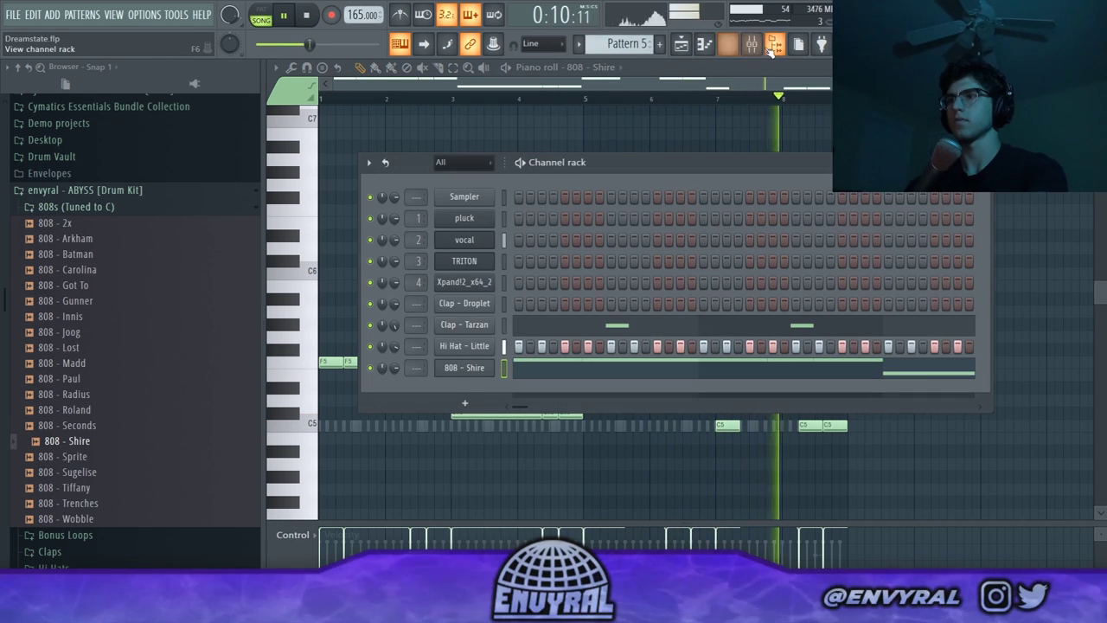
click(753, 48)
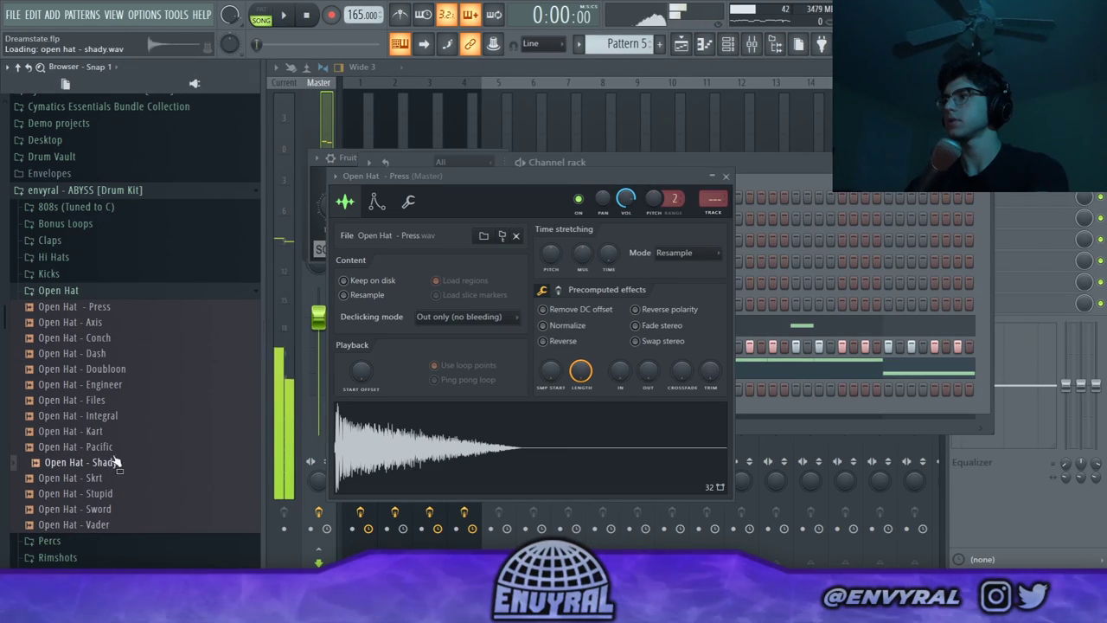
click(767, 162)
right_click(473, 389)
click(523, 388)
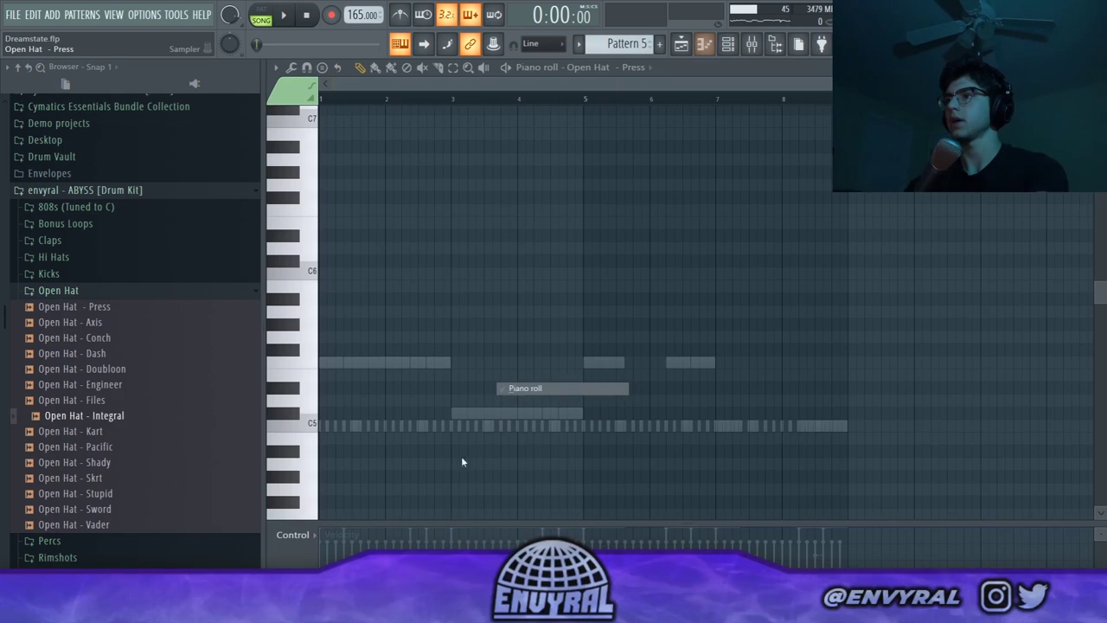
Place four-step C#5 open hat notes on the second beat of bars 1 and 4, checking them against playback.
click(357, 425)
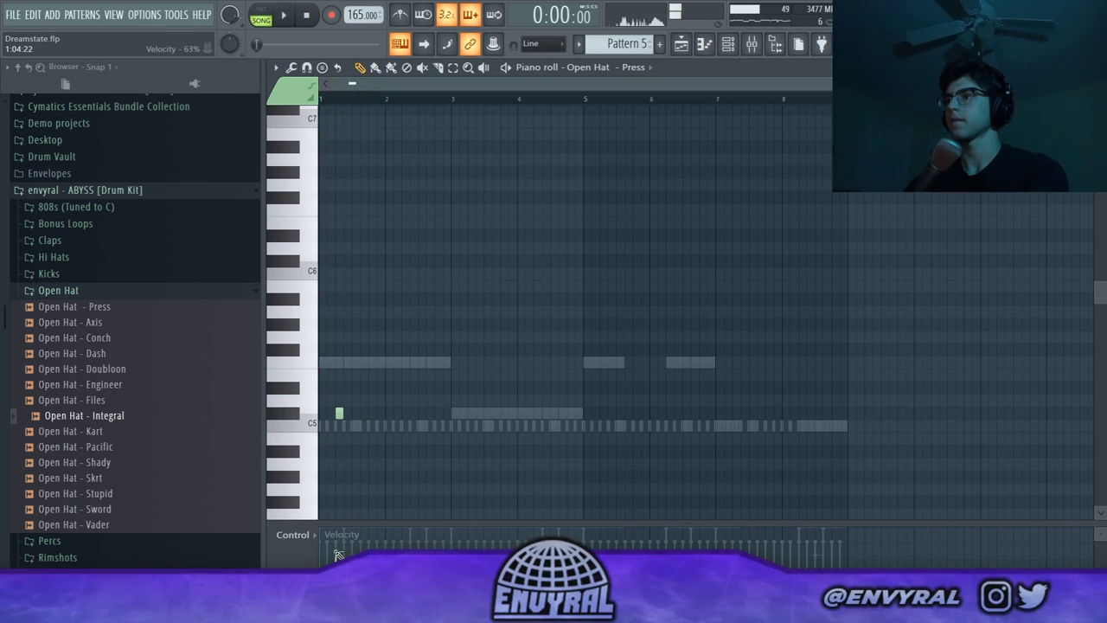
key(space)
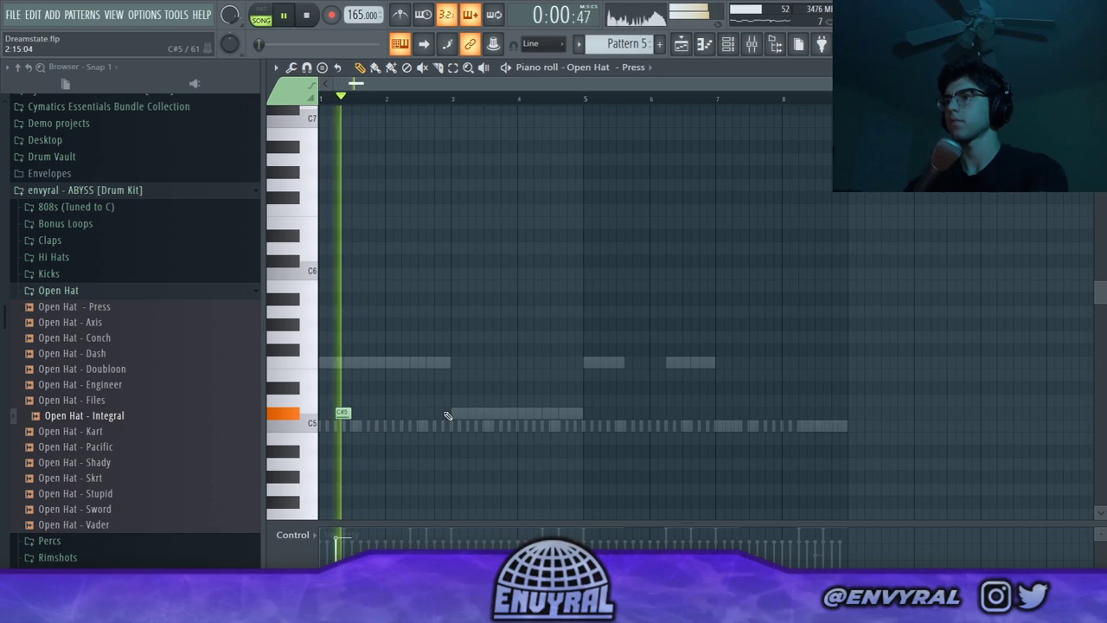
click(476, 412)
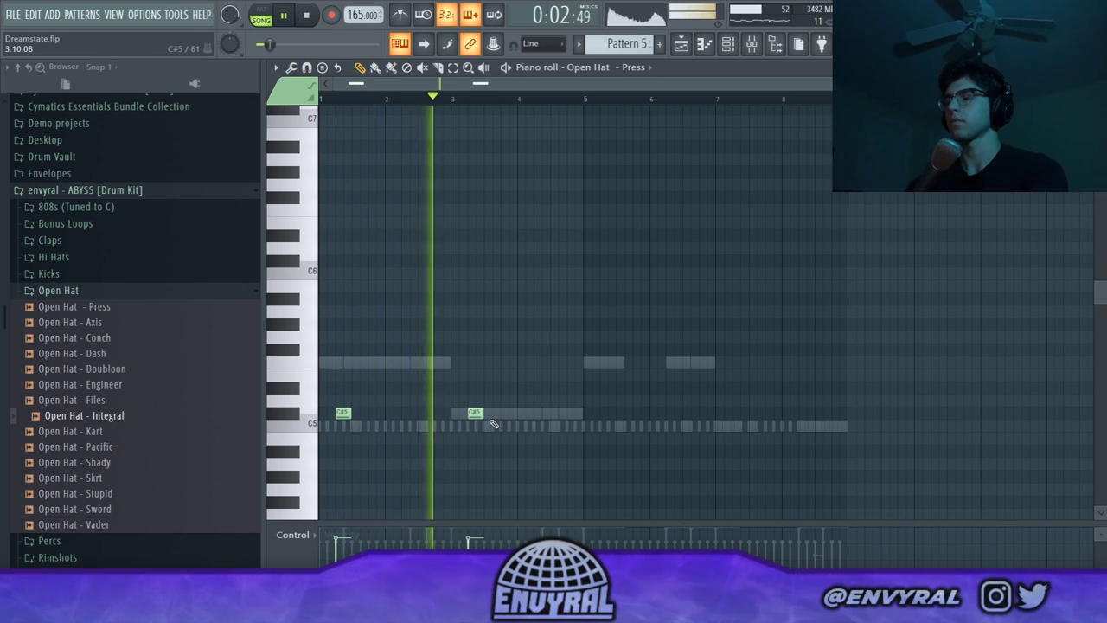
right_click(476, 413)
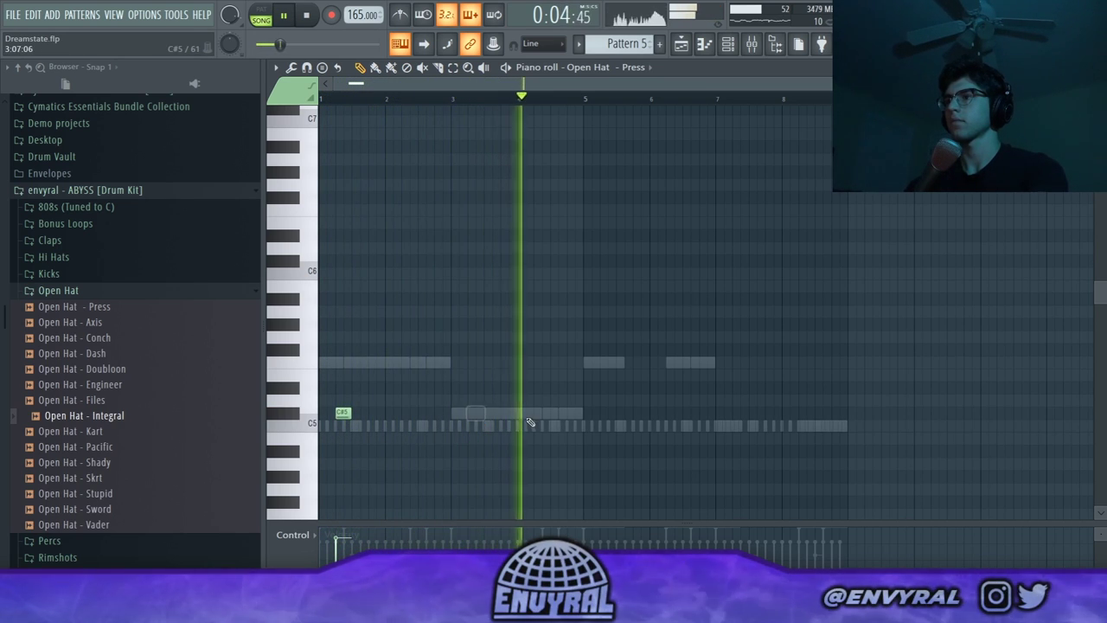
click(541, 414)
key(space)
Duplicate the open hat notes of bars 1 to 4 into bars 5 to 8.
key(ctrl+a)
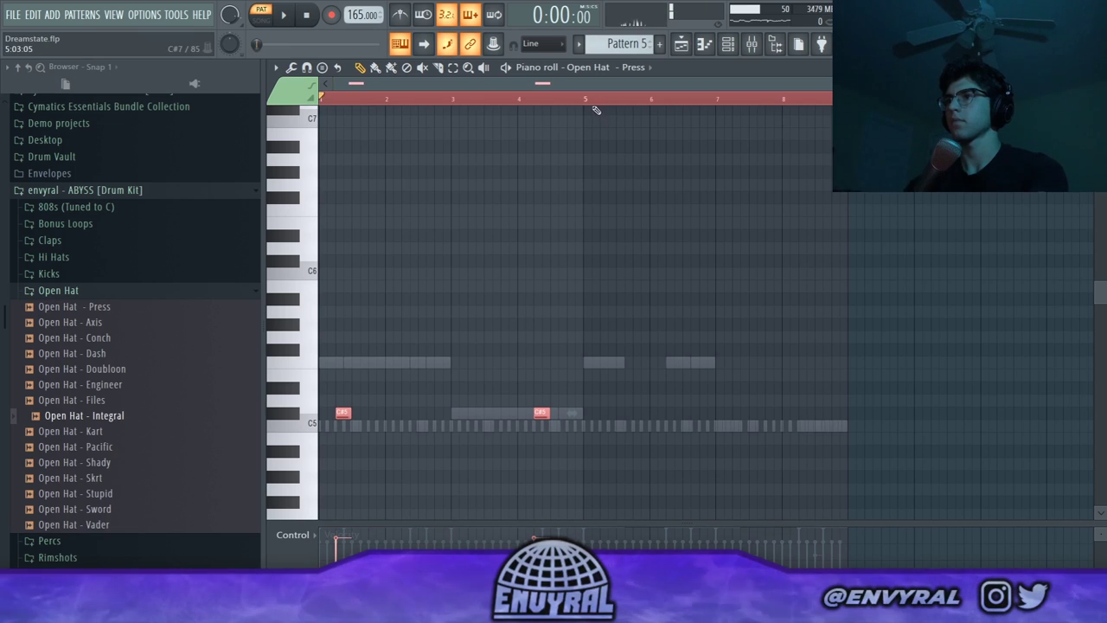
drag(586, 100, 320, 100)
key(ctrl+b)
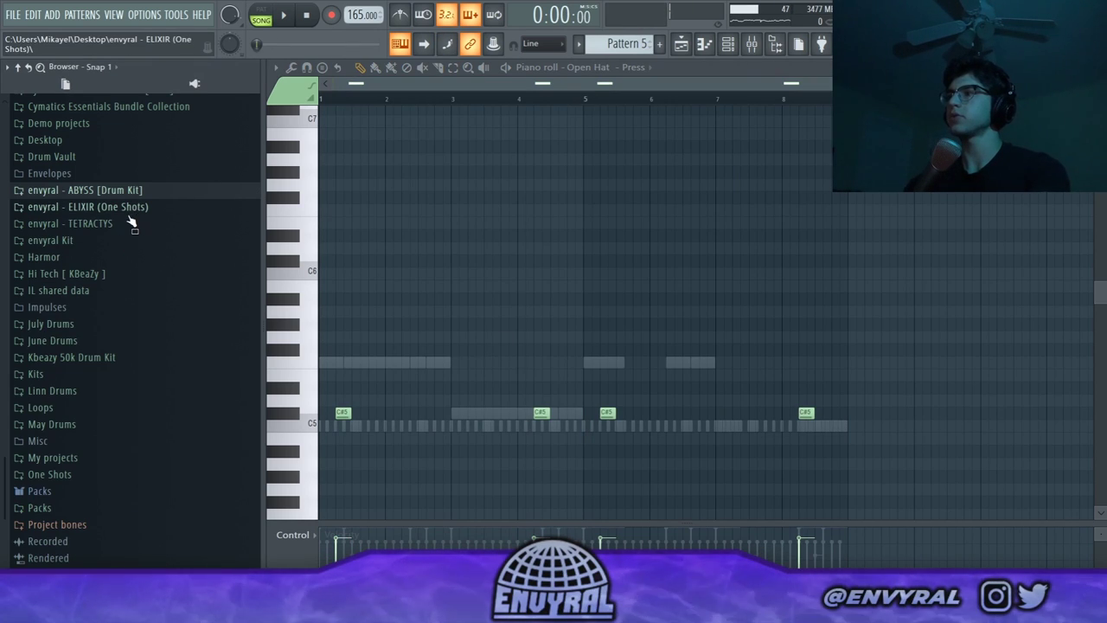
Look through the Clap, Rims and Percs folders of the envyral - TETRACTYS kit for percussion sounds.
click(96, 223)
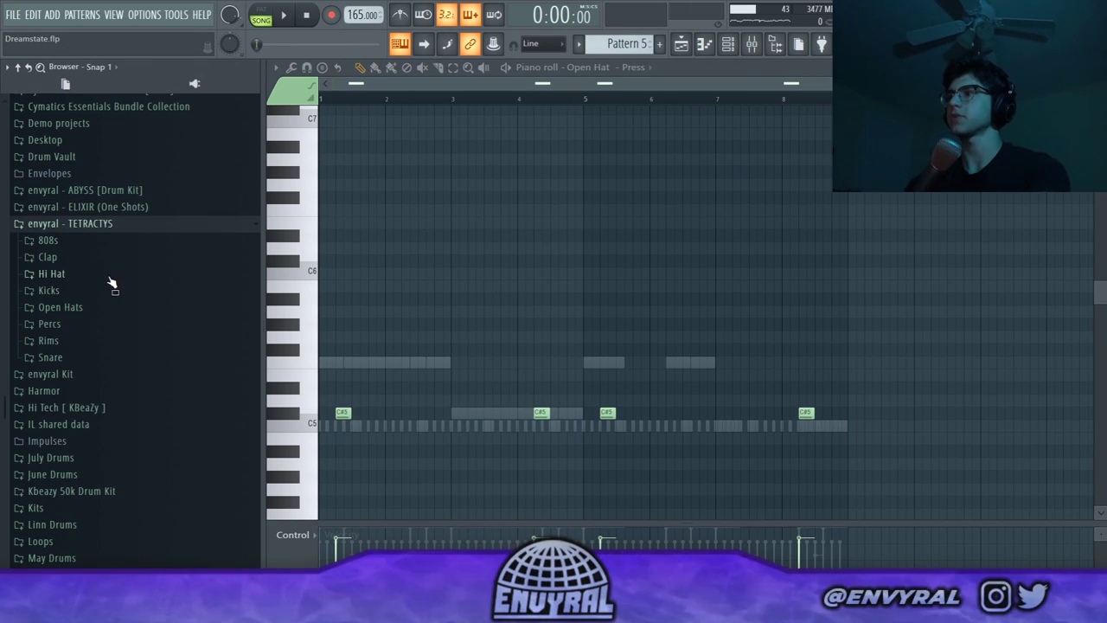
click(64, 262)
click(69, 260)
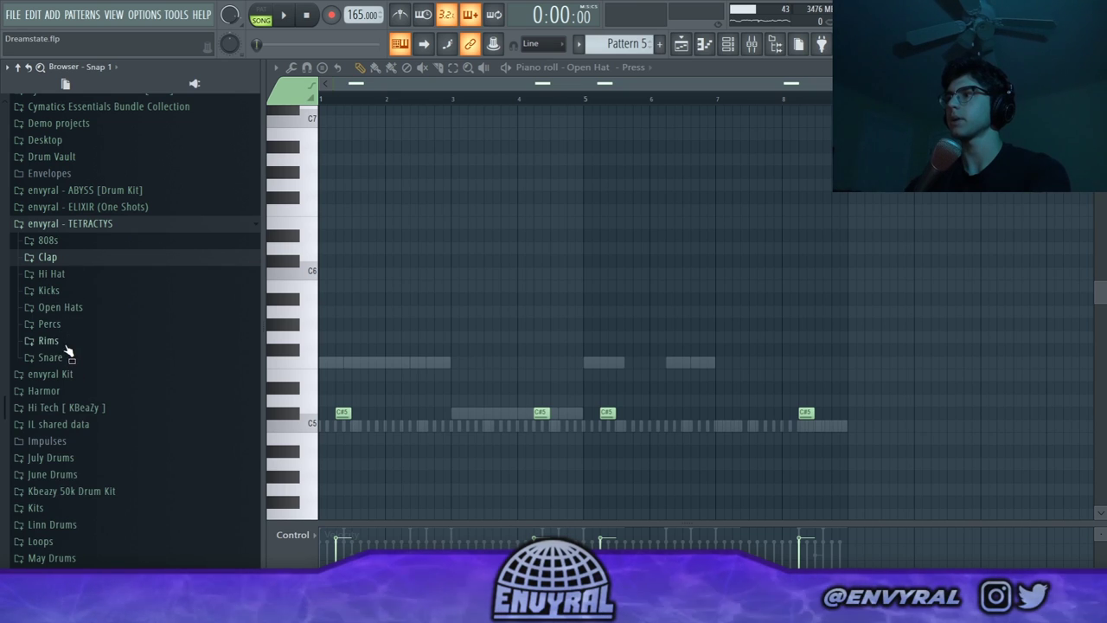
click(66, 341)
click(64, 210)
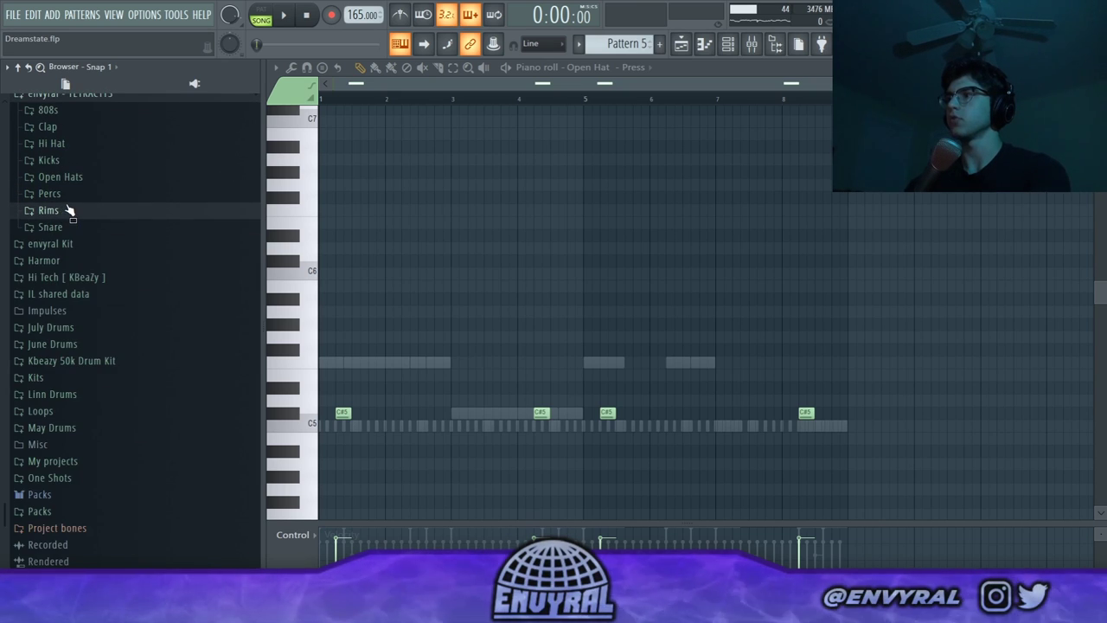
click(69, 212)
click(67, 214)
click(77, 211)
click(81, 196)
Audition the Brycen, Bustdown, Lambo, Pirate and Shake perc samples while the arrangement plays.
key(space)
click(65, 227)
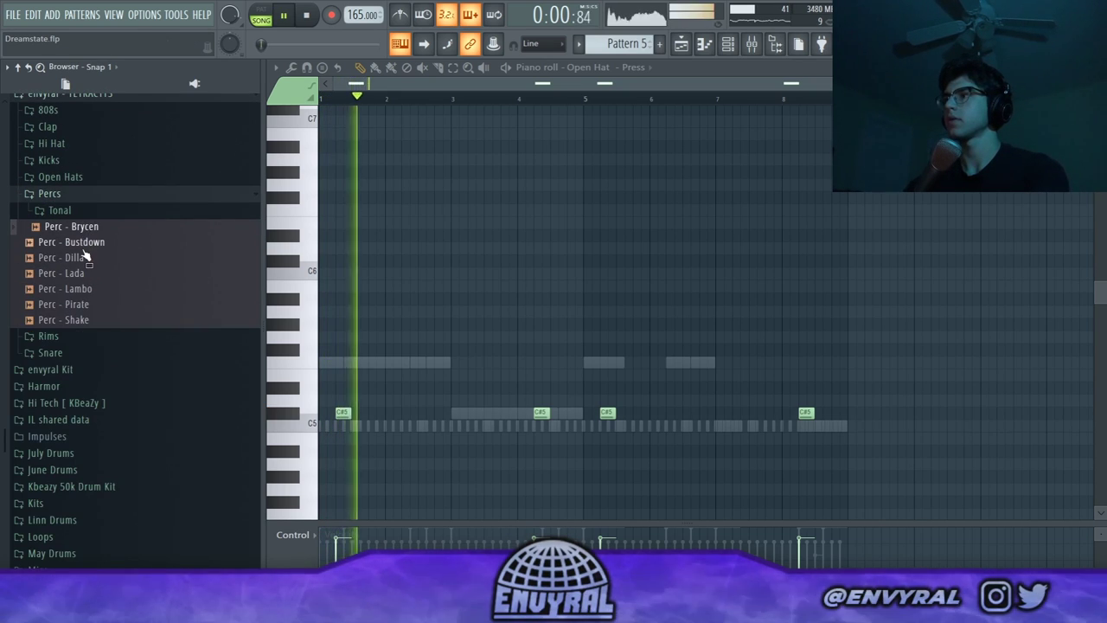
click(71, 242)
click(65, 289)
click(69, 305)
click(83, 319)
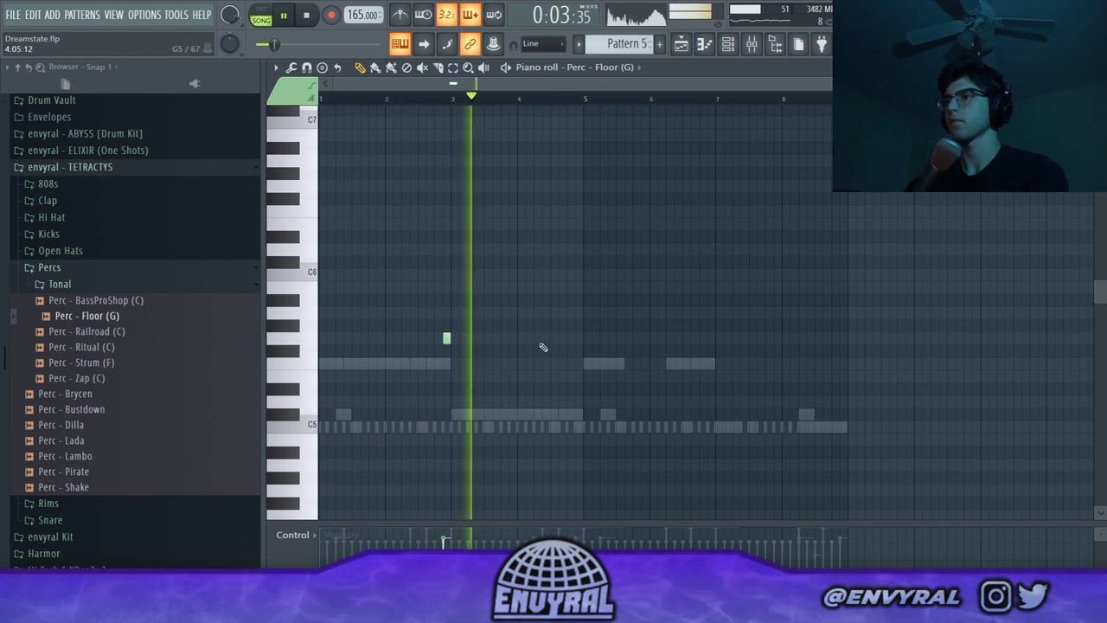
Place Perc - Floor (G) hits on G5 at the ends of bars 2 and 6, and show the channel rack.
click(709, 338)
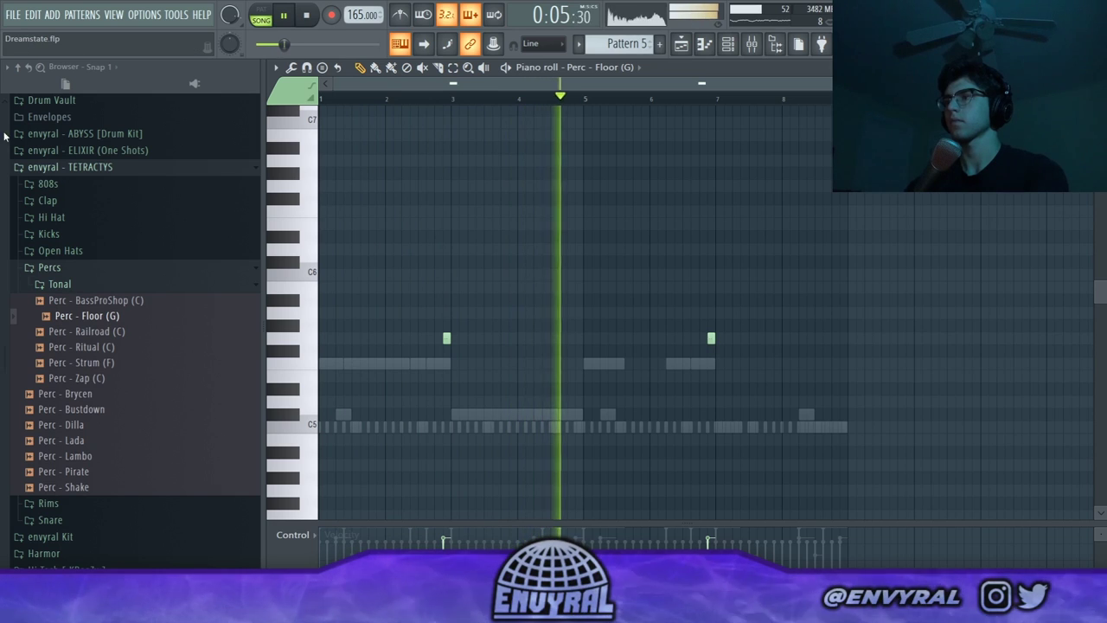
click(52, 267)
key(F6)
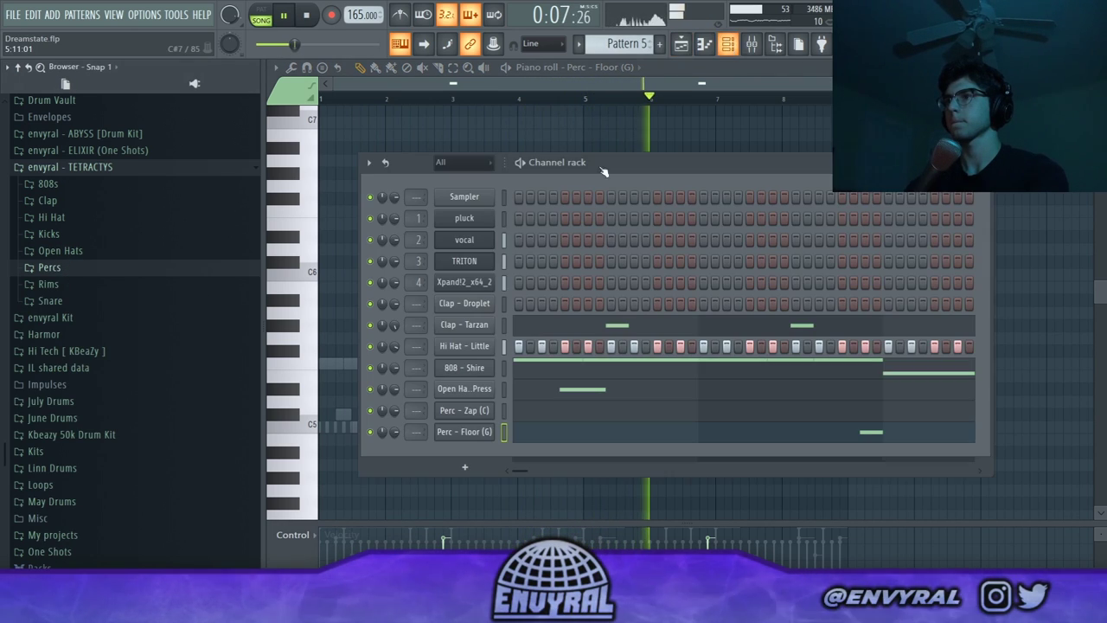
Load the Snare - Madonna sample and place C5 hits at 4:15, 7:15 and 8:03, checking them in playback.
right_click(495, 418)
mouse_move(589, 519)
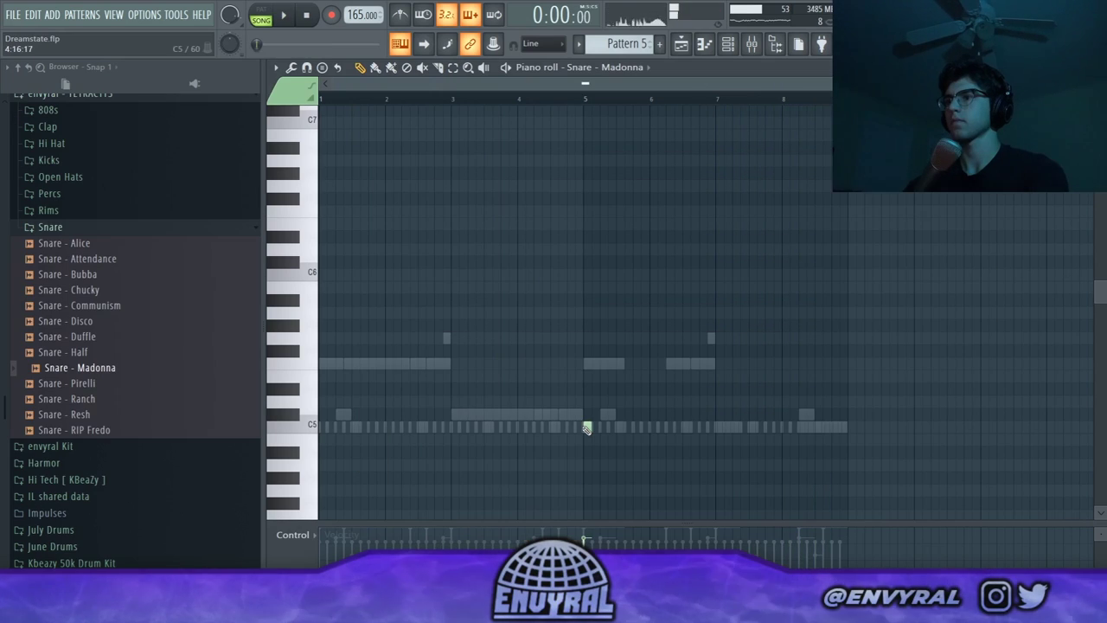
click(549, 98)
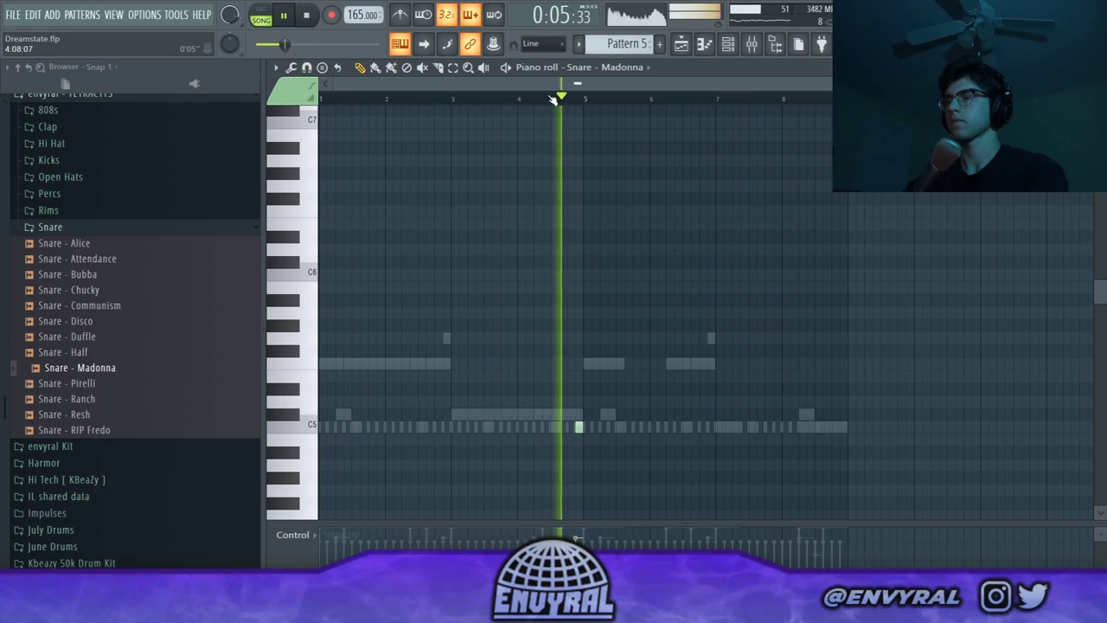
click(777, 431)
click(793, 430)
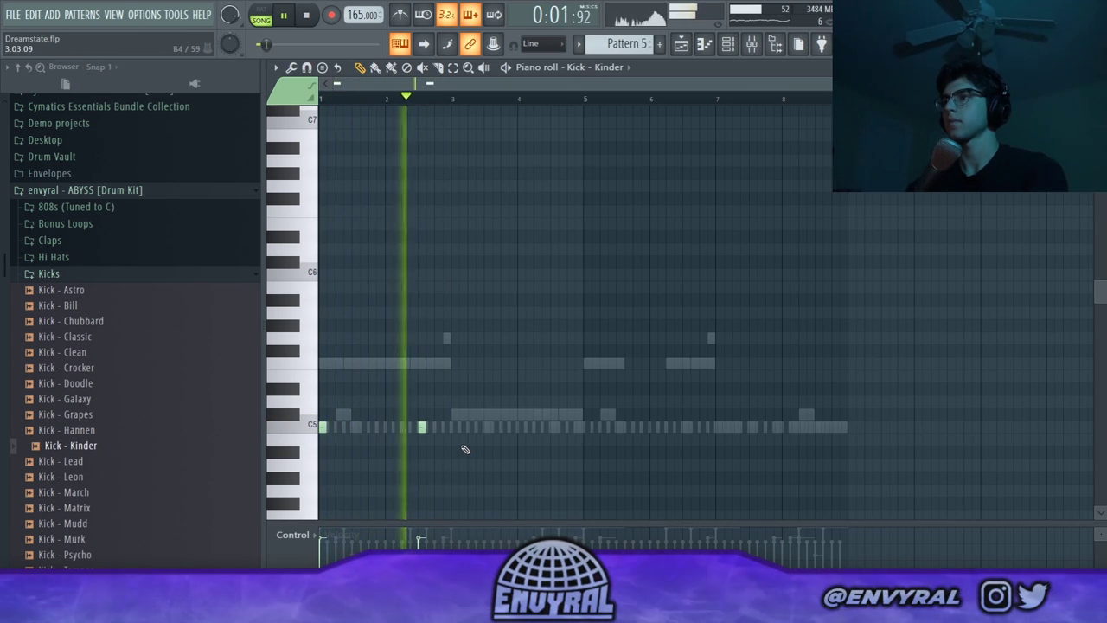
Add two-step C5 Kick - Kinder hits at 3:01, at 7:07 and near the end of bar 8.
click(456, 428)
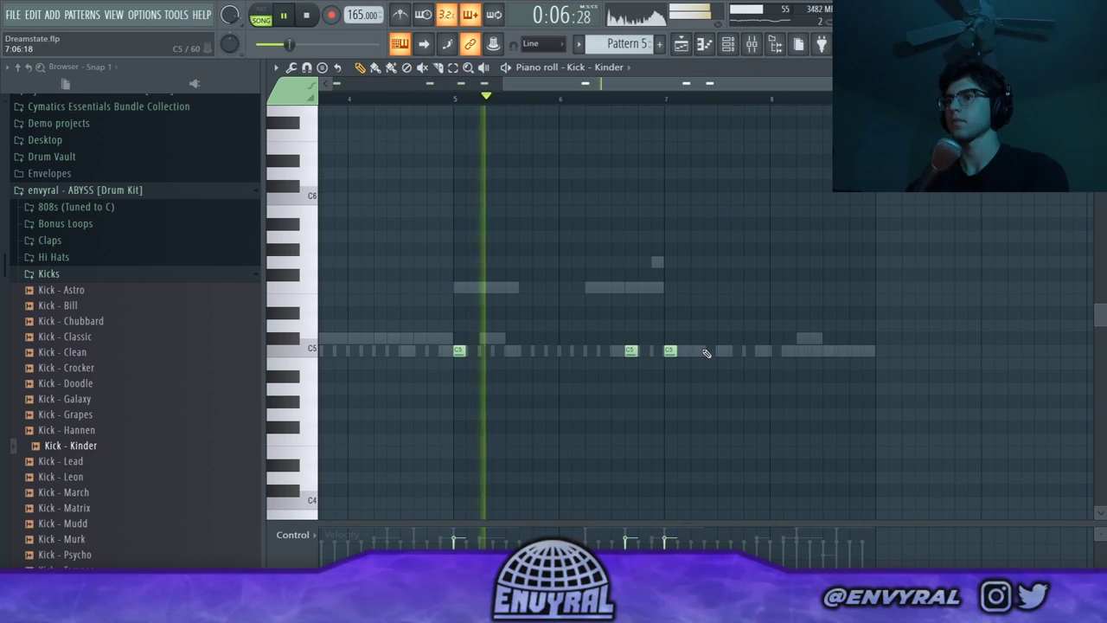
click(710, 351)
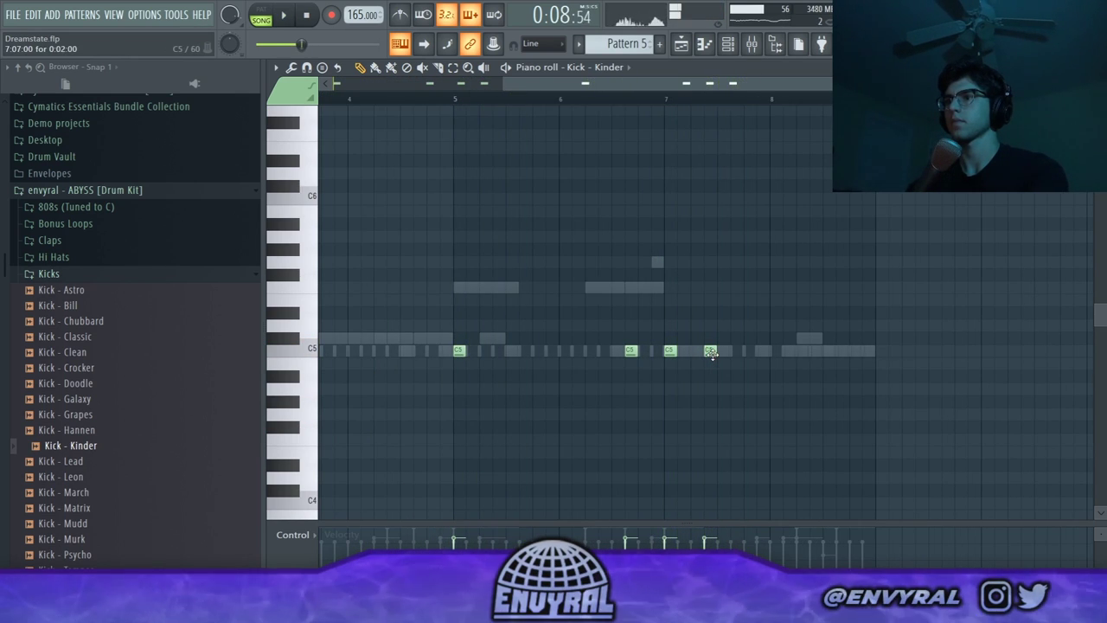
click(850, 351)
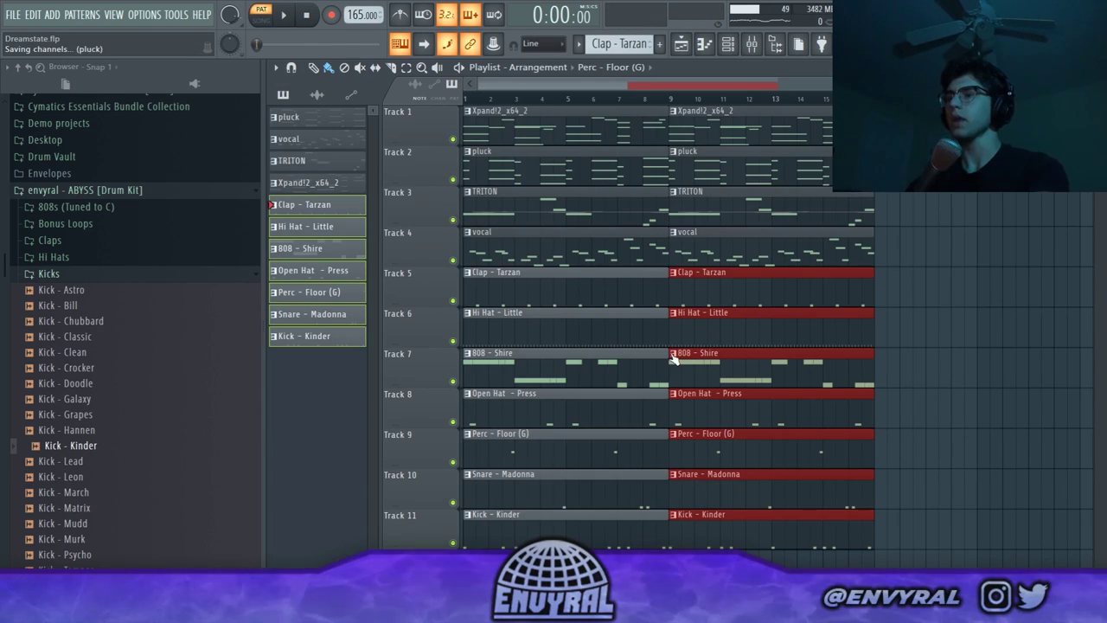
Make the second Hi Hat - Little clip at bar 9 a unique pattern and open it in the piano roll.
click(680, 307)
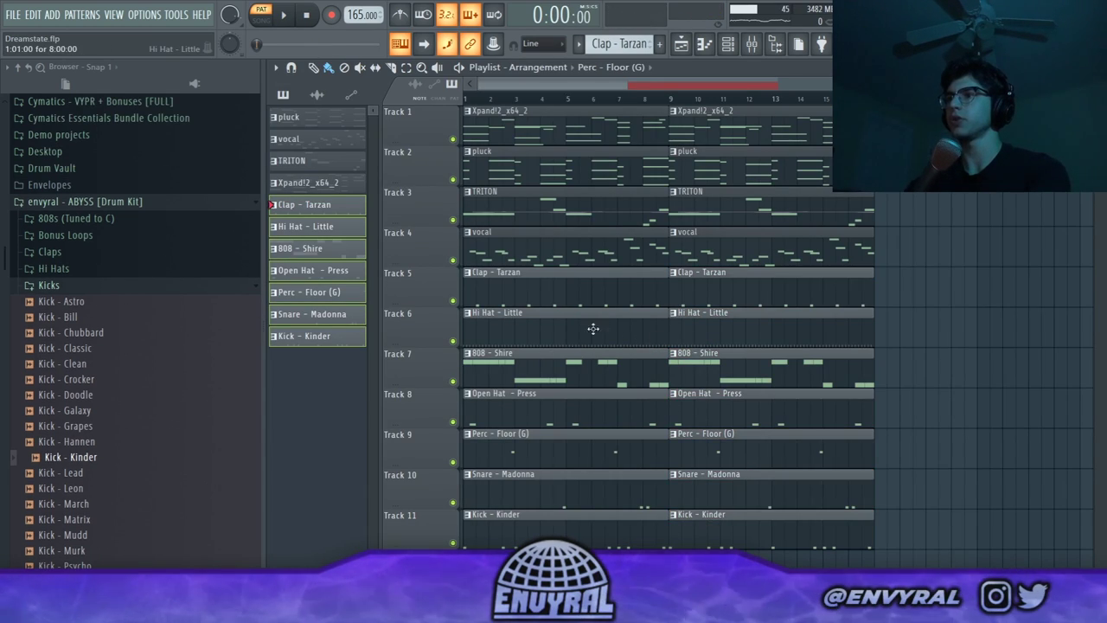
click(678, 314)
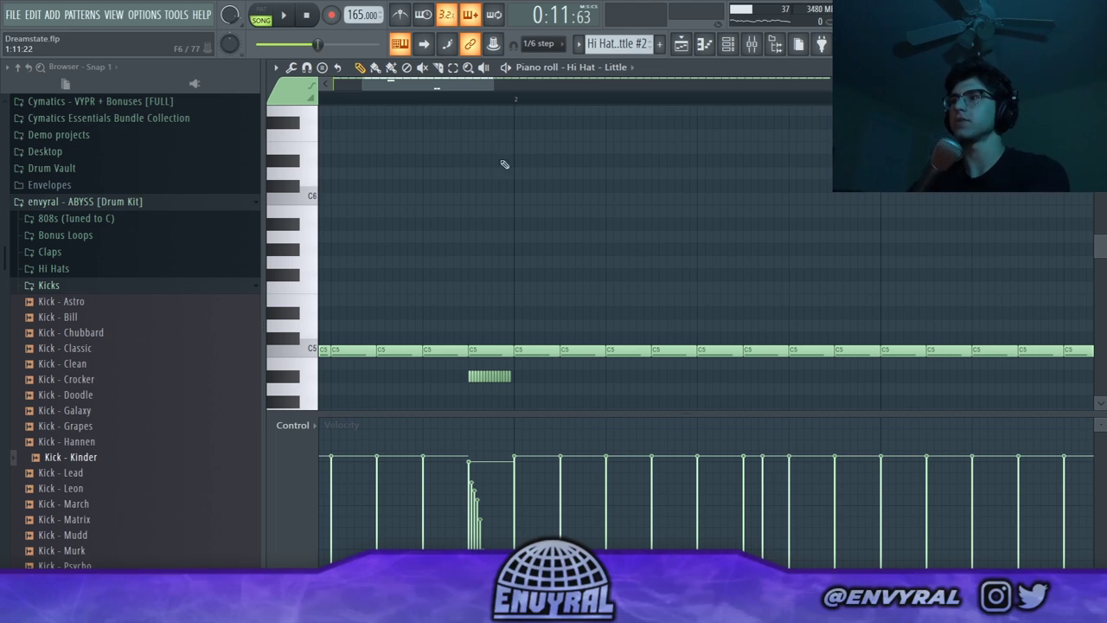
Vary the second hi-hat pattern with three F4 notes late in bar 2 and short G4 and C#4 rolls in bar 3.
drag(486, 91, 519, 86)
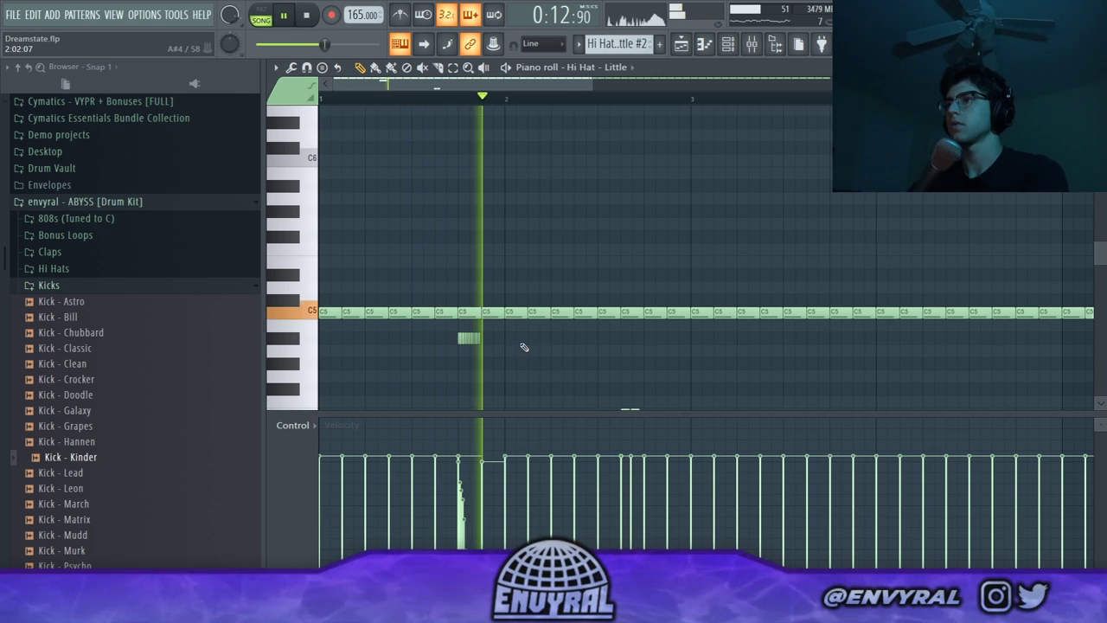
scroll(699, 376, down, 2)
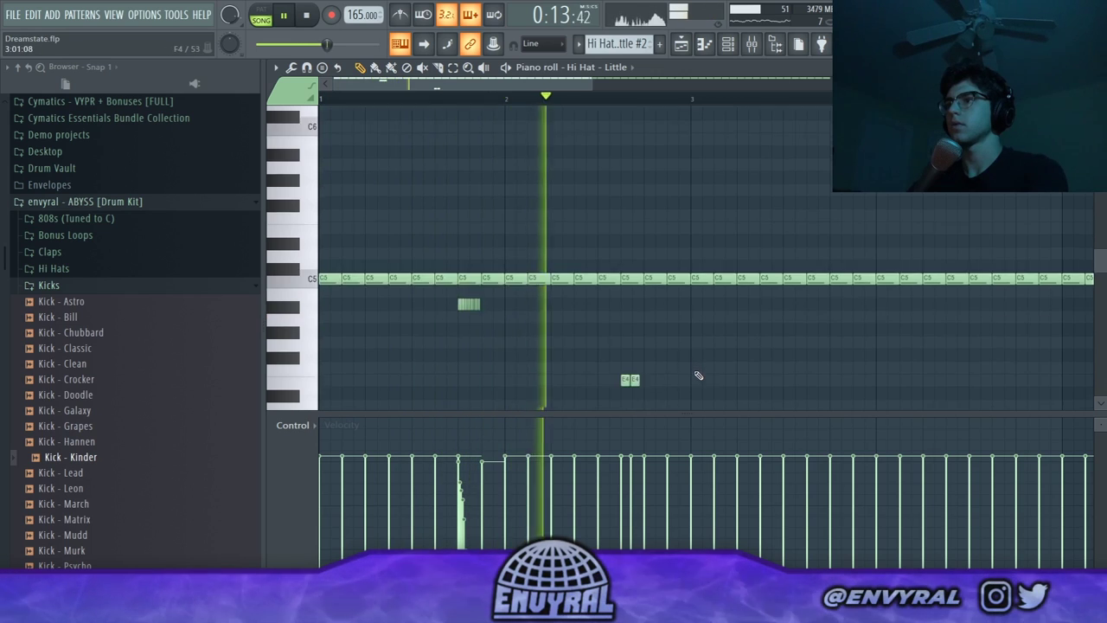
scroll(699, 375, down, 3)
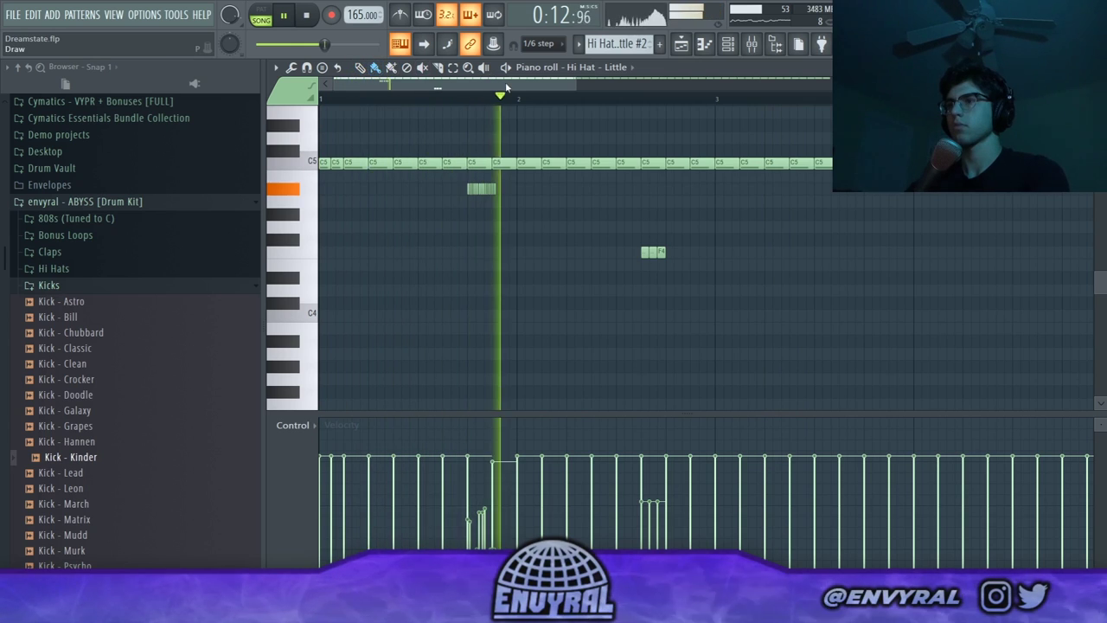
scroll(506, 86, up, 2)
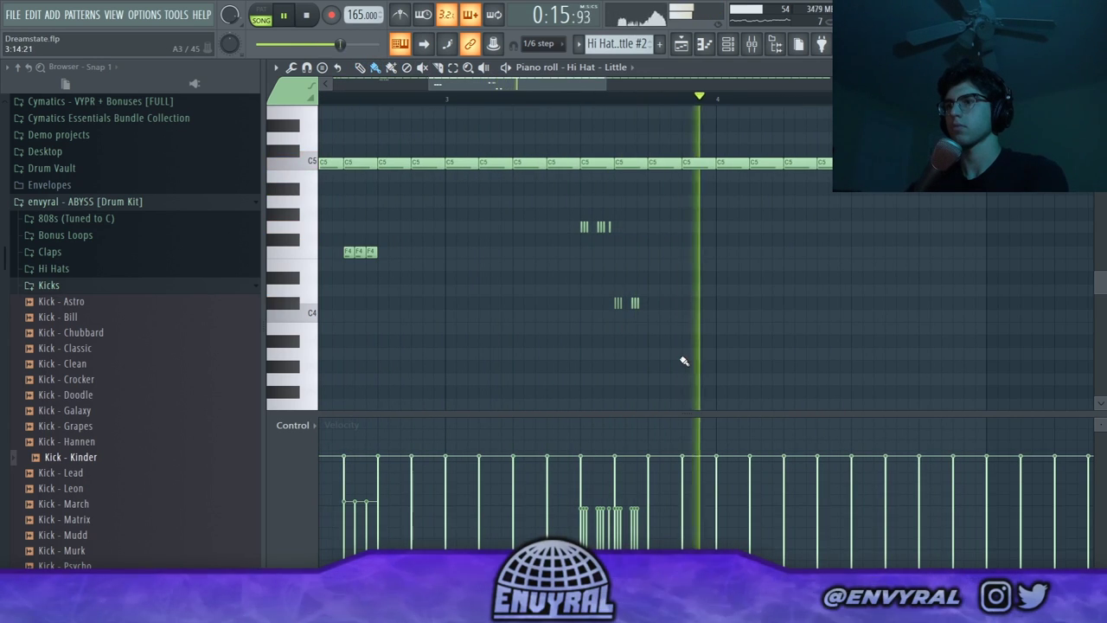
key(space)
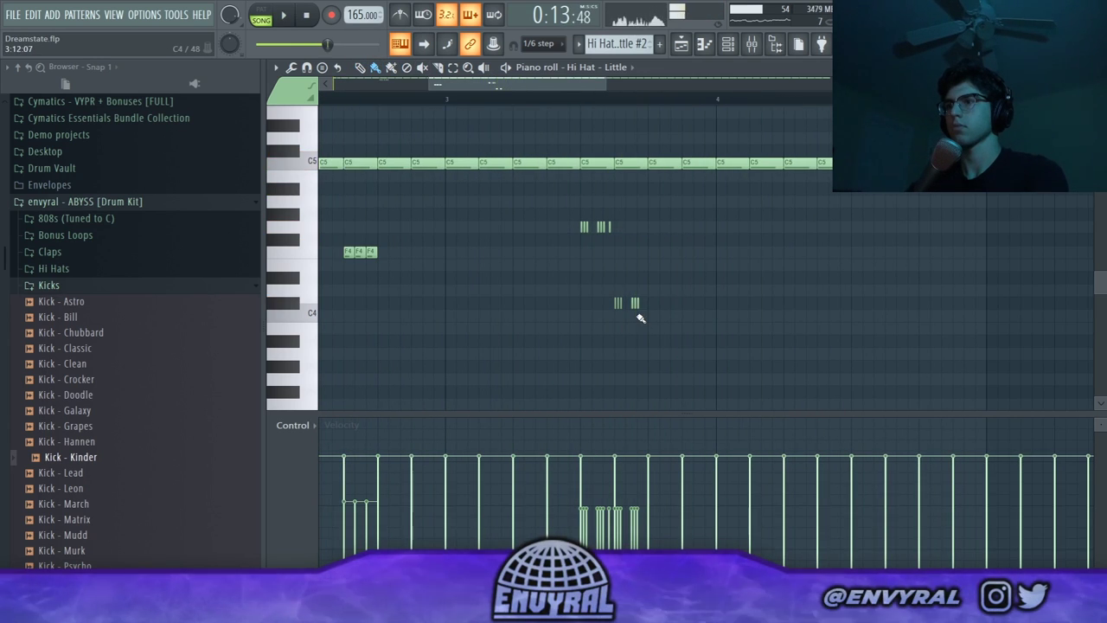
Undo the gaps cut into bar 3's C#4 hi-hat roll, and paint F4 notes late in bar 4.
key(ctrl+alt+z)
key(ctrl+alt+z)
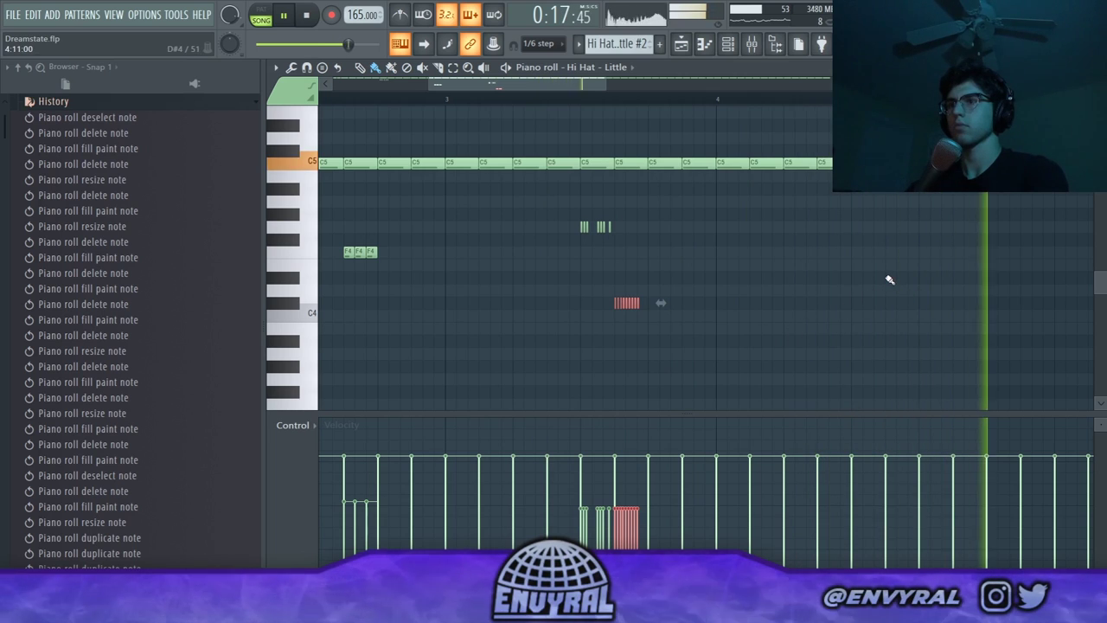
click(887, 253)
drag(888, 253, 960, 252)
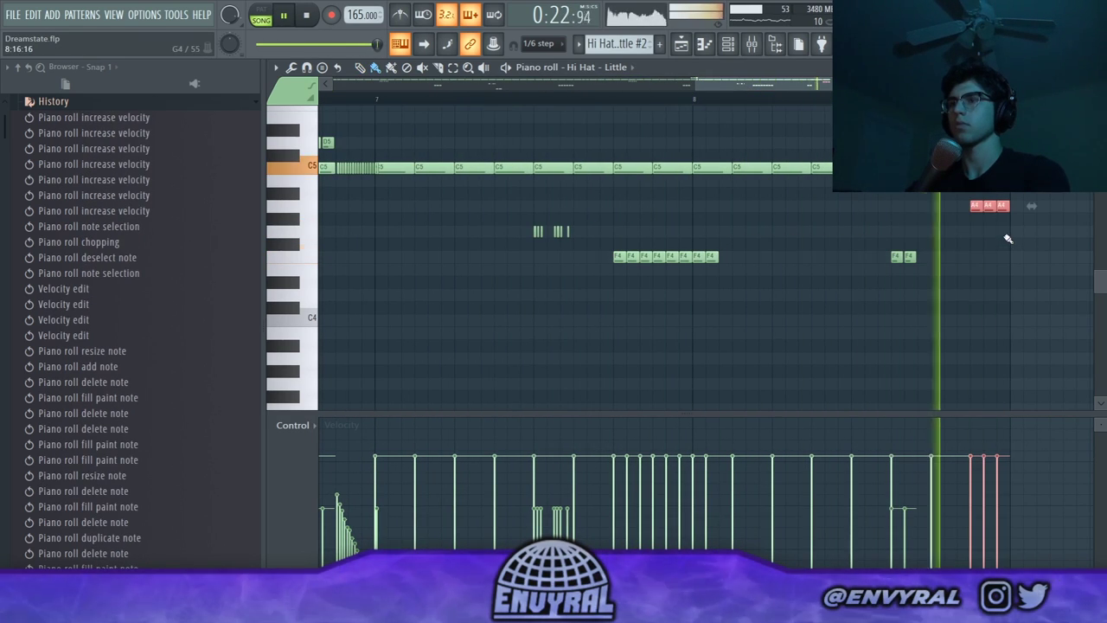
Replace the F4 hi-hat notes late in bar 8 with a short G4 roll starting at 8:13.
right_click(906, 257)
click(935, 232)
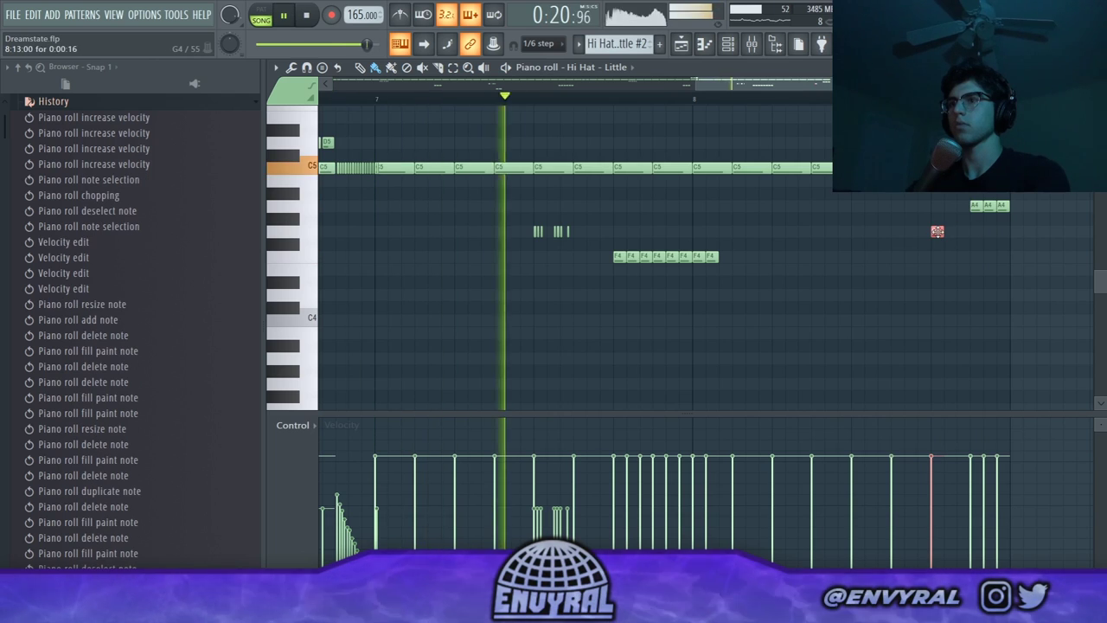
drag(939, 233, 947, 232)
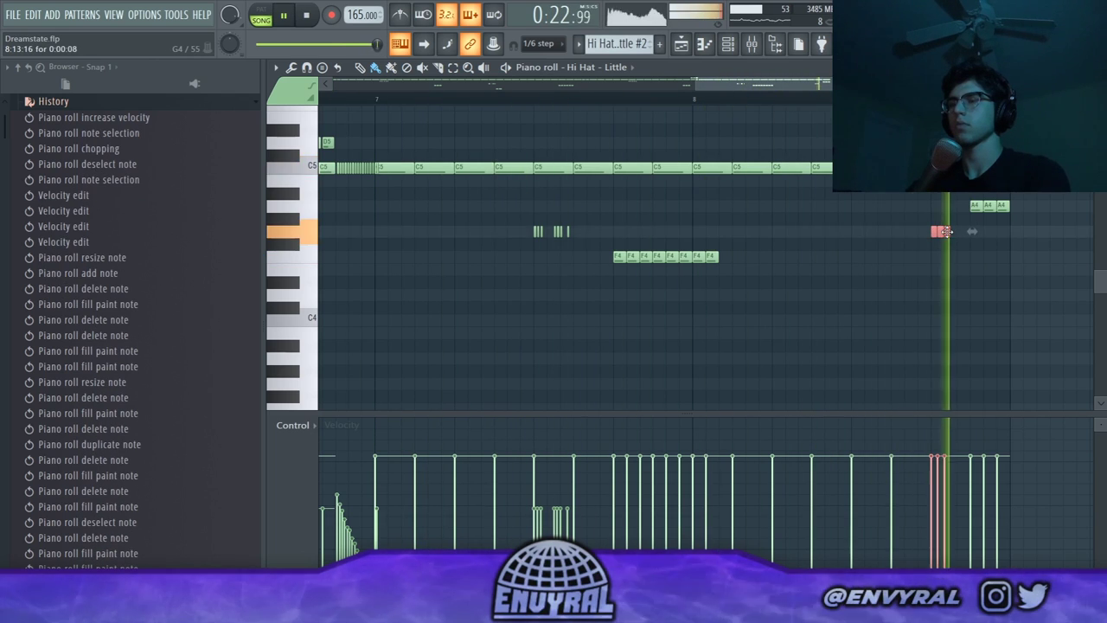
right_click(948, 234)
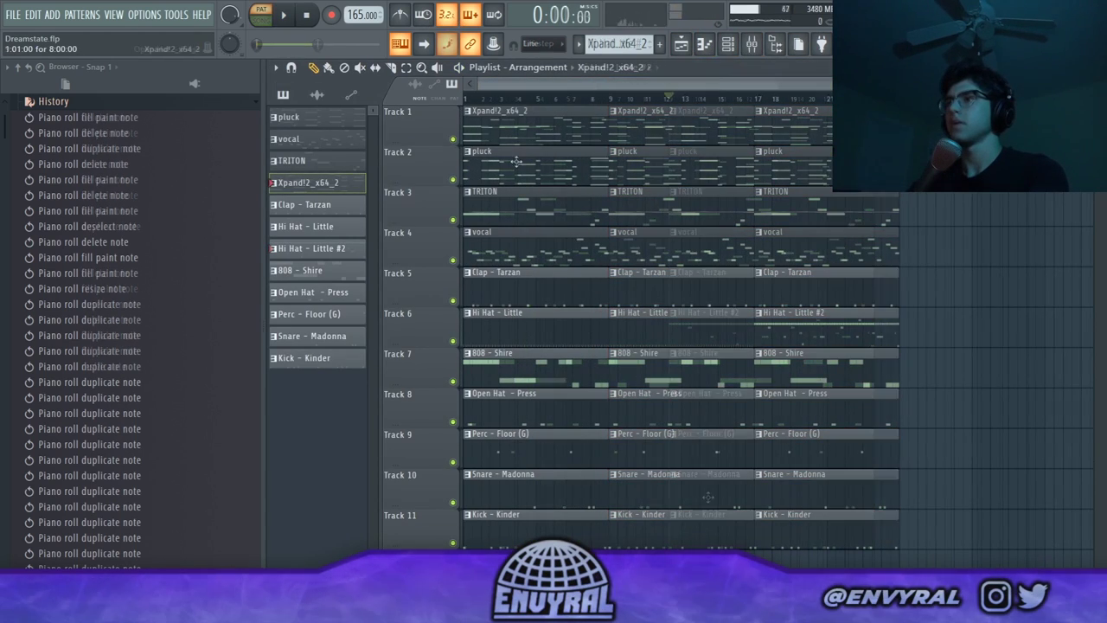
Strip the first eight bars to pluck, TRITON and vocal by deleting the drum, 808 and Xpand!2 clips there.
right_click(545, 306)
scroll(519, 242, up, 2)
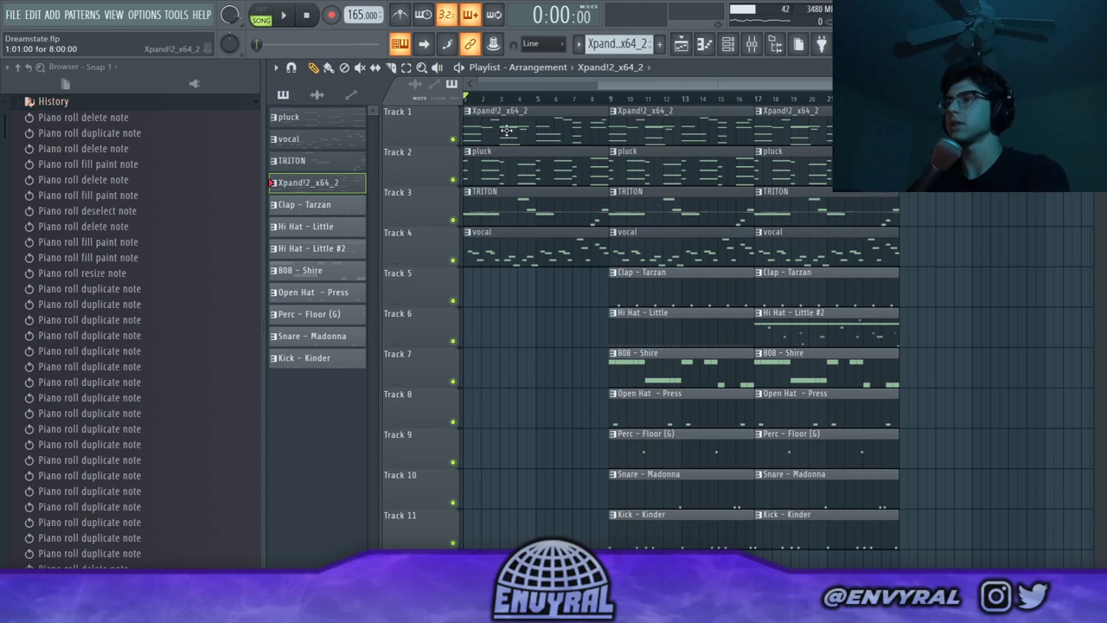
right_click(507, 129)
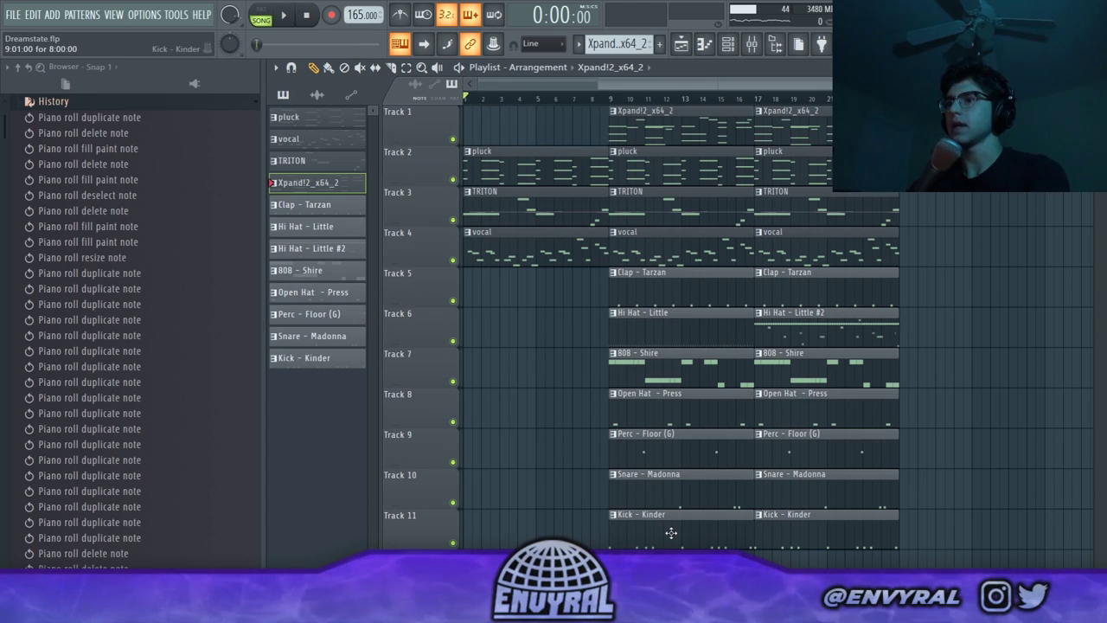
Duplicate the melody clips on tracks 1–4 to extend them through bar 48, deleting the surplus copies beyond it.
drag(969, 126, 659, 233)
key(ctrl+b)
key(ctrl+b)
key(ctrl+d)
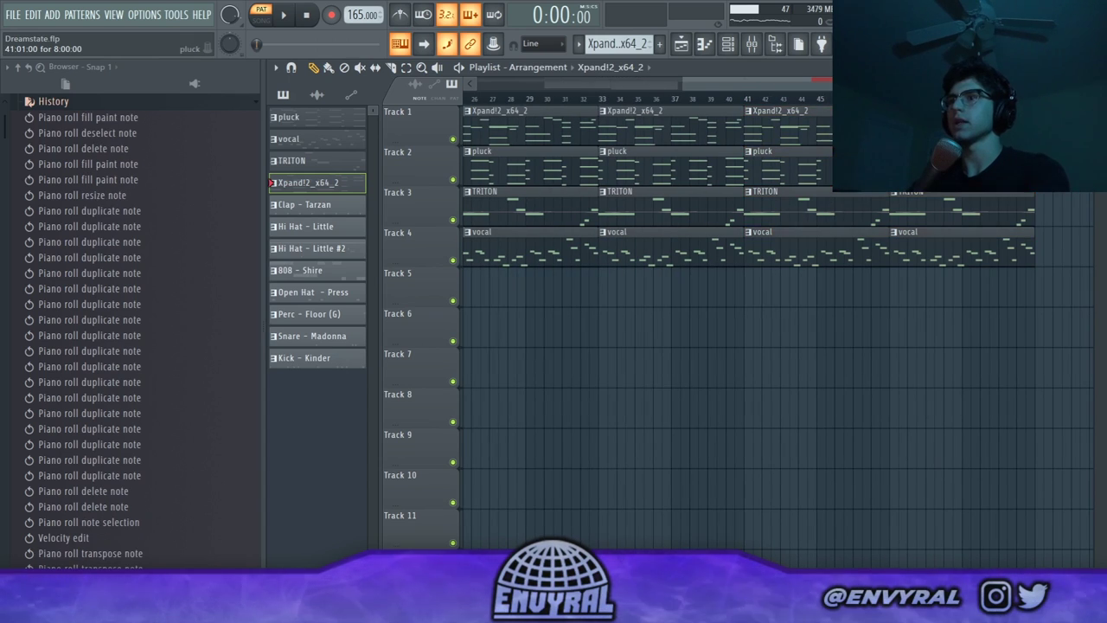
right_click(938, 247)
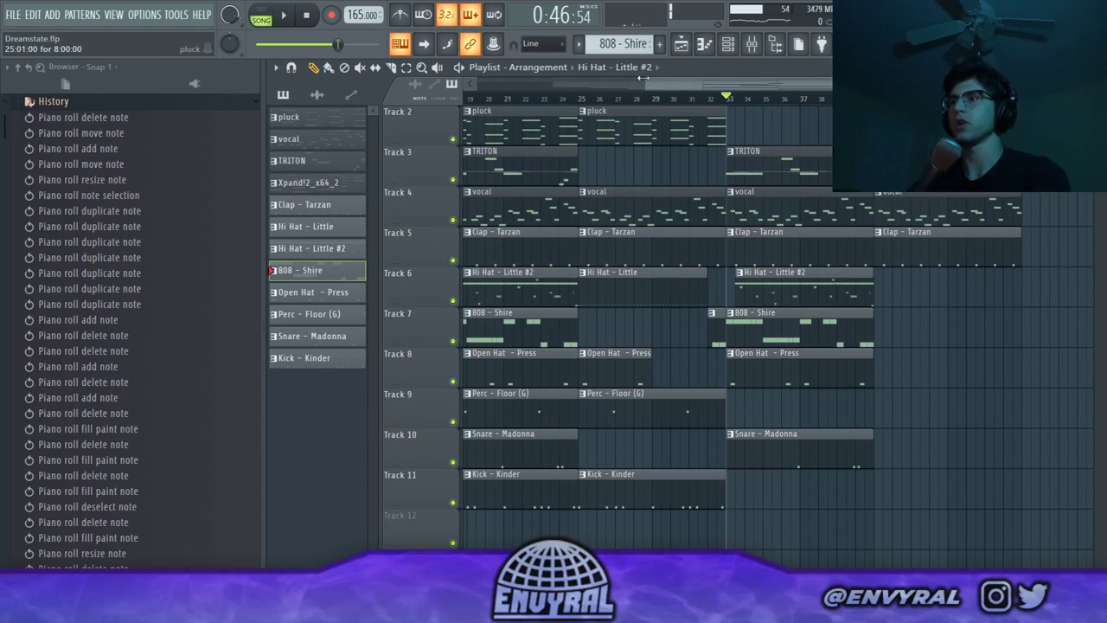
Duplicate the whole arrangement from bar 9 to bar 48 twice after itself, and delete the surplus clips past bar 104.
drag(644, 80, 1092, 375)
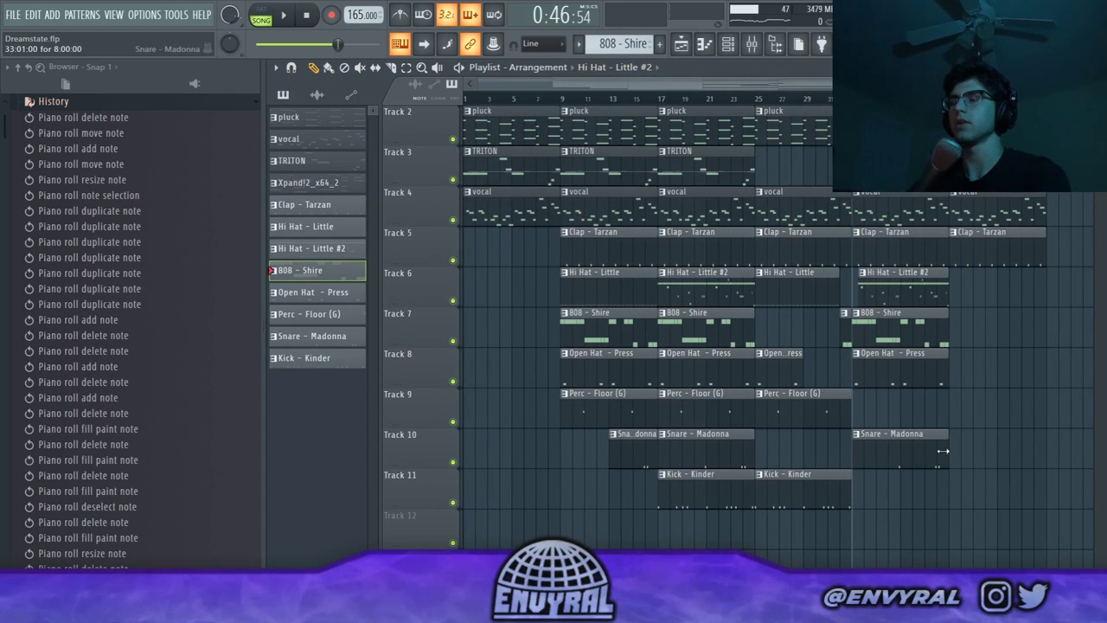
scroll(921, 97, down, 2)
scroll(621, 280, up, 2)
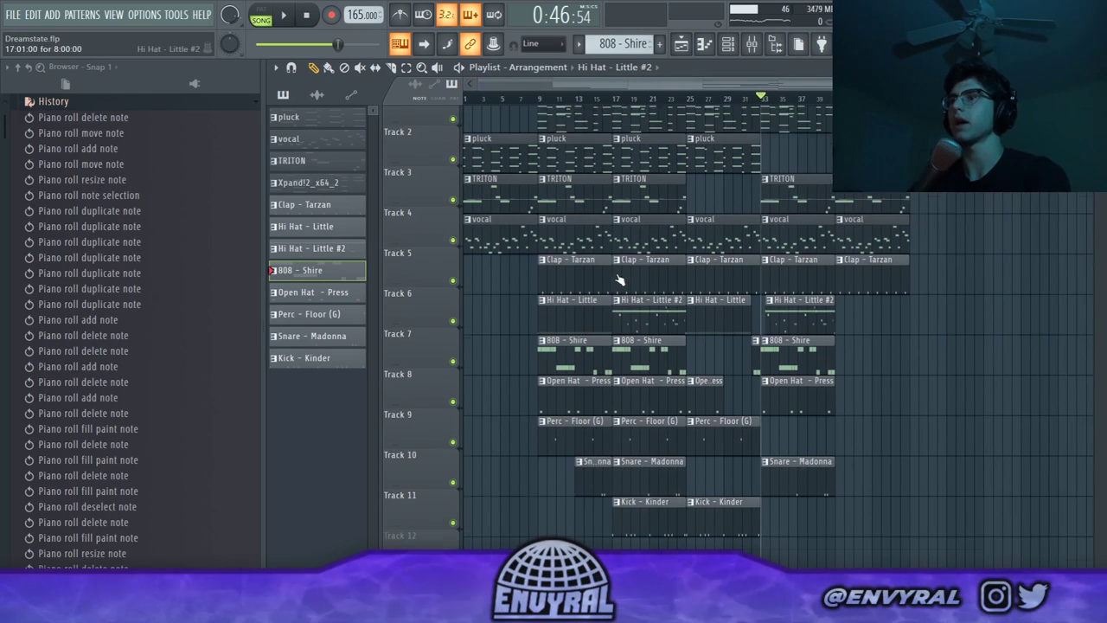
key(l)
drag(930, 130, 564, 605)
scroll(652, 524, up, 2)
key(ctrl+b)
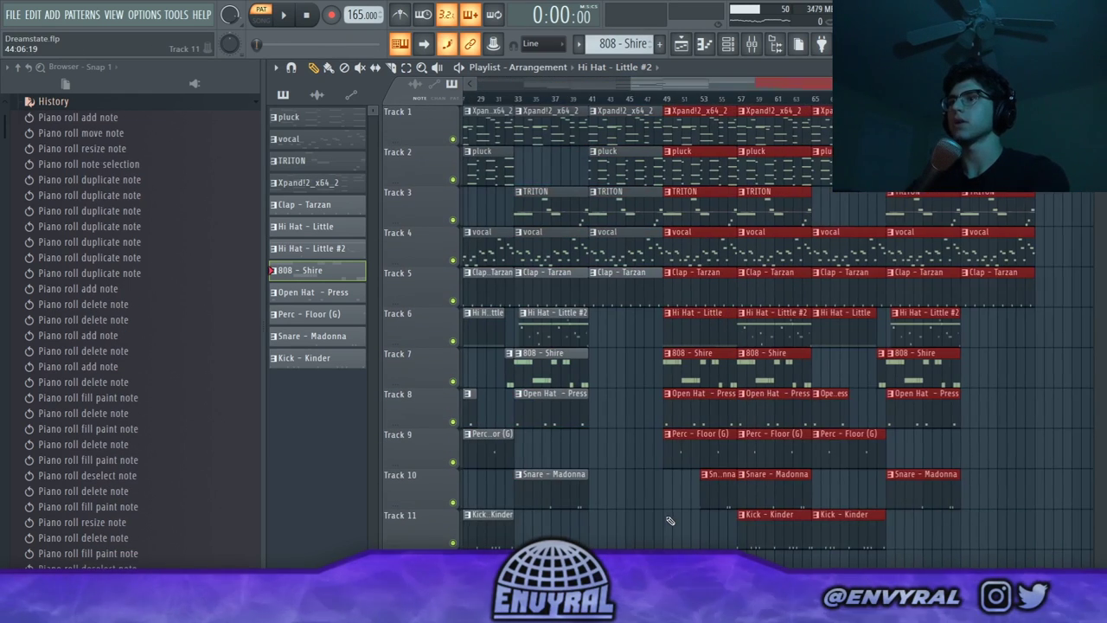
key(ctrl+b)
key(ctrl+d)
drag(843, 130, 874, 511)
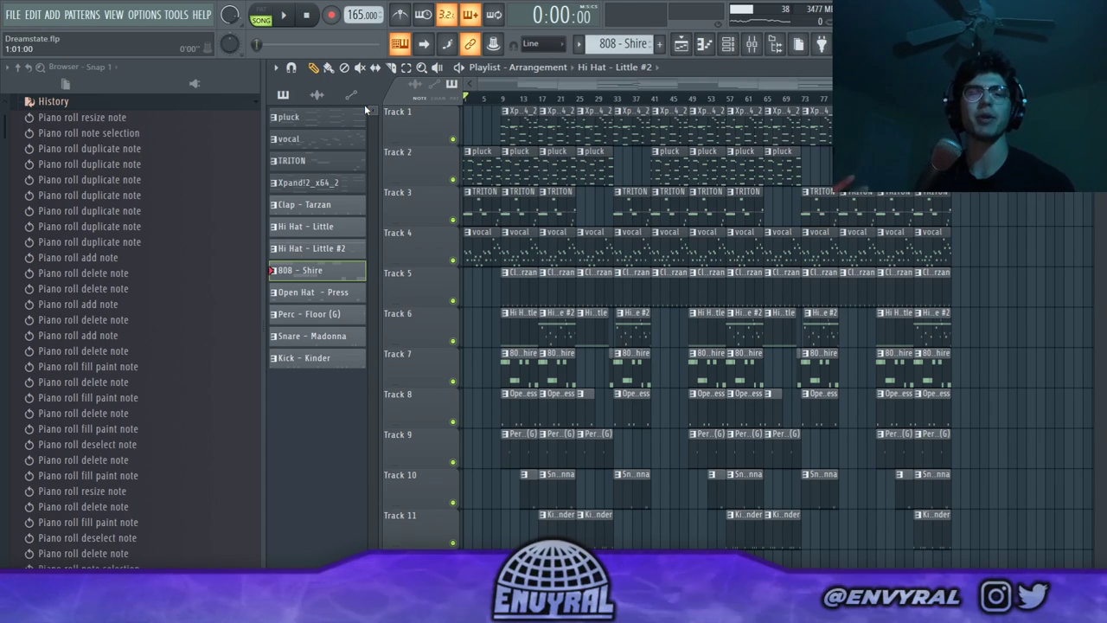
key(z)
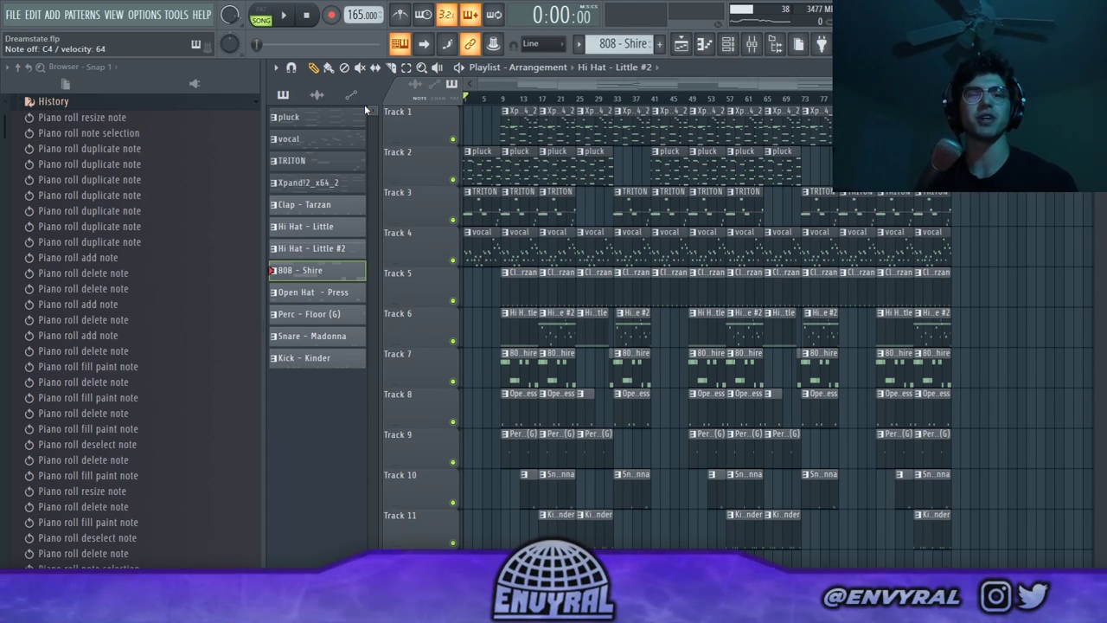